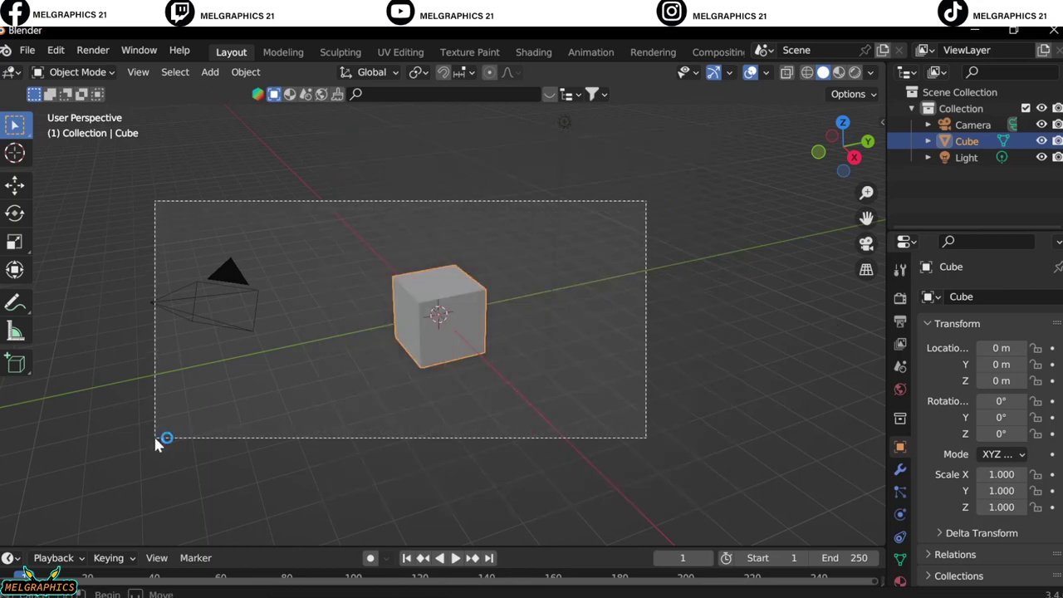
Step: Delete the default cube, camera and light and add a UV sphere at the centre
key(Delete)
key(KP_1)
key(shift+a)
click(597, 328)
scroll(439, 344, up, 4)
Step: In Sculpt Mode, pull the sphere with the Grab brush into a pear shape wider at the bottom
click(77, 72)
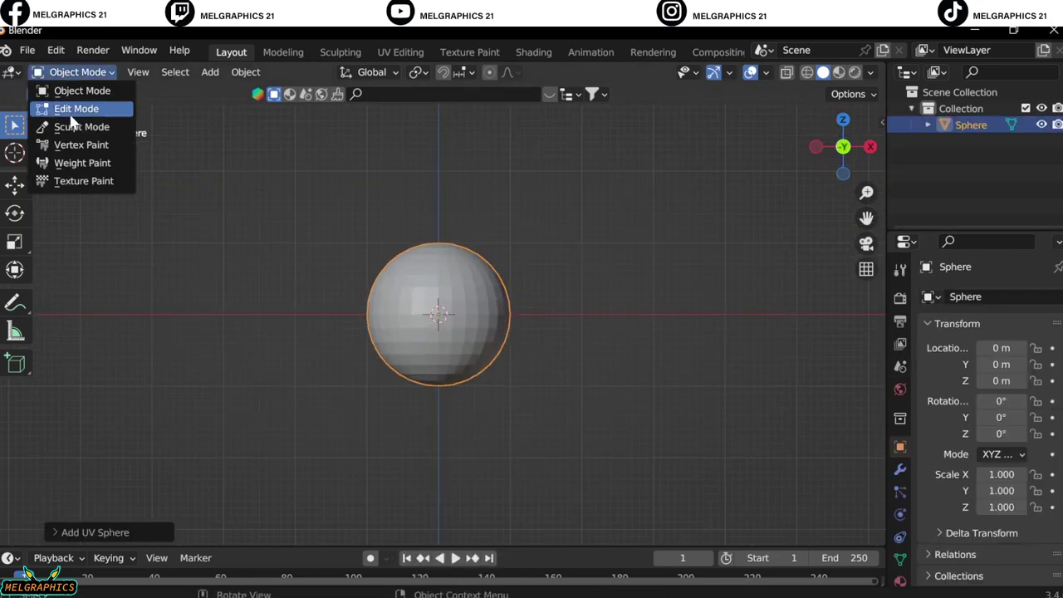
key(Return)
click(435, 345)
key(g)
scroll(456, 365, up, 3)
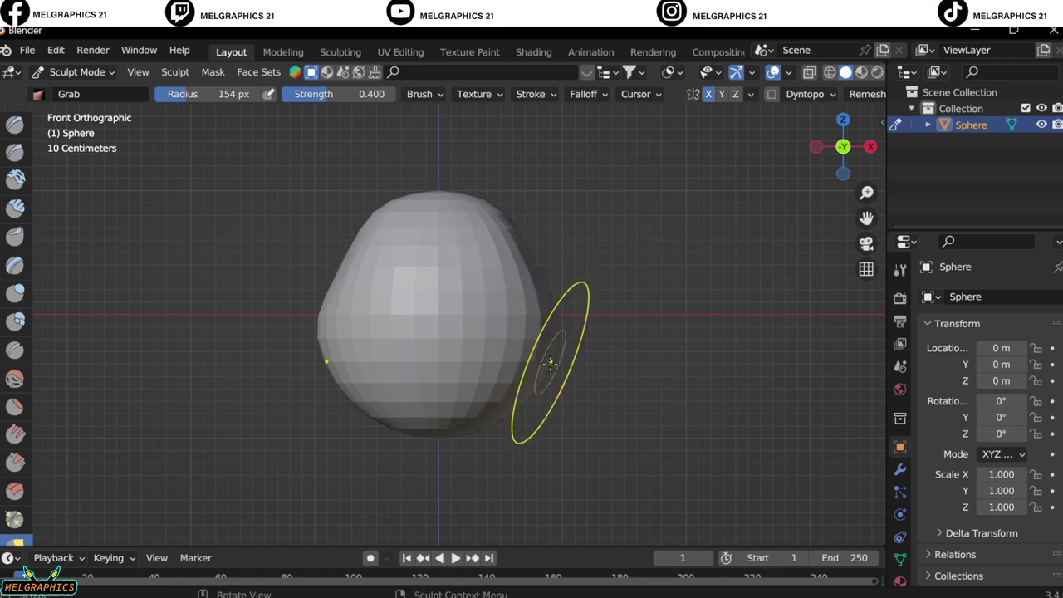
key(KP_3)
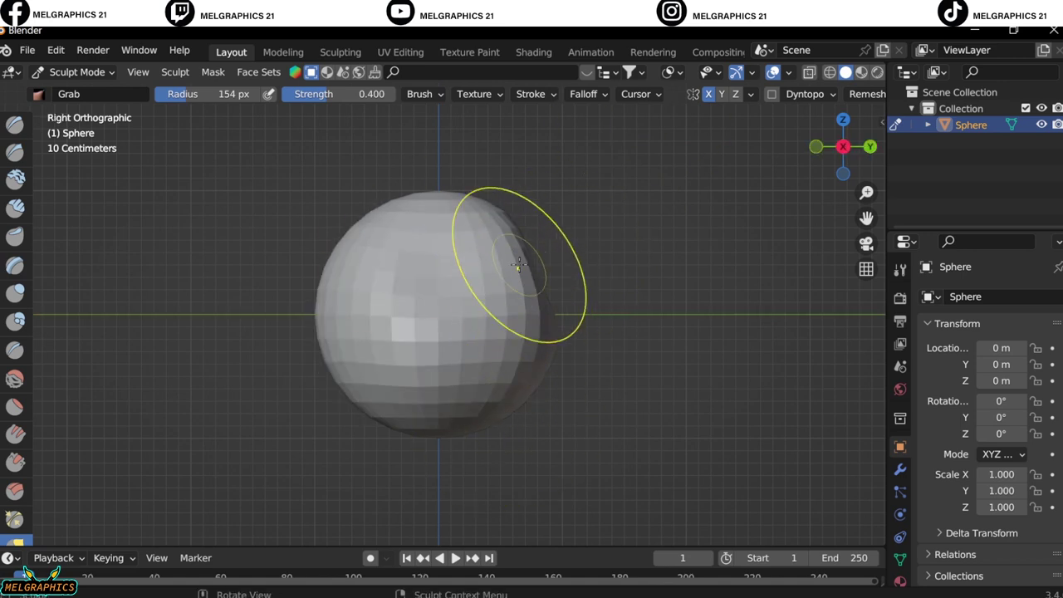
key(KP_1)
middle_drag(499, 238, 541, 368)
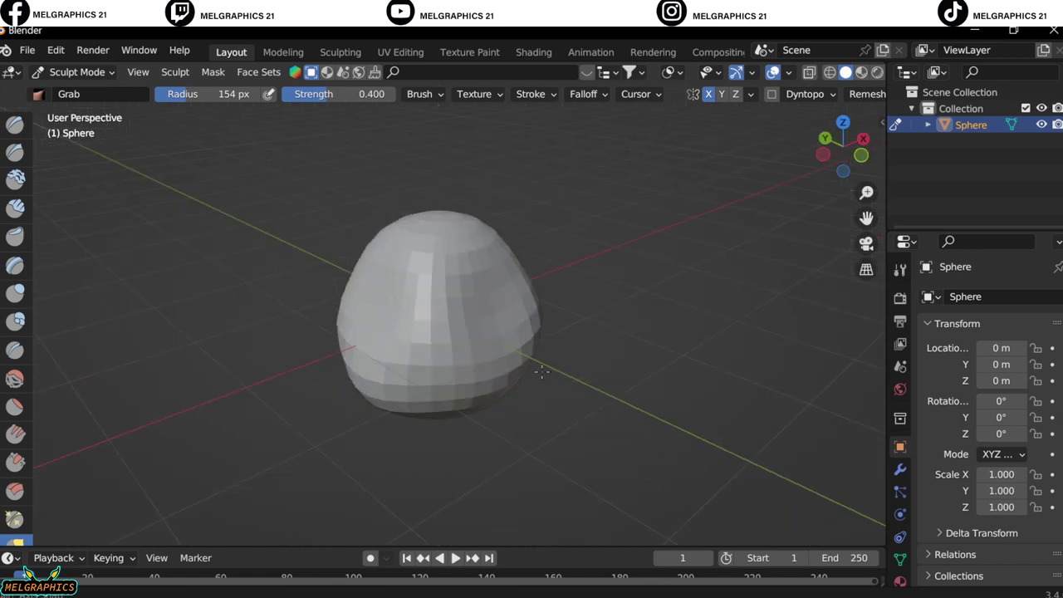
key(KP_1)
Step: Switch the sculpted head back to Object Mode
click(76, 71)
click(81, 91)
key(z)
click(593, 372)
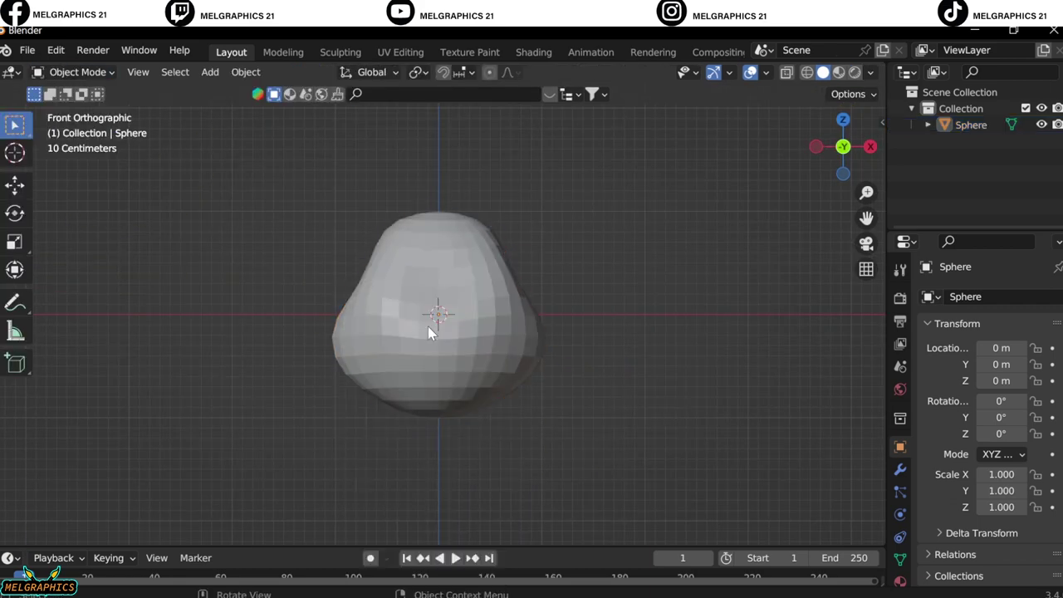
Step: Raise the head and add a cylinder scaled to about 0.329 as a neck under it
key(g)
key(z)
click(347, 249)
key(shift+a)
click(413, 318)
key(s)
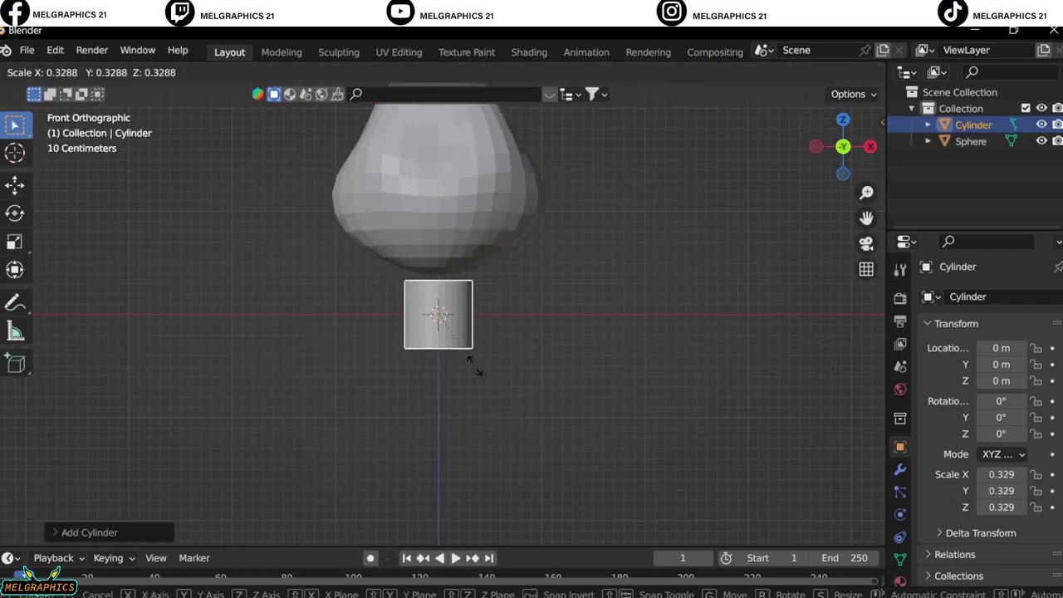
click(467, 367)
key(KP_3)
key(g)
key(z)
click(473, 320)
key(KP_1)
Step: Add a UV sphere for the body and lower it to Z -0.623 below the neck
key(shift+a)
click(531, 323)
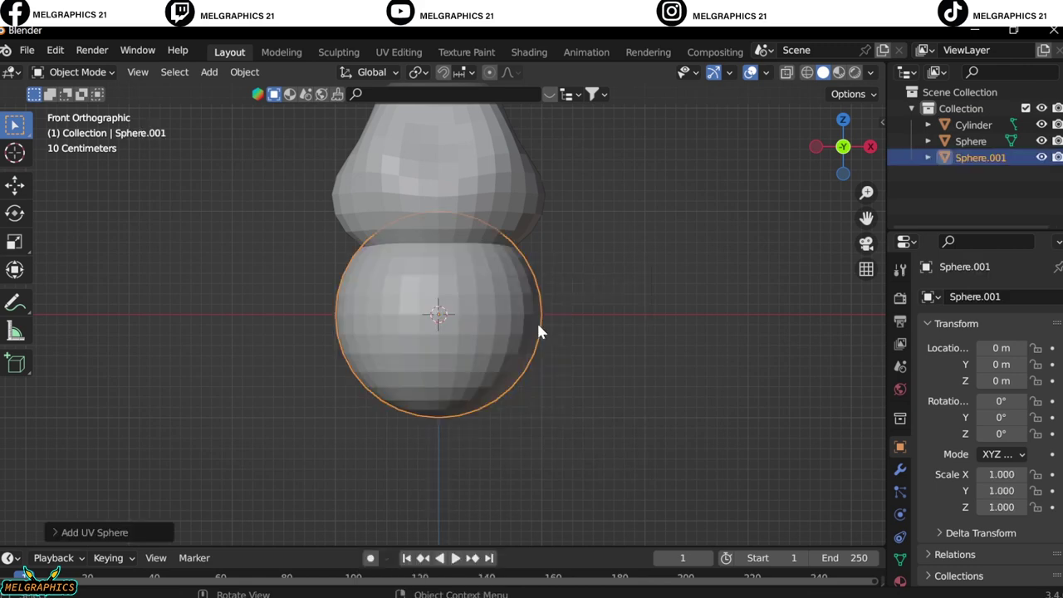
key(g)
key(z)
click(526, 387)
Step: Sculpt the body sphere's lower half into a slight egg shape, then return to Object Mode
click(76, 71)
click(82, 127)
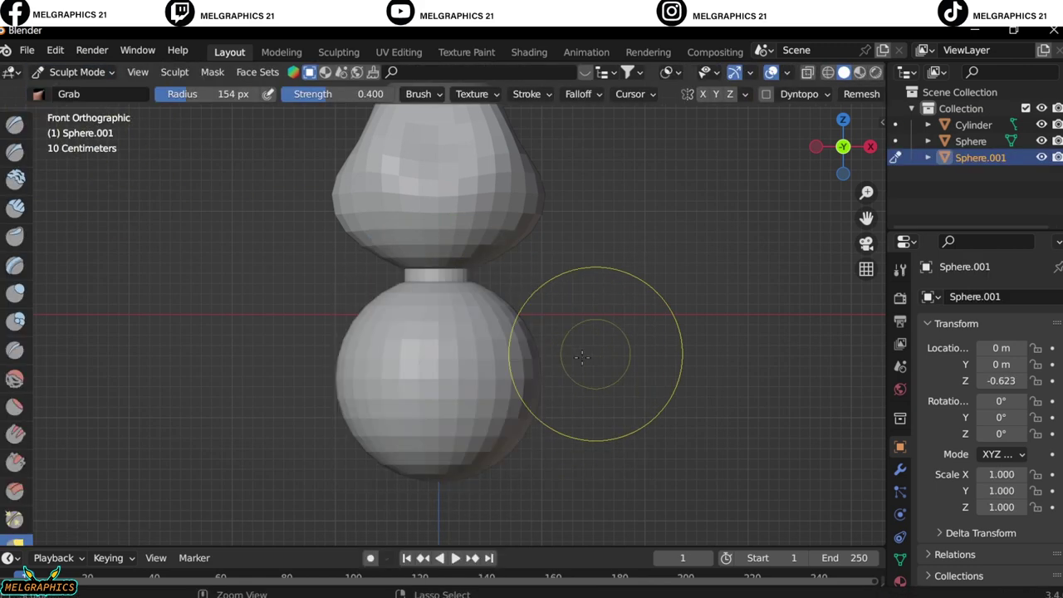
key(KP_3)
drag(498, 451, 466, 471)
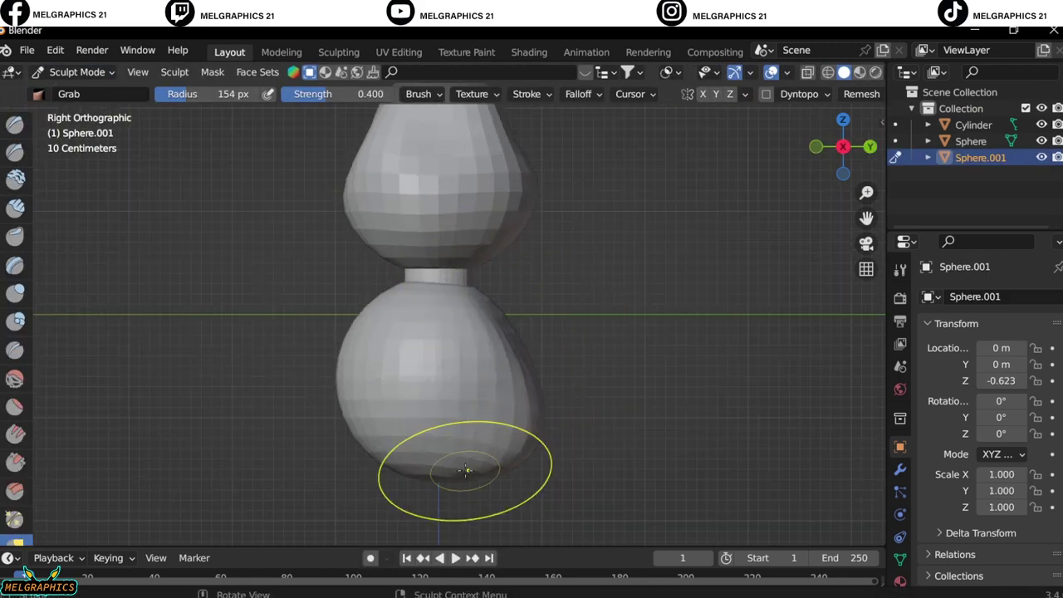
key(KP_1)
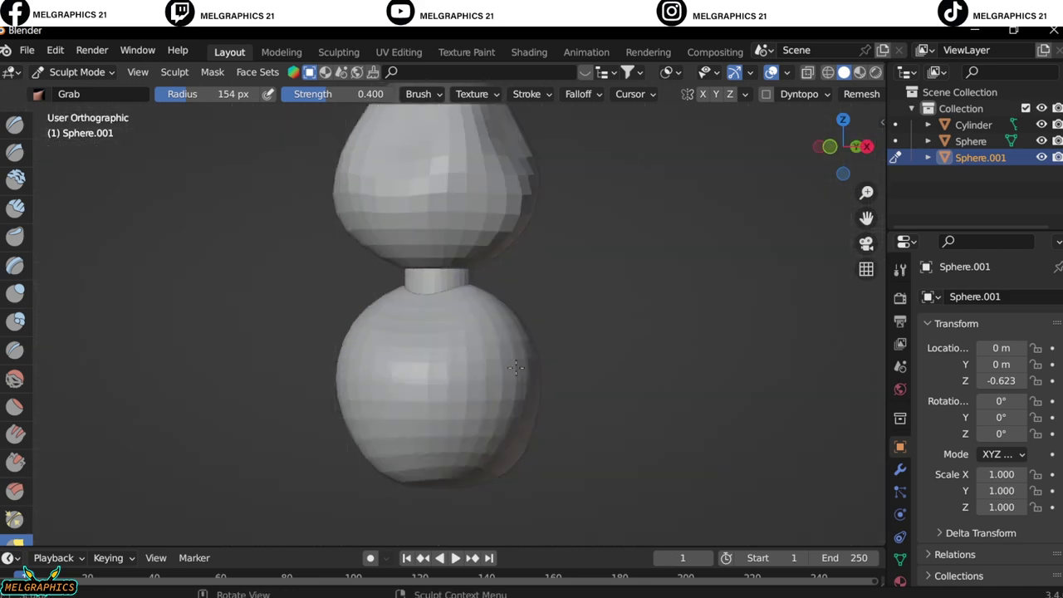
click(76, 72)
click(100, 91)
shift+middle_drag(573, 543, 649, 419)
key(shift+a)
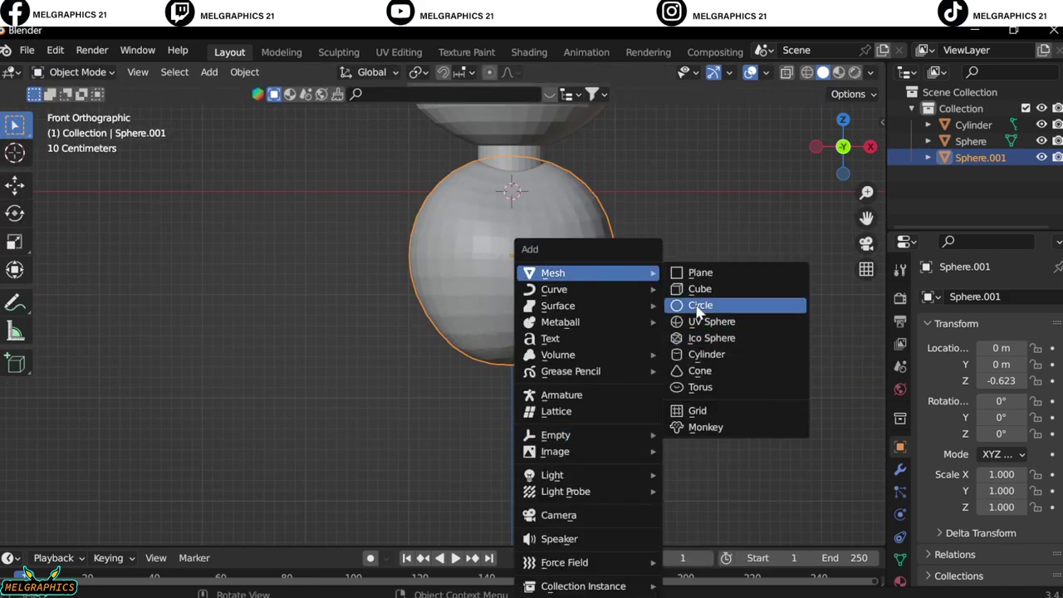
Step: Add a foot sphere scaled to 0.25 and position it under the body
key(Escape)
key(shift+a)
click(666, 382)
text(s.25)
key(Return)
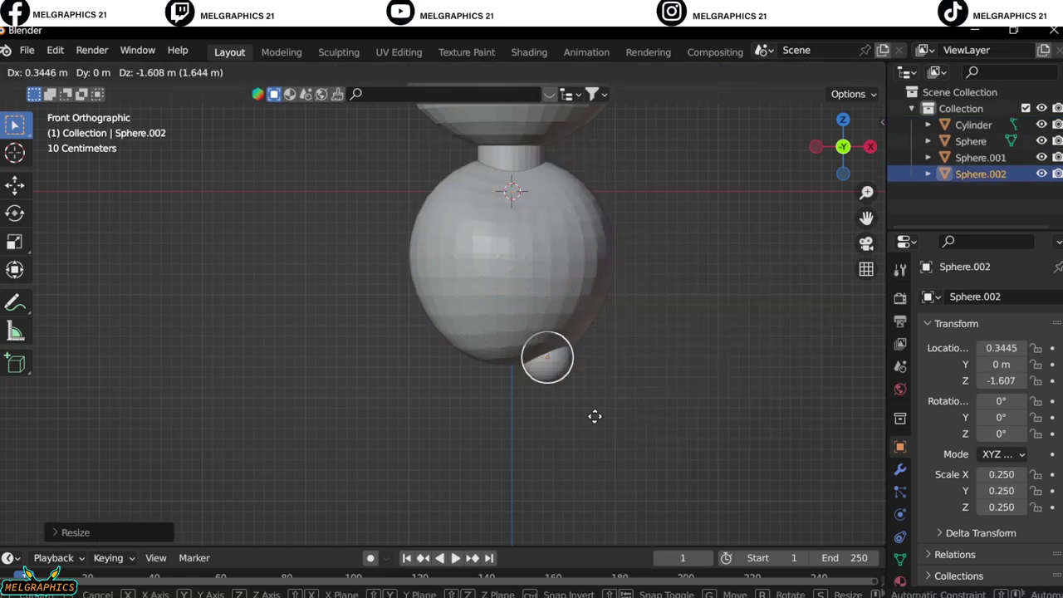
click(594, 416)
key(KP_3)
key(n)
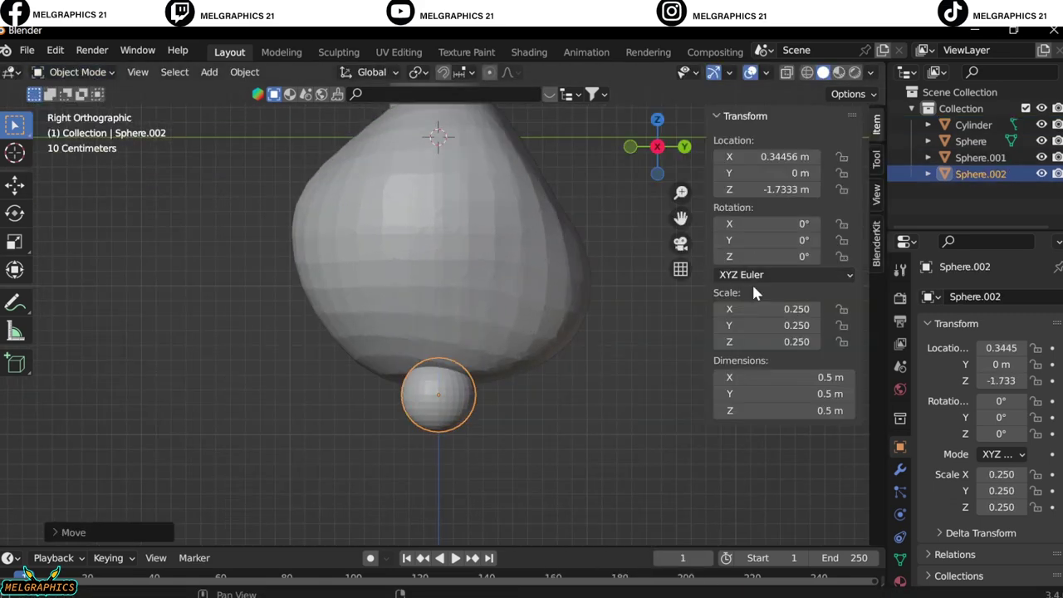
key(g)
key(y)
click(564, 419)
key(KP_1)
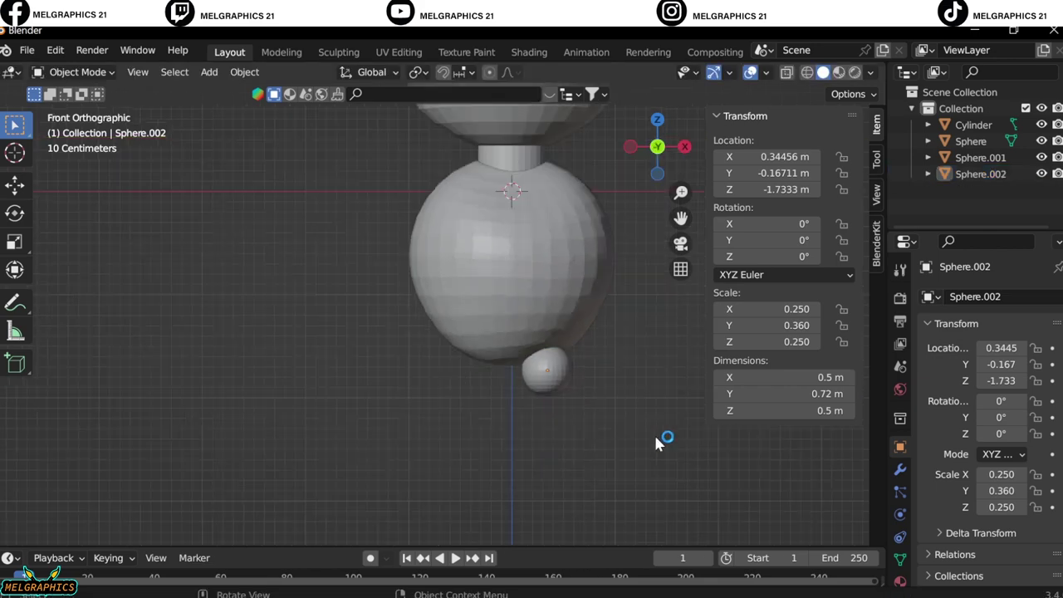
scroll(581, 390, up, 3)
Step: Add an arm sphere scaled to 0.294 and place it at the body's right side
key(shift+a)
click(590, 322)
key(s)
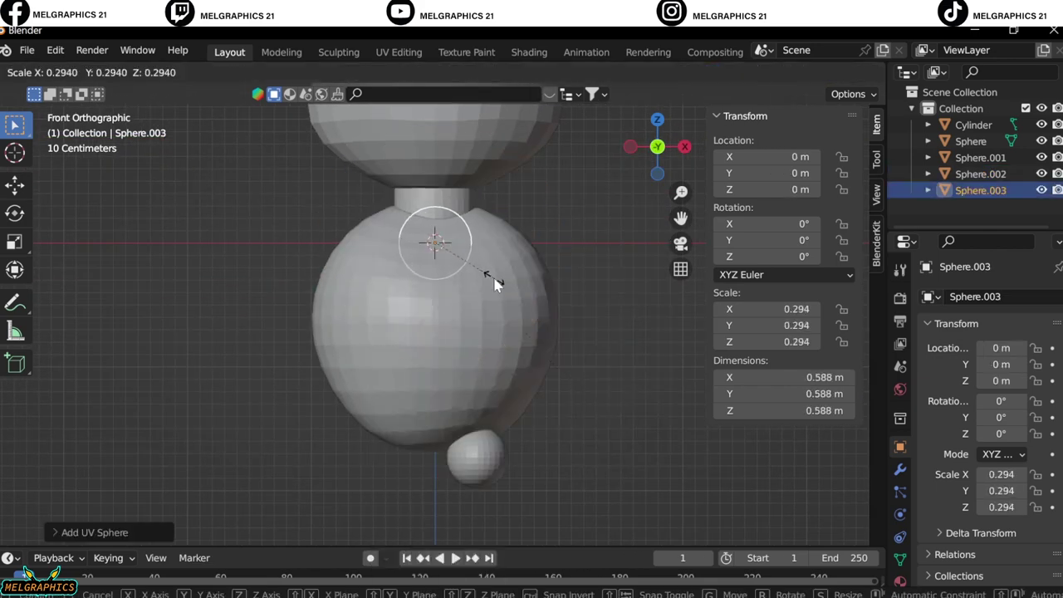
click(491, 279)
key(g)
click(612, 351)
key(KP_1)
key(ctrl+z)
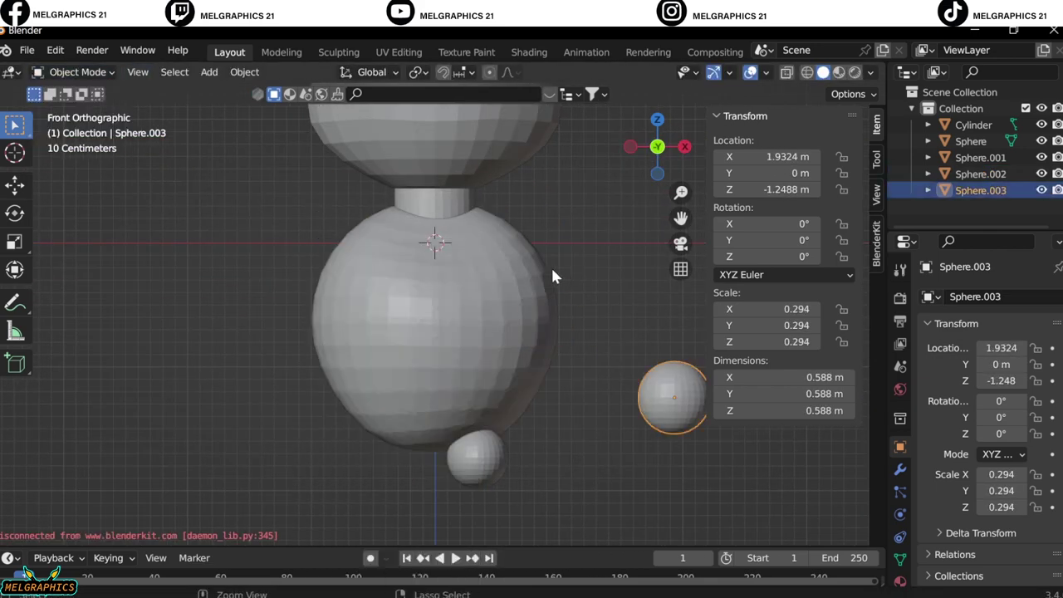
key(ctrl+shift+z)
Step: Sculpt the arm sphere into an elongated teardrop with the Snake Hook and Grab brushes
click(75, 72)
click(83, 74)
click(15, 490)
key(KP_3)
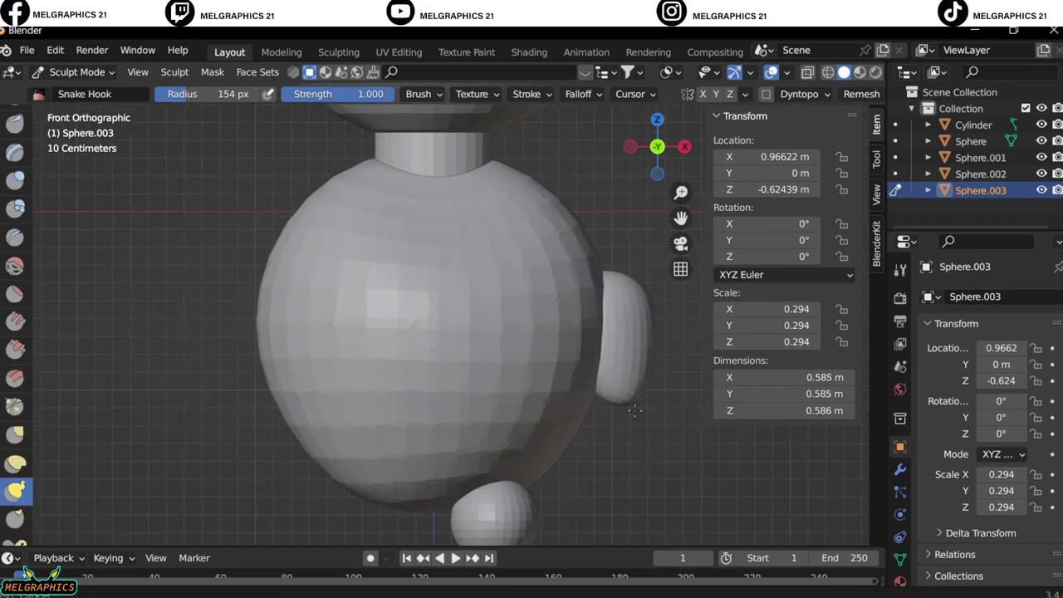
mouse_move(440, 316)
mouse_down()
mouse_move(419, 465)
mouse_move(453, 420)
mouse_up()
key(KP_1)
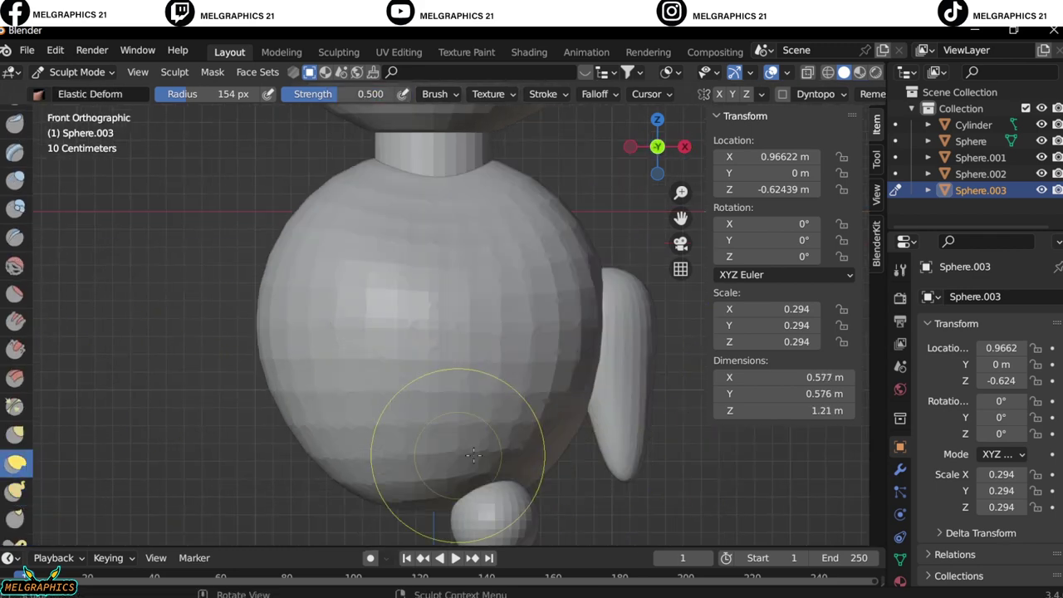
key(KP_3)
key(g)
drag(444, 457, 482, 413)
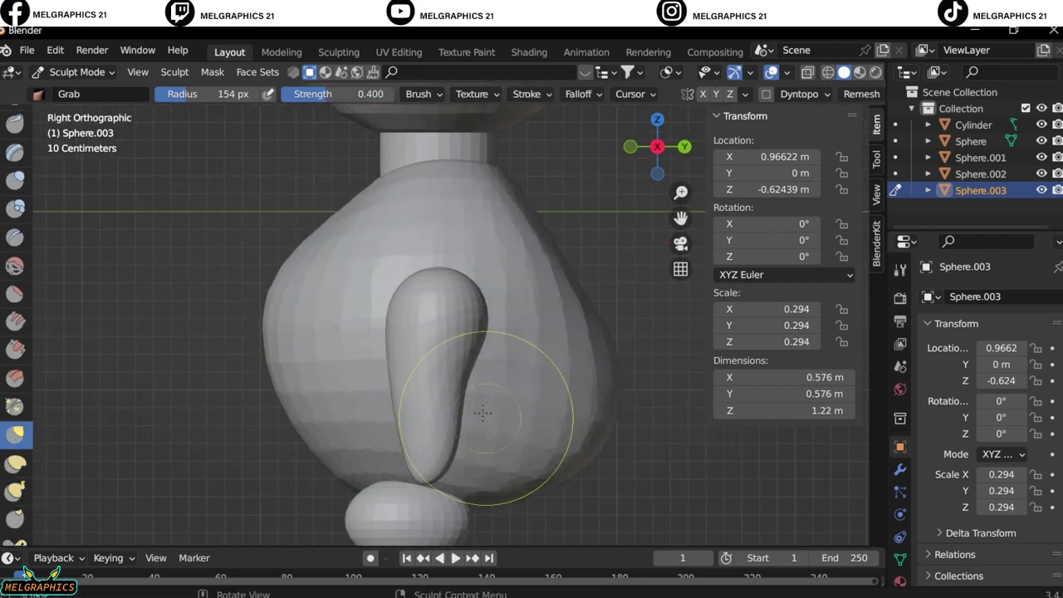
drag(408, 451, 415, 439)
middle_drag(415, 438, 642, 289)
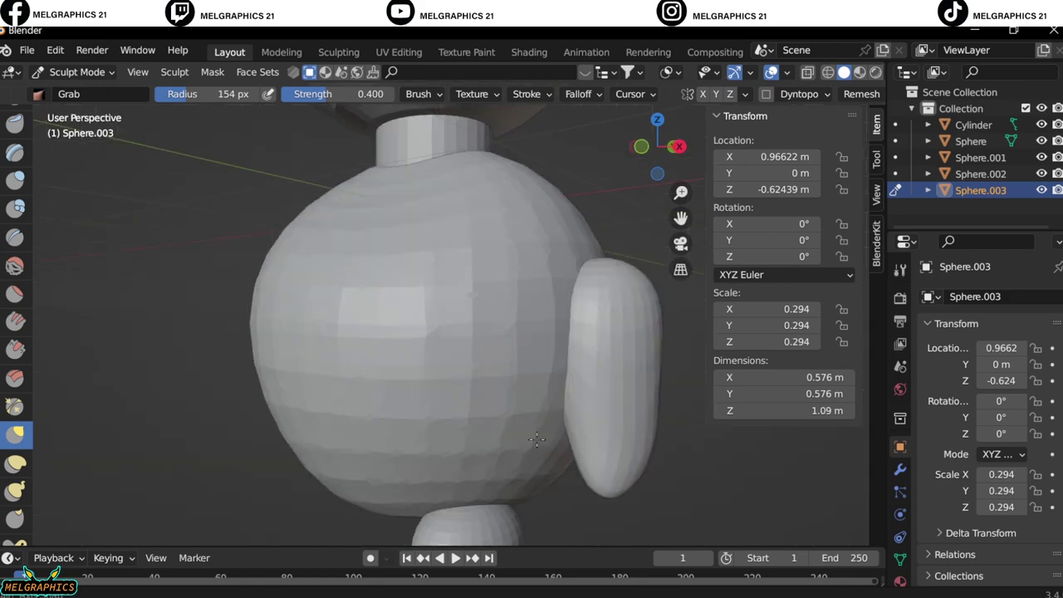
scroll(597, 265, down, 4)
Step: Back in Object Mode, enlarge the arm slightly to a scale of 0.324
click(75, 71)
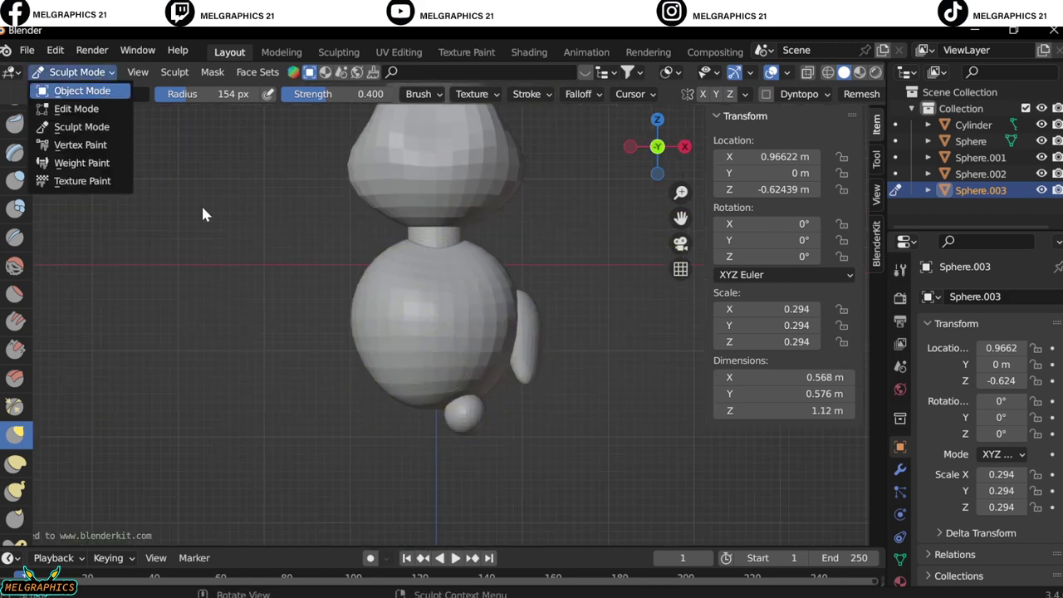
click(79, 33)
key(s)
click(574, 450)
scroll(574, 449, up, 3)
Step: Add a smaller sphere for the tail and place it behind the body
key(shift+a)
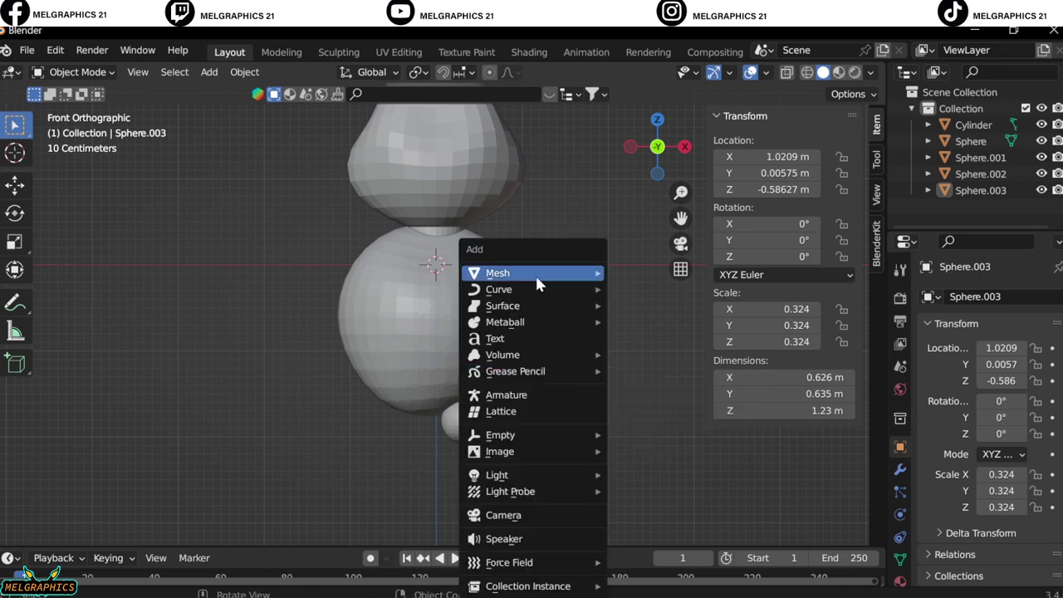
click(648, 328)
key(s)
click(497, 407)
key(KP_3)
key(g)
key(y)
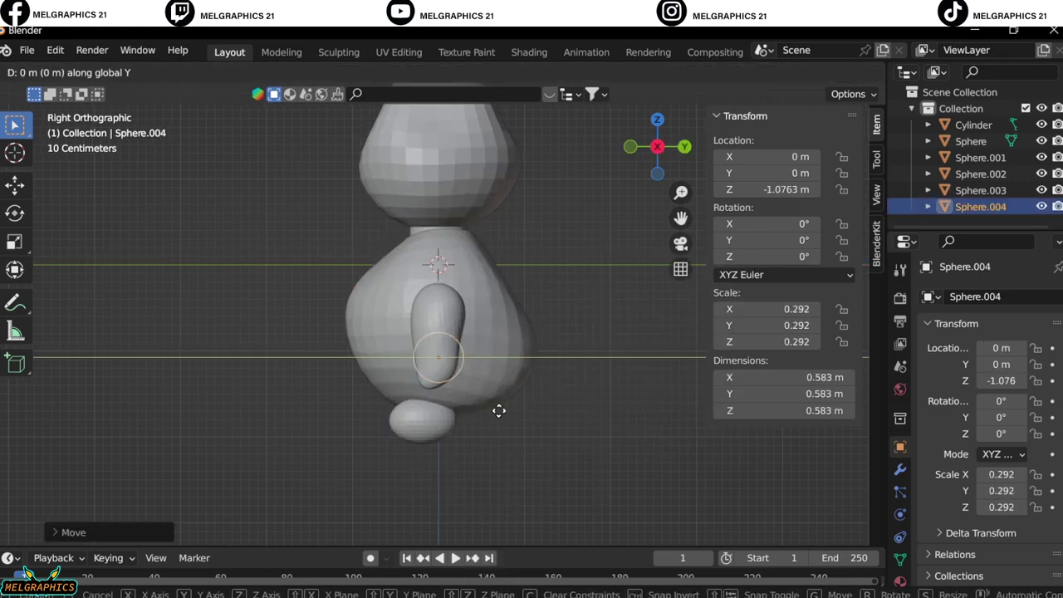
click(540, 356)
Step: Sculpt the tail sphere with Snake Hook into an upward curve bending to the left
key(ctrl+Tab)
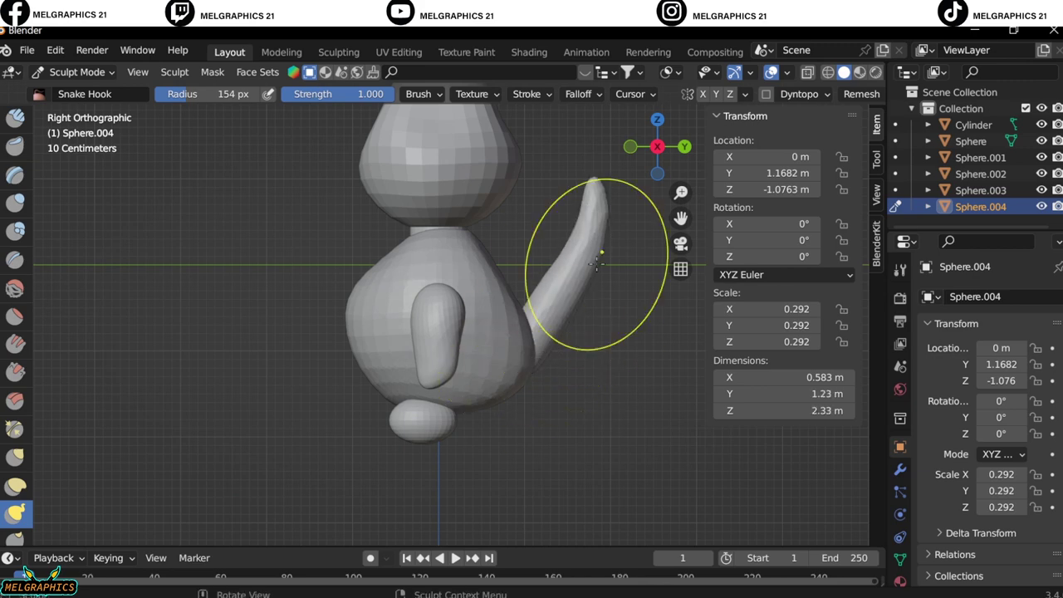
mouse_move(572, 213)
alt+middle_down()
mouse_move(518, 190)
mouse_move(444, 257)
alt+middle_up()
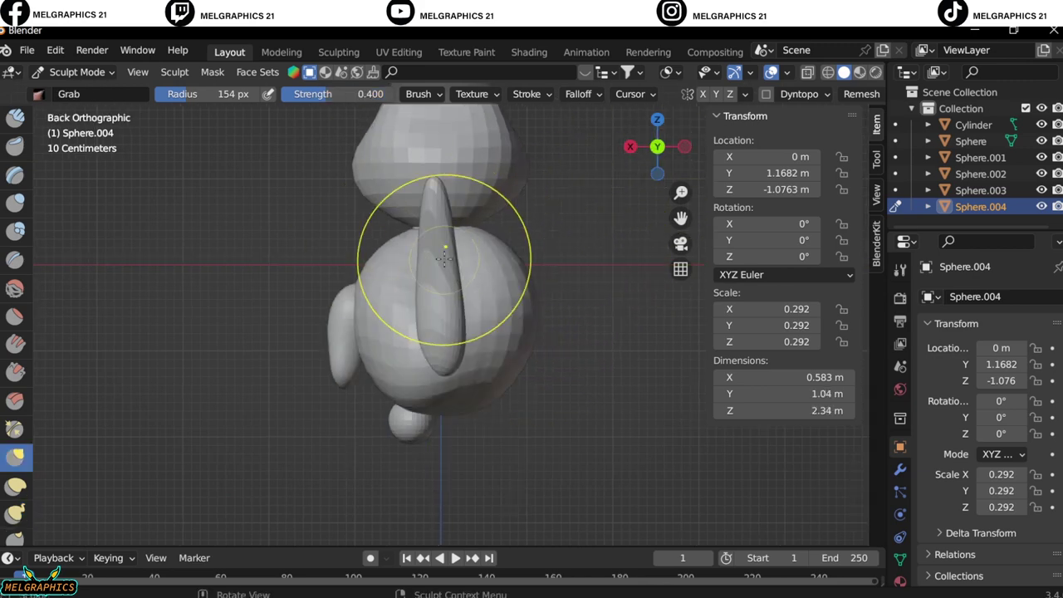
key(k)
drag(475, 384, 365, 274)
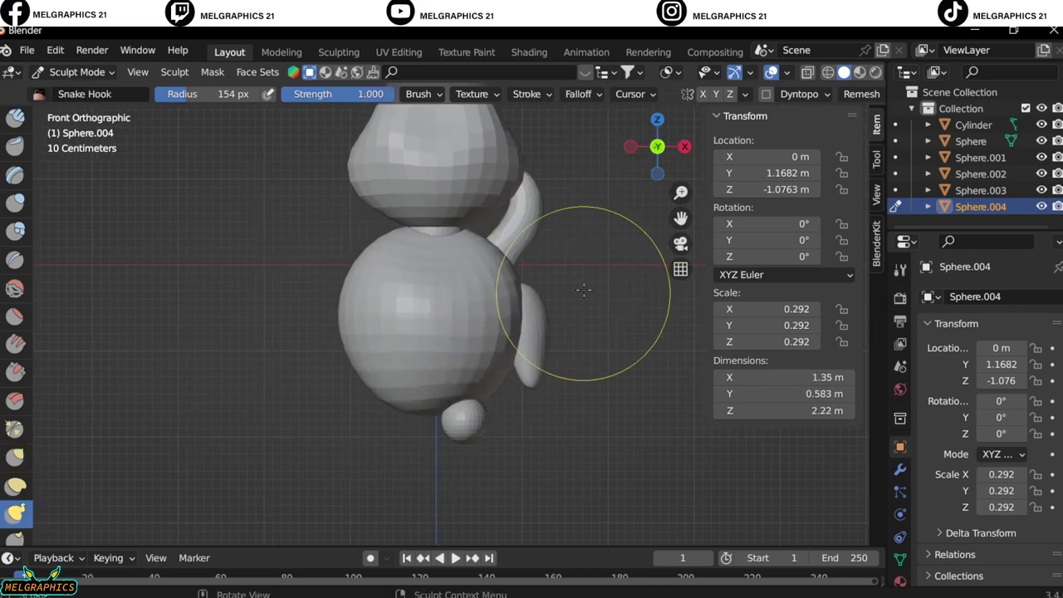
middle_drag(557, 332, 669, 148)
click(669, 148)
scroll(458, 365, up, 4)
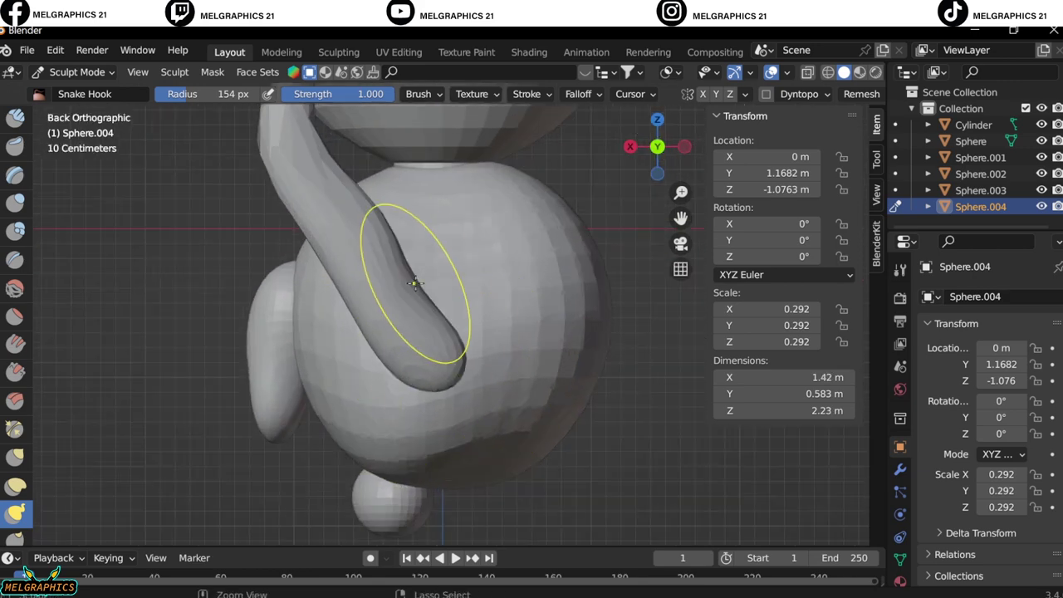
scroll(406, 286, down, 2)
mouse_move(377, 220)
mouse_down()
mouse_move(354, 205)
mouse_move(631, 411)
mouse_up()
key(KP_1)
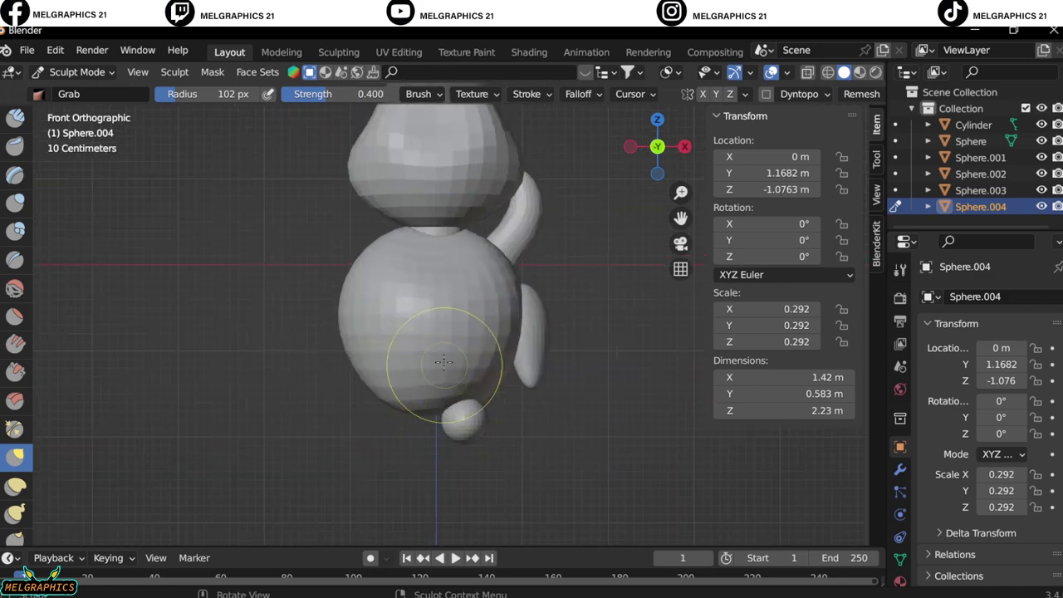
Step: Return to Object Mode and add a new UV sphere at the origin
click(76, 71)
click(83, 90)
key(shift+a)
click(615, 322)
Step: Shrink the new belly sphere, lower it along Z and push it forward along Y
key(s)
click(527, 344)
key(g)
key(z)
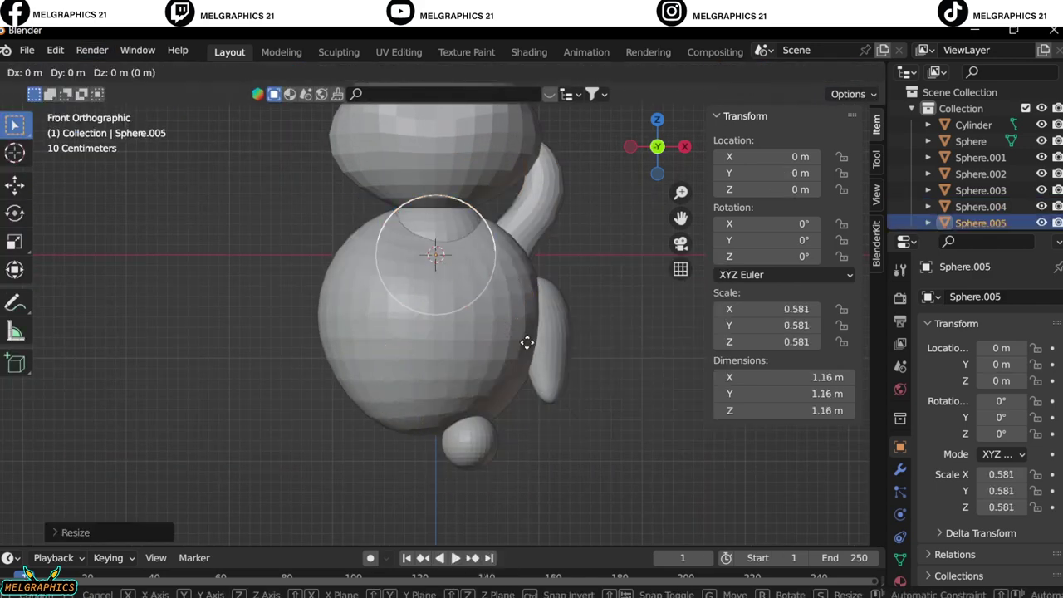
click(501, 435)
key(KP_3)
key(g)
key(y)
click(536, 433)
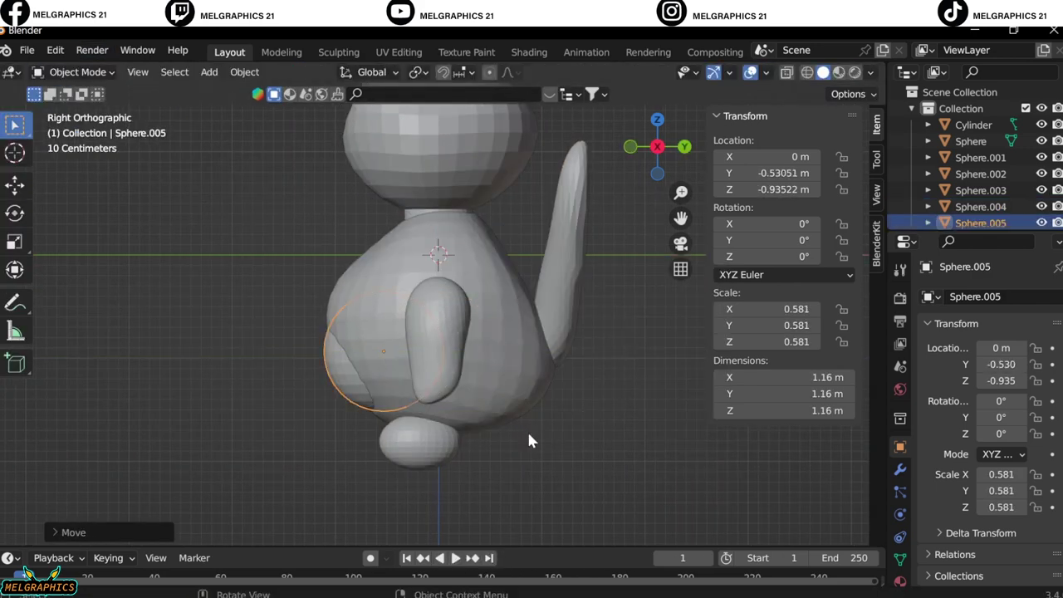
Step: Push the belly sphere further forward onto the body's front, checking from the front and side views
scroll(498, 427, up, 2)
key(KP_1)
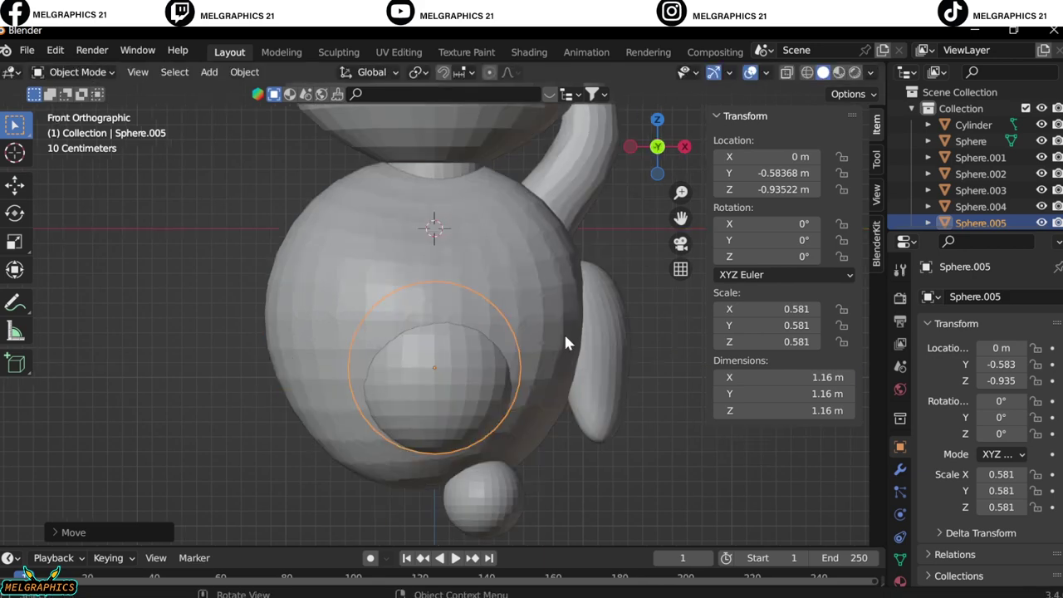
key(KP_3)
key(g)
key(y)
click(531, 382)
key(KP_1)
scroll(514, 419, down, 2)
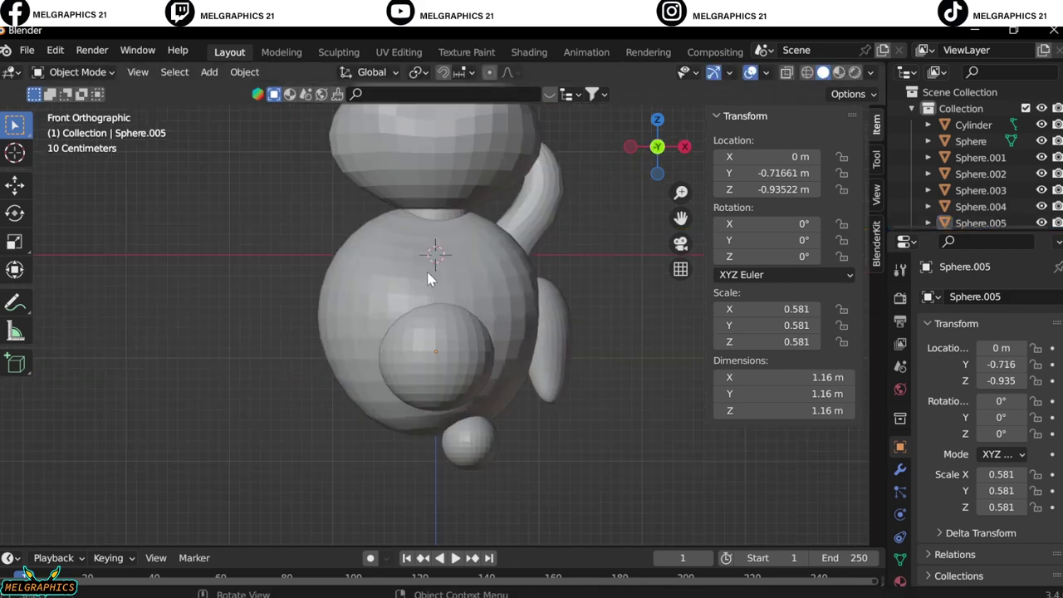
Step: Add Mirror modifiers to the arm and the foot so each appears on both sides
click(900, 470)
click(952, 296)
click(968, 446)
click(470, 440)
click(952, 297)
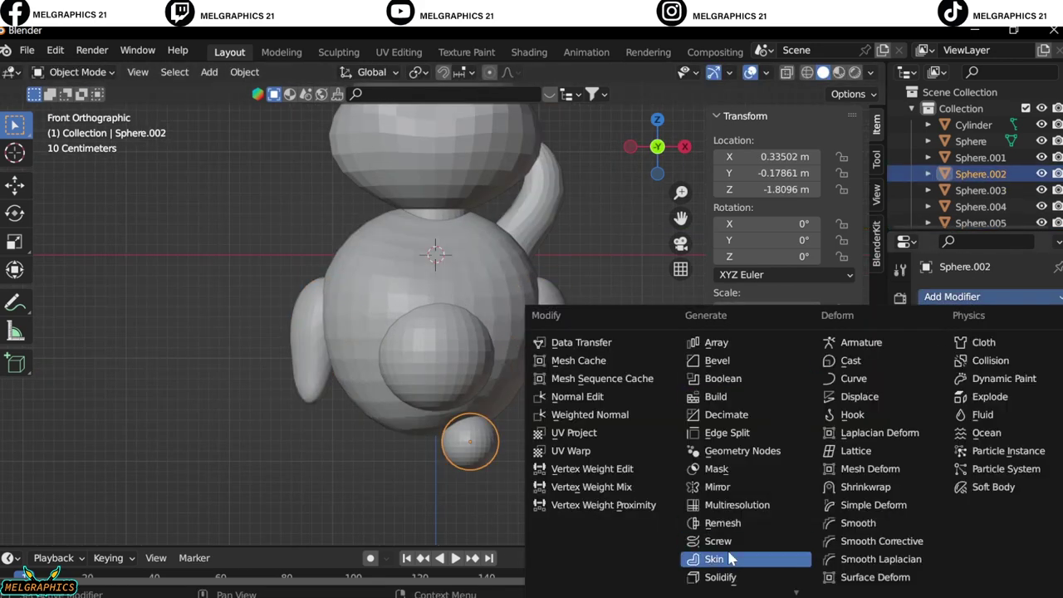
click(570, 501)
Step: Sculpt the belly sphere into the body with a 161 px Grab brush
scroll(505, 349, down, 2)
middle_drag(505, 349, 432, 366)
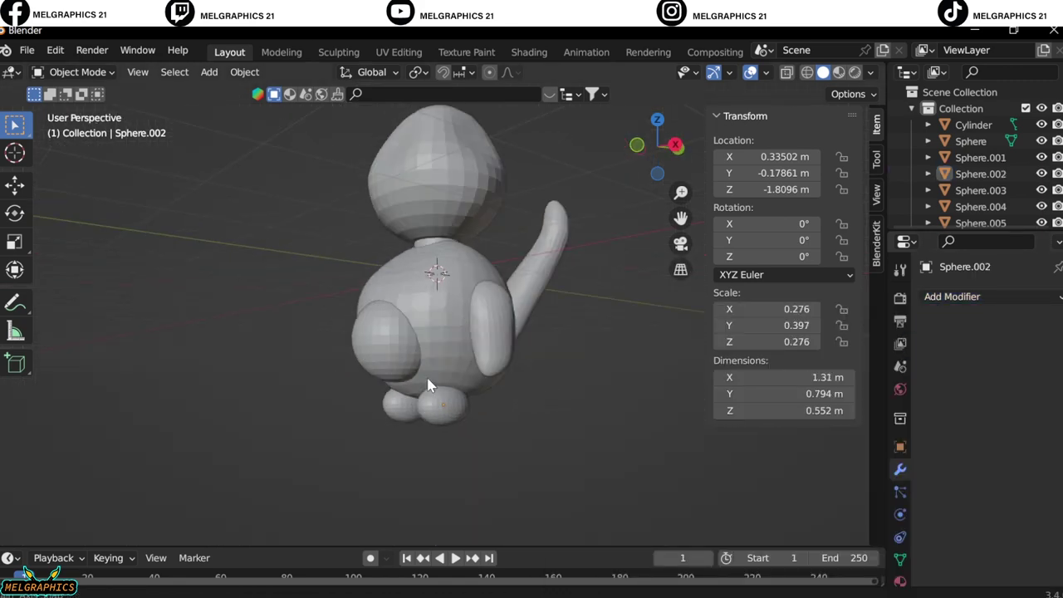
click(379, 379)
click(75, 73)
click(95, 121)
key(f)
click(340, 342)
drag(341, 342, 332, 296)
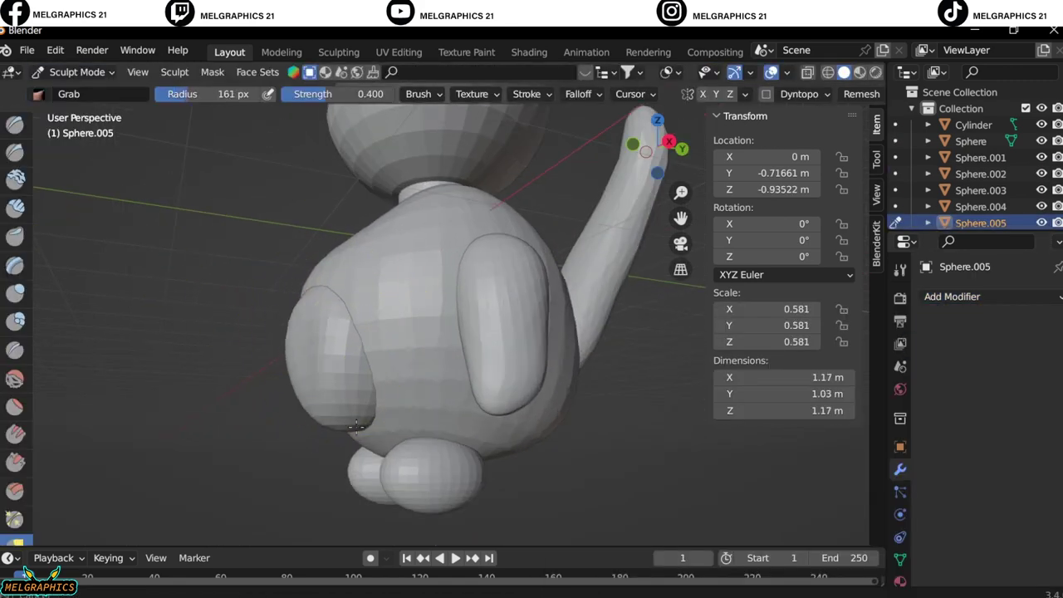
drag(355, 426, 374, 414)
key(KP_1)
drag(380, 311, 391, 320)
middle_drag(390, 320, 567, 345)
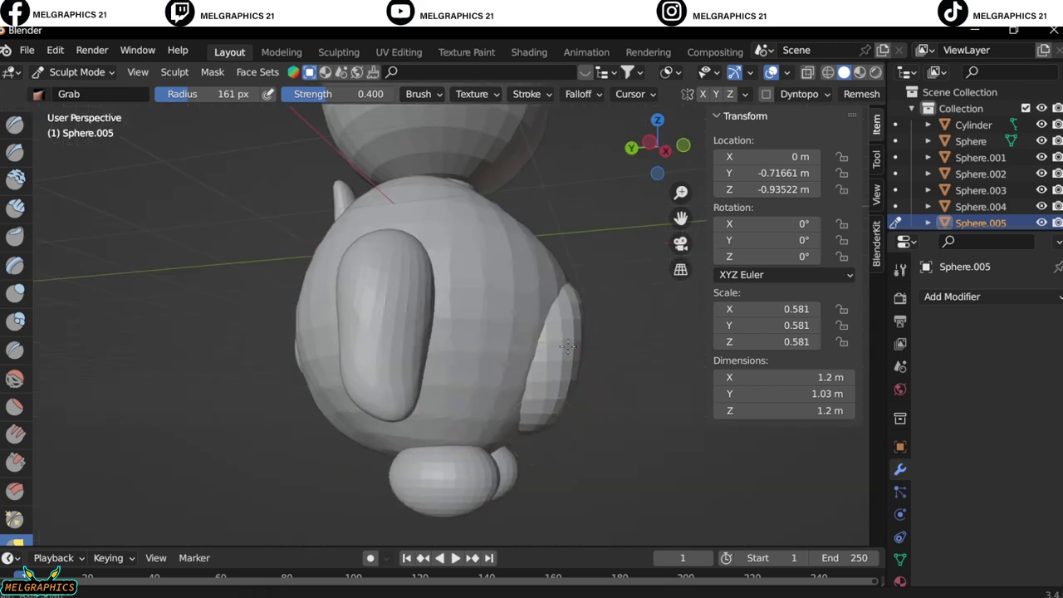
key(KP_3)
key(KP_1)
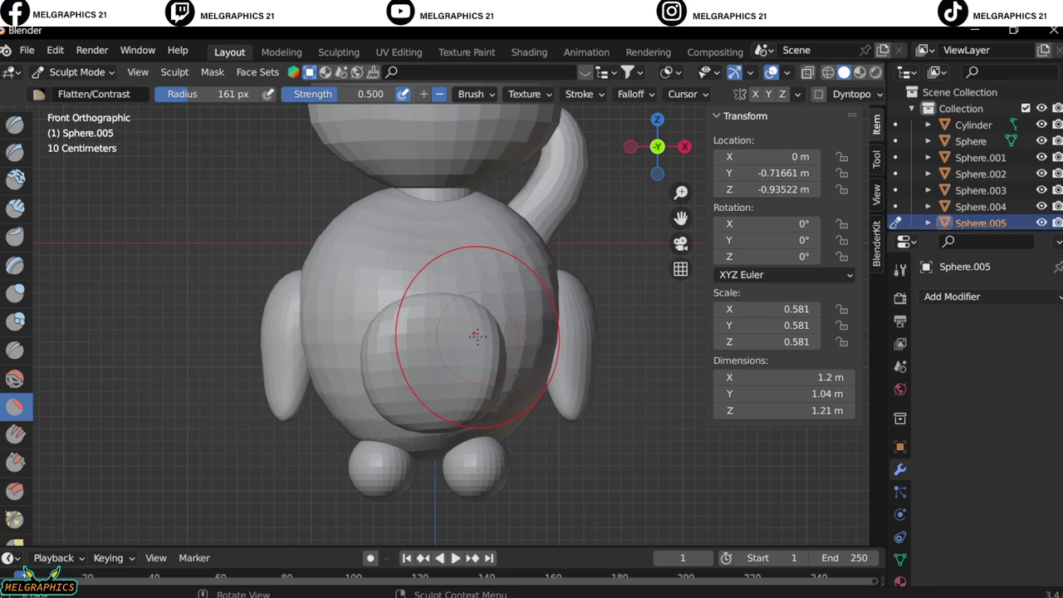
Step: Return to Object Mode, then select the head and frame it in the view
scroll(476, 334, down, 1)
scroll(464, 332, down, 2)
click(77, 71)
click(58, 87)
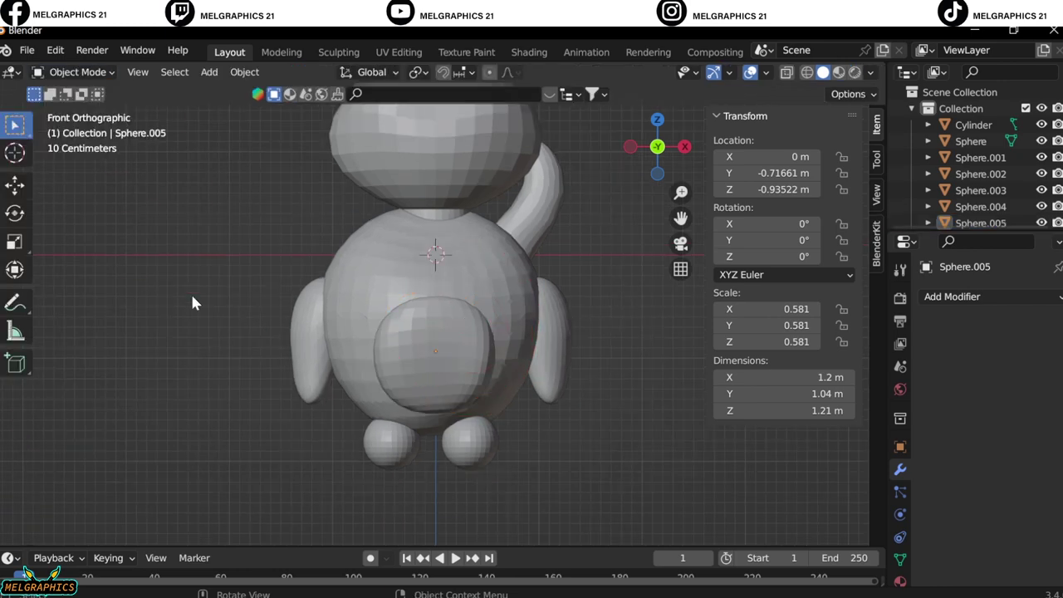
scroll(555, 311, down, 2)
click(440, 191)
key(KP_Decimal)
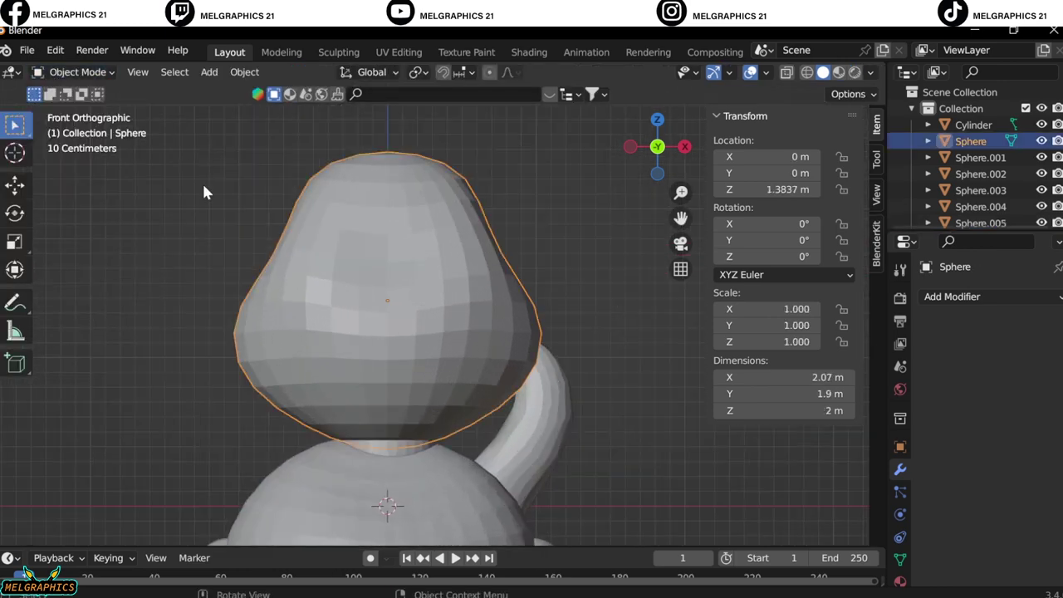
Step: Enter Edit Mode on the head and box-select its top faces in X-ray face mode
click(77, 71)
click(66, 107)
scroll(581, 216, up, 2)
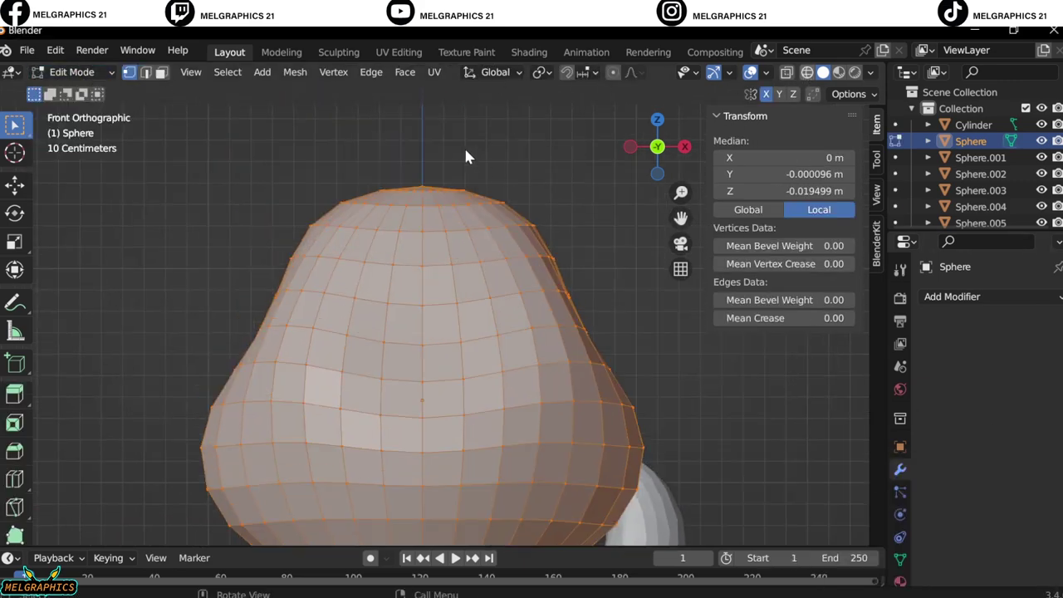
key(alt+a)
key(shift+z)
drag(198, 164, 586, 330)
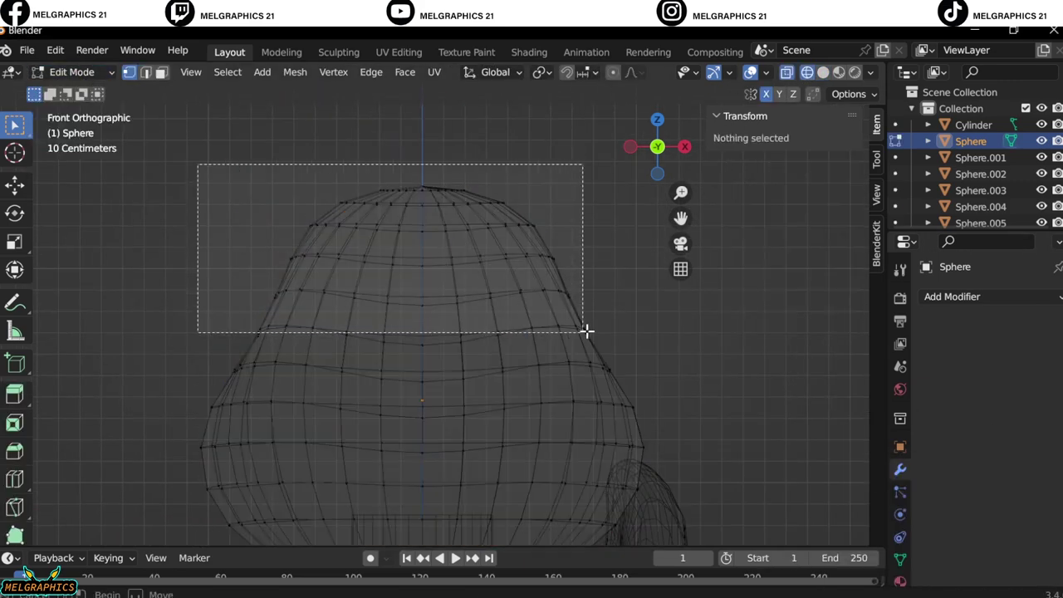
click(161, 71)
drag(249, 183, 569, 324)
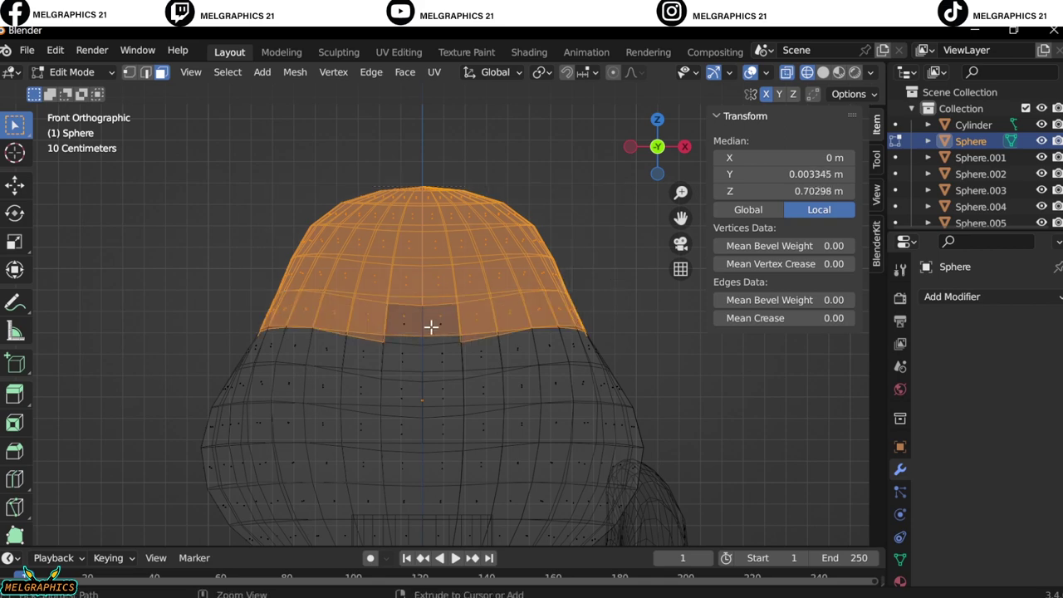
click(820, 73)
Step: Reselect the head's top faces and separate them into their own object
right_click(291, 286)
click(462, 515)
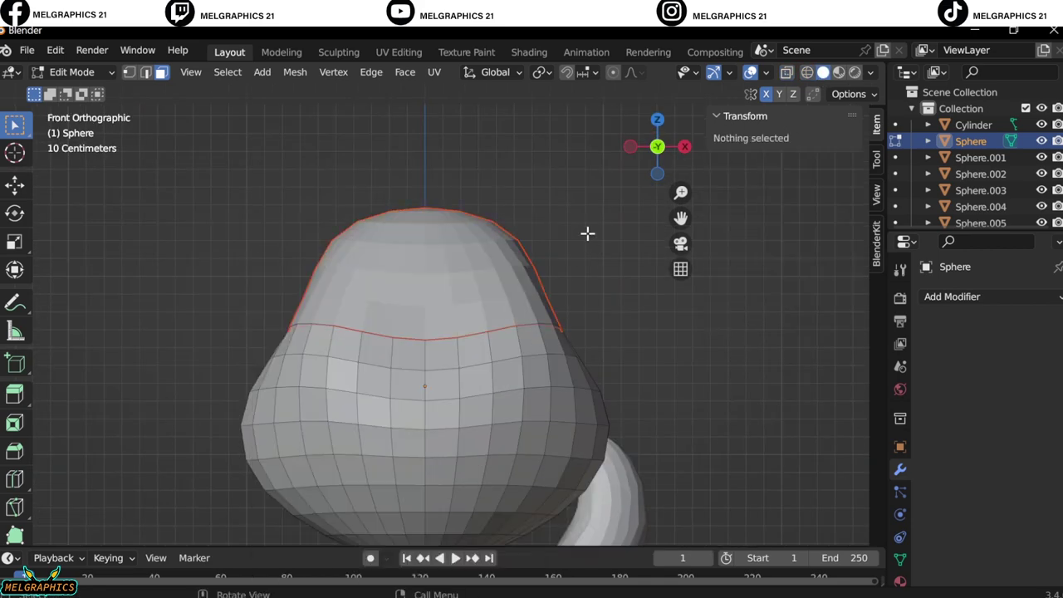
key(ctrl+z)
scroll(312, 202, up, 2)
drag(573, 239, 519, 219)
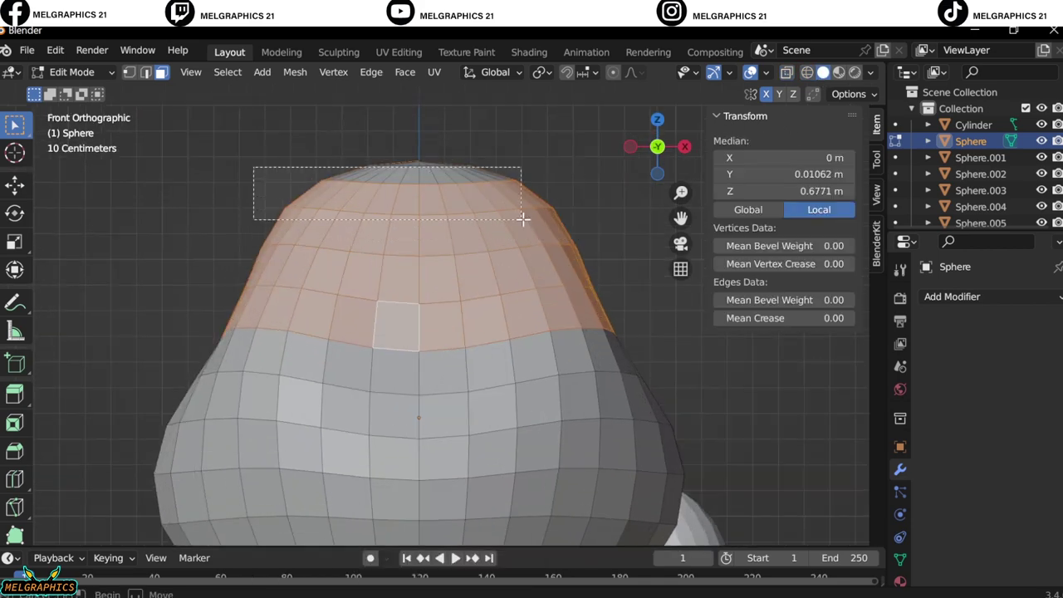
middle_drag(520, 219, 326, 202)
middle_drag(509, 261, 558, 315)
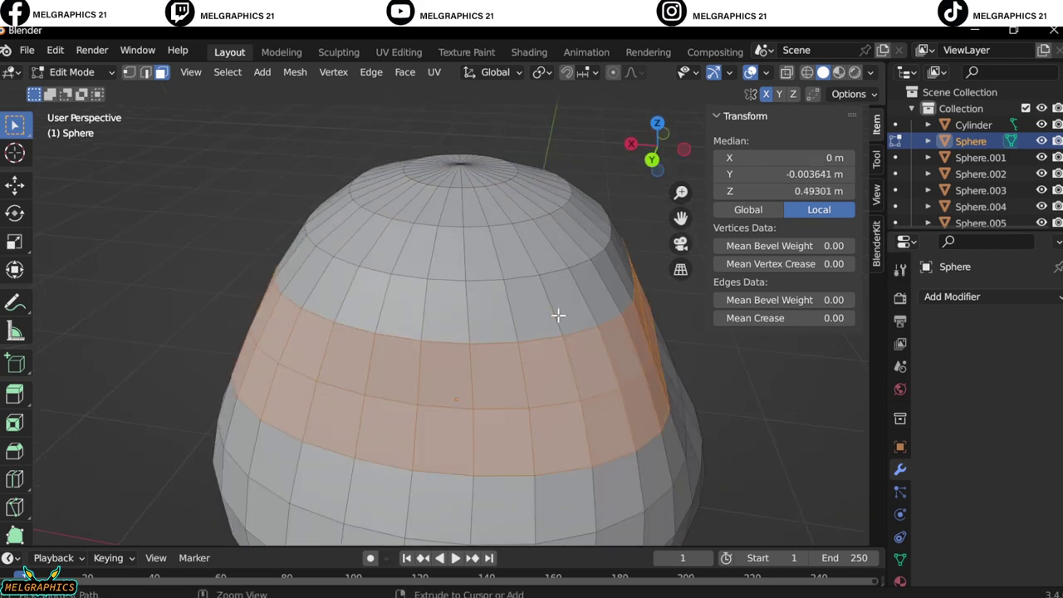
key(KP_1)
right_click(487, 550)
click(606, 550)
Step: Select the whole top of the head in X-ray, then return to Object Mode with X-ray off
key(alt+z)
drag(237, 83, 591, 280)
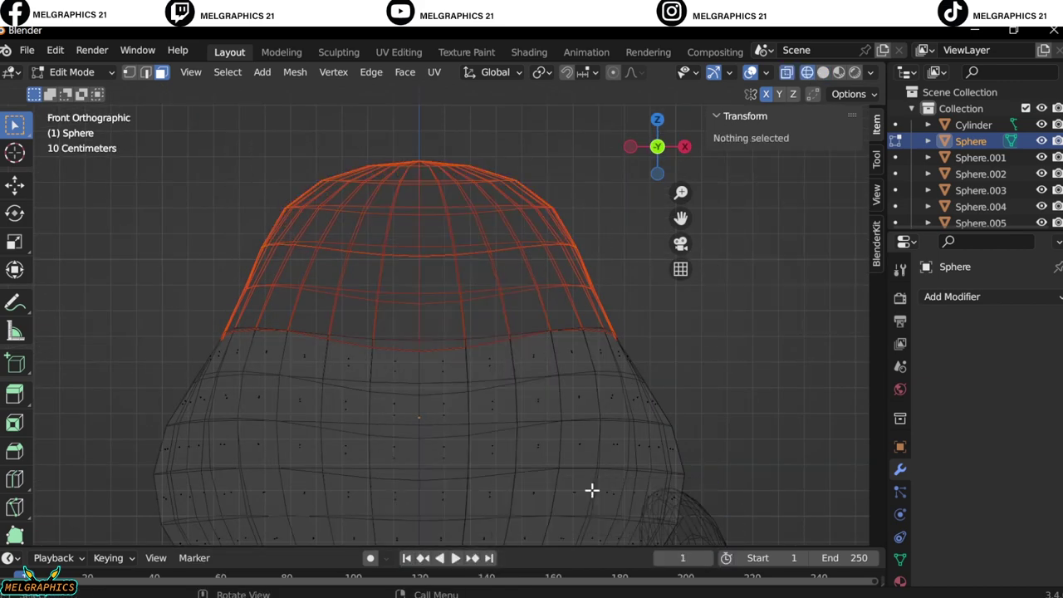
key(Tab)
key(alt+z)
scroll(496, 386, down, 2)
key(shift+a)
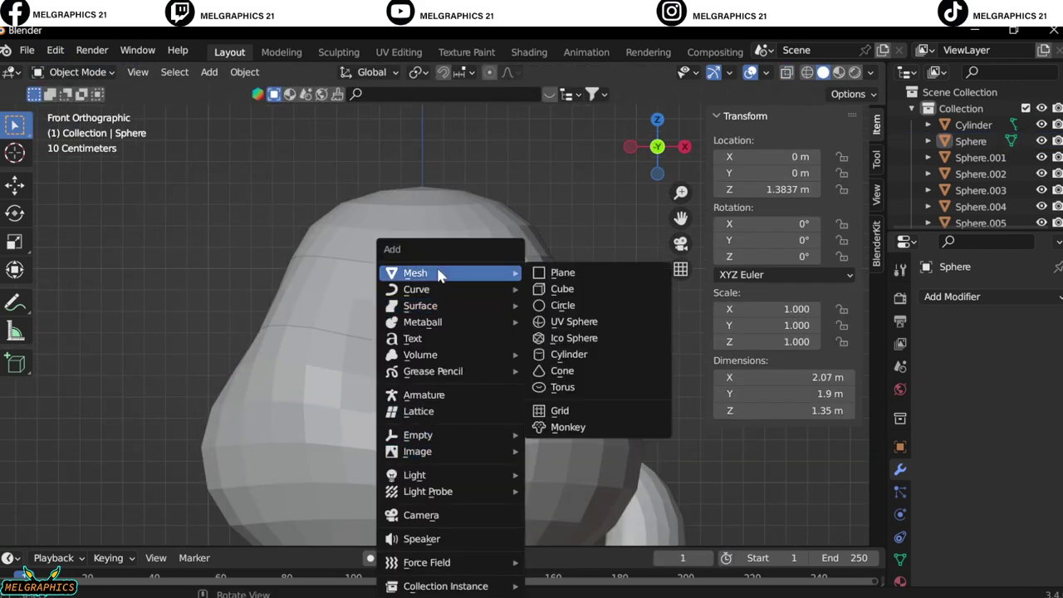
Step: Add a UV sphere, shrink it and place it on the side of the head
click(584, 320)
key(g)
key(z)
click(562, 197)
key(s)
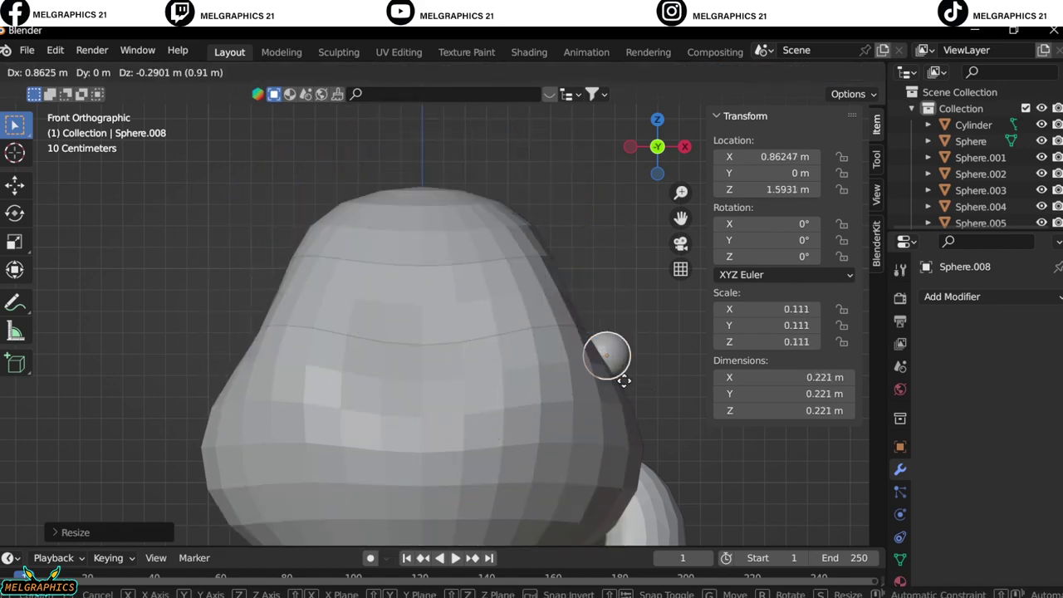
click(624, 380)
key(KP_1)
key(s)
click(597, 479)
Step: Squash the small sphere into a flat oval in Sculpt Mode, then add another UV sphere
key(ctrl+Tab)
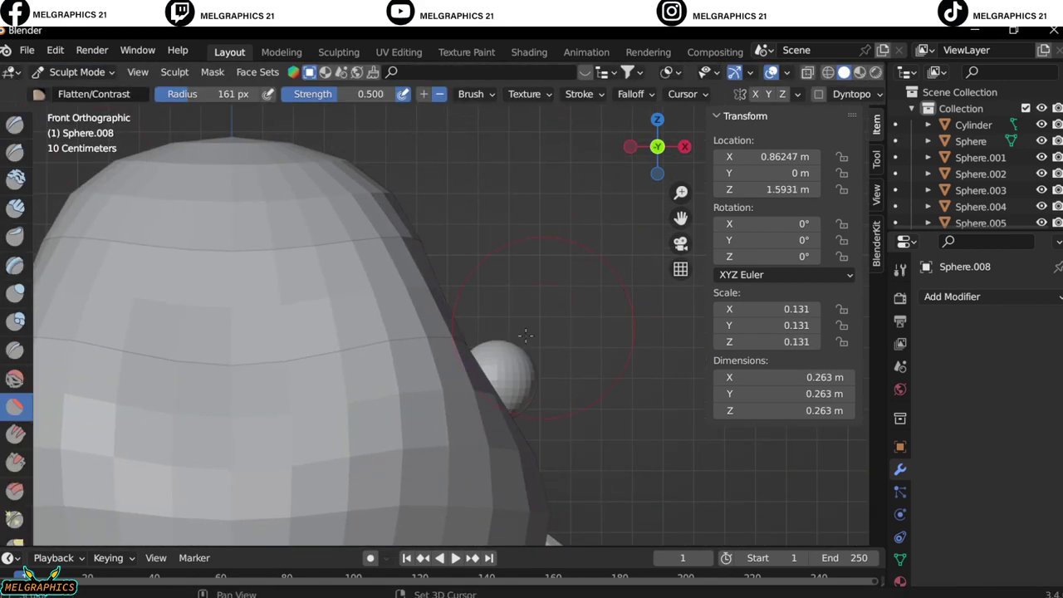
key(KP_3)
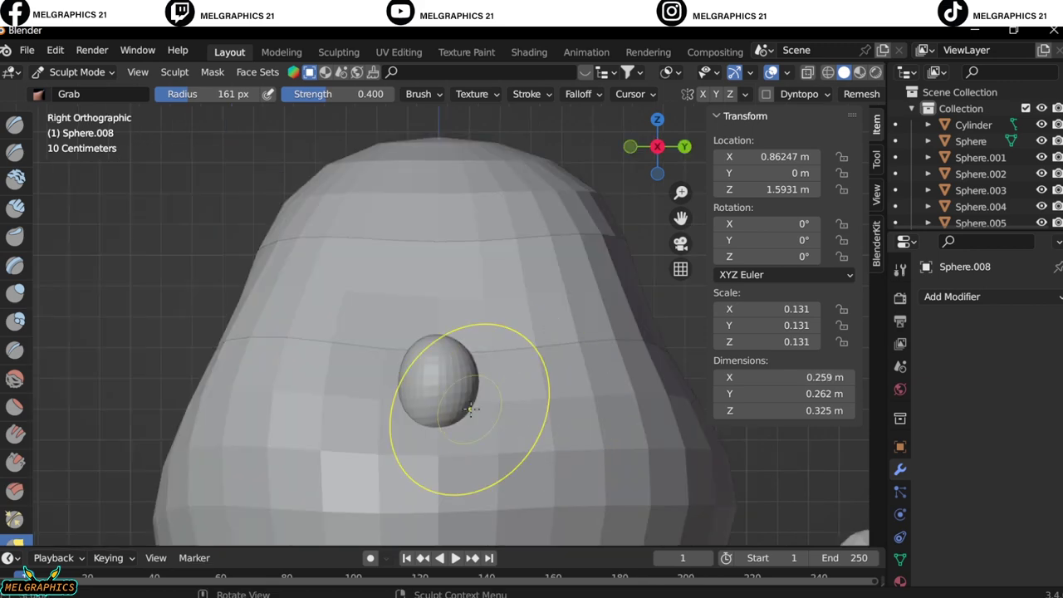
drag(443, 340, 398, 396)
key(KP_1)
middle_drag(504, 418, 439, 420)
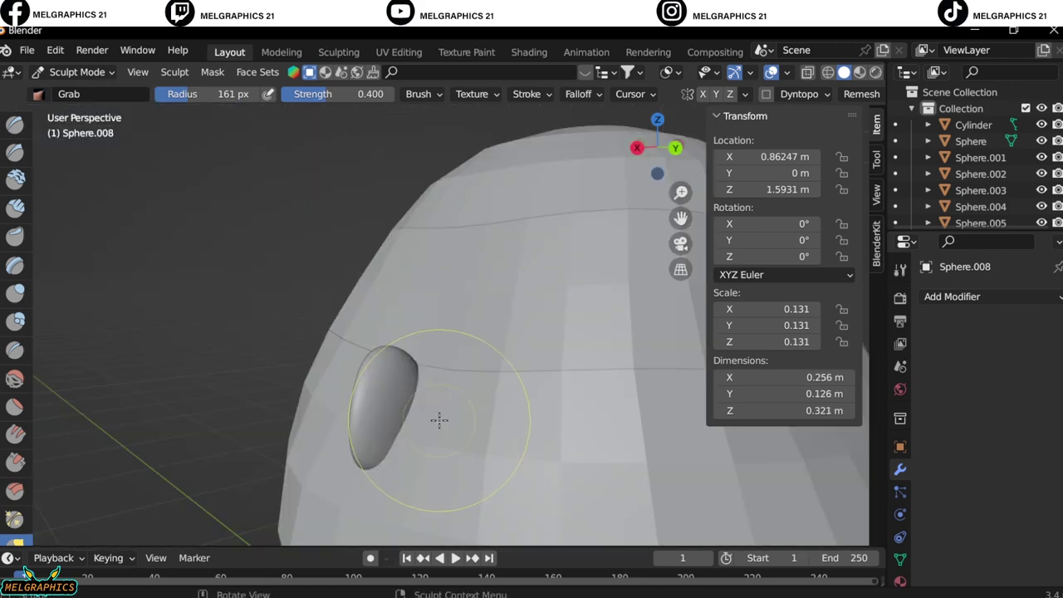
key(KP_1)
key(ctrl+Tab)
key(shift+a)
click(509, 417)
Step: Lower the small sphere, shrink it and push it forward onto the cat's face
key(g)
key(z)
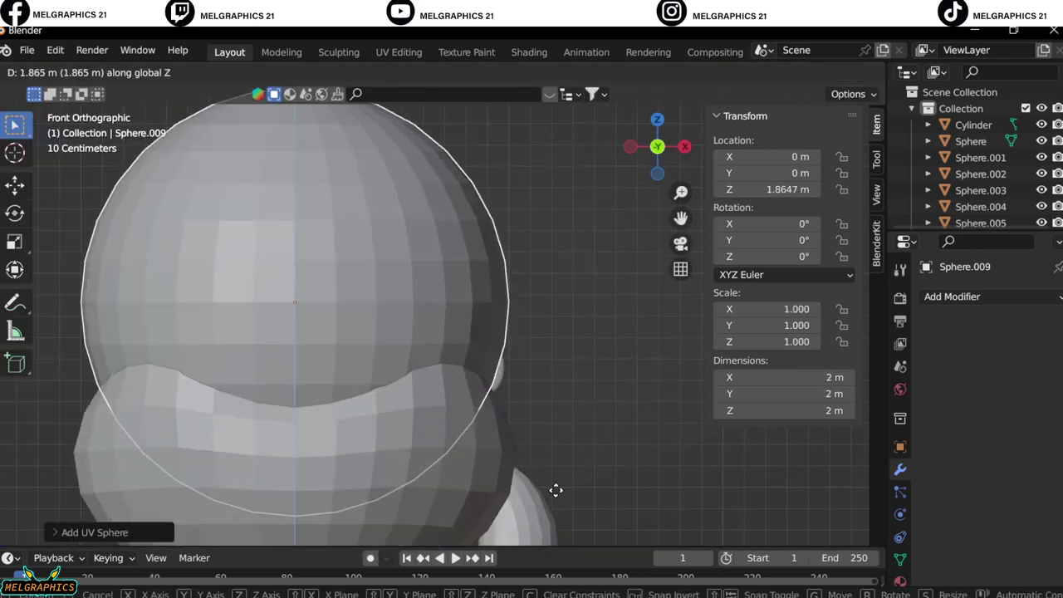
click(555, 489)
key(s)
click(412, 386)
key(KP_3)
key(g)
key(y)
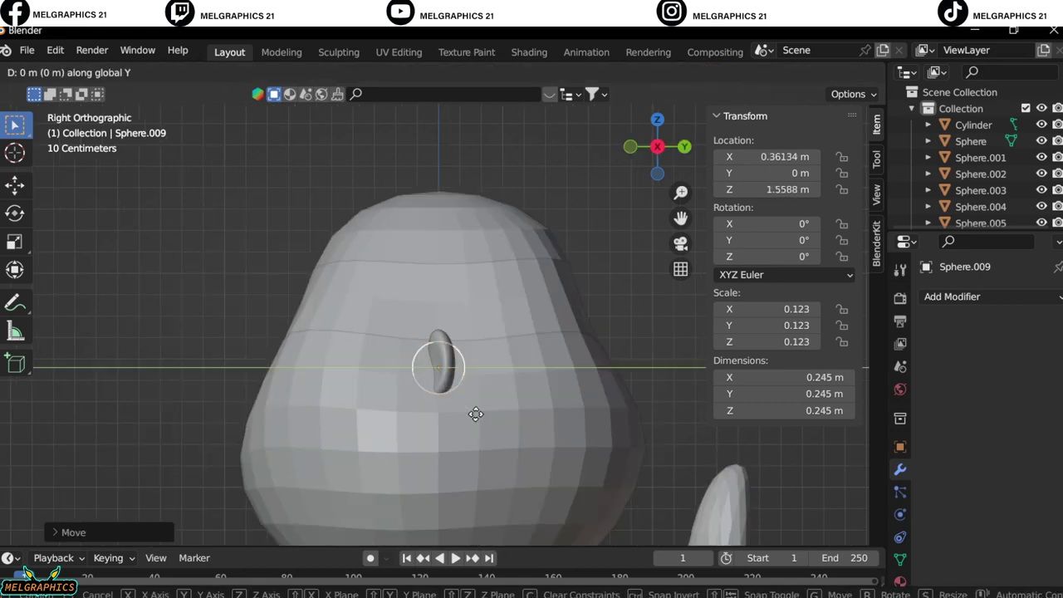
click(314, 417)
Step: In Edit Mode, delete the sphere's lower half to leave a half-dome eyelid
key(KP_1)
scroll(509, 354, up, 5)
click(71, 72)
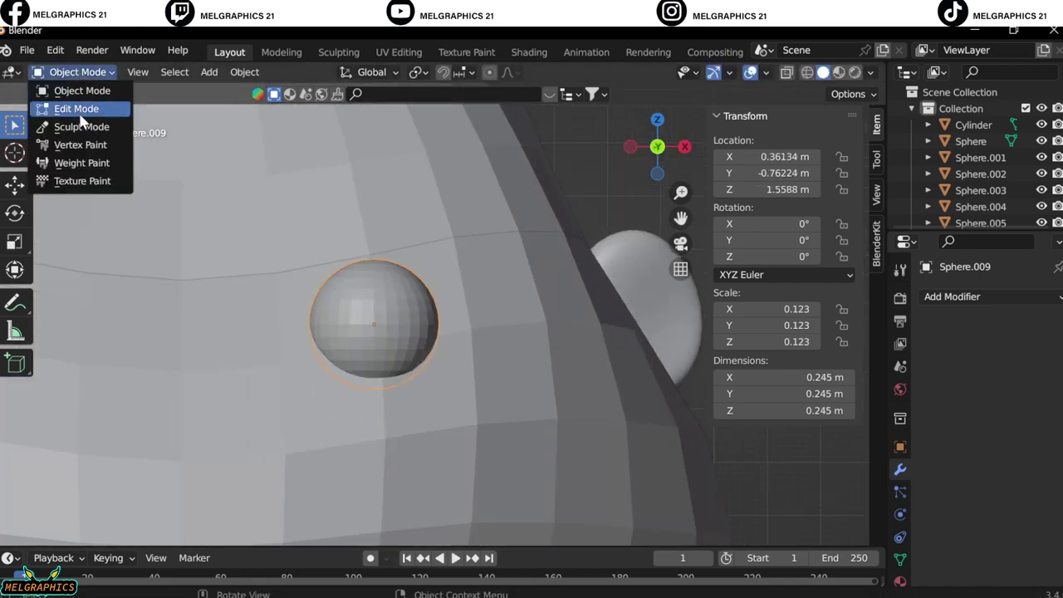
click(78, 107)
drag(412, 440, 448, 415)
key(x)
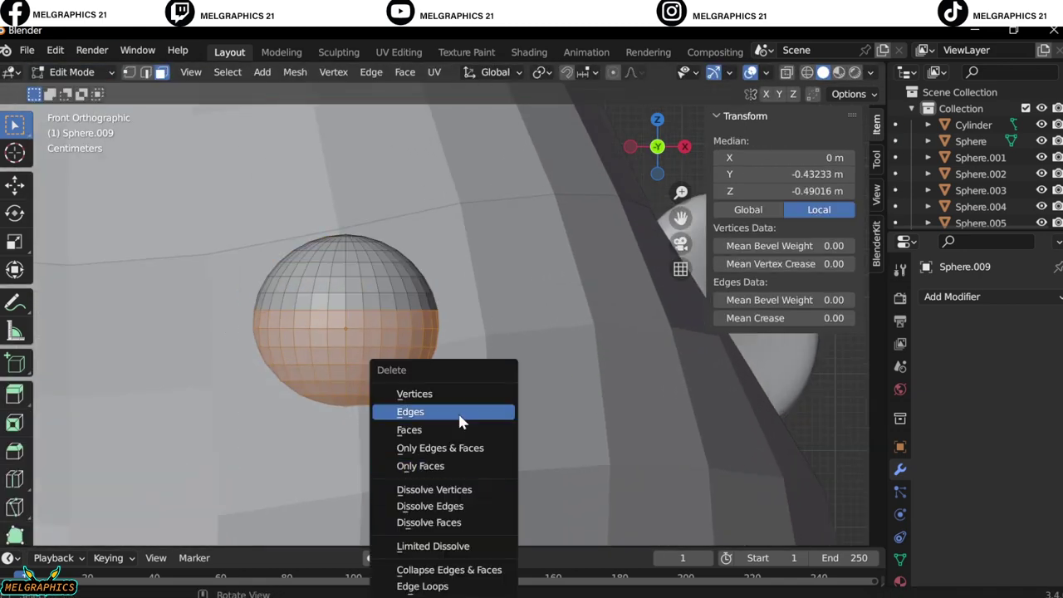
click(432, 410)
scroll(429, 316, up, 3)
scroll(445, 379, down, 3)
scroll(374, 329, down, 2)
Step: Add a UV sphere, then move it vertically and scale it
key(shift+a)
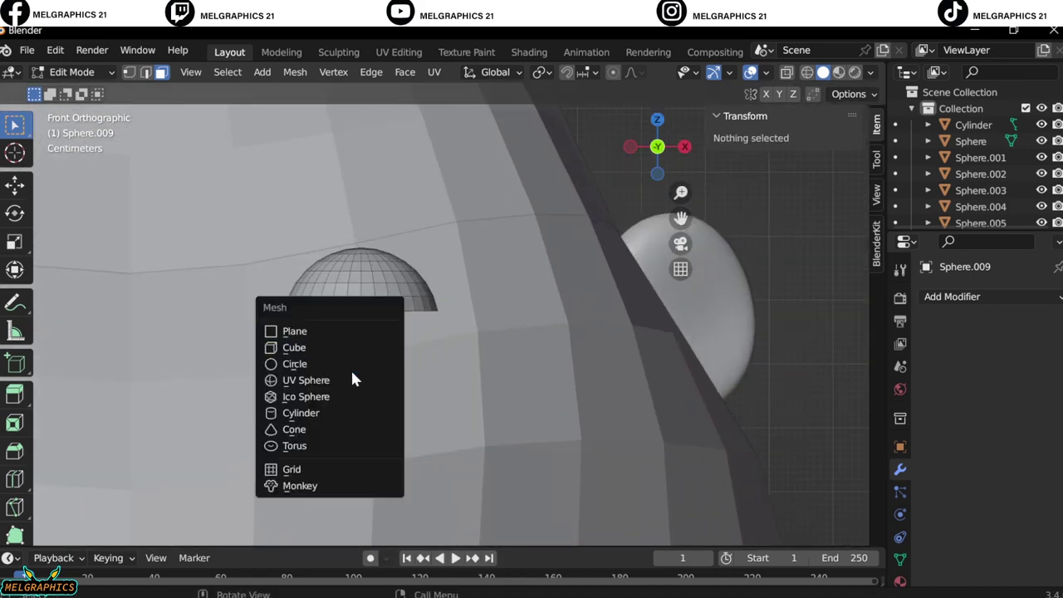
click(350, 374)
scroll(350, 375, down, 4)
key(g)
key(z)
click(410, 328)
key(s)
click(411, 328)
Step: Deselect all vertices of the half-dome and return to Object Mode
key(Tab)
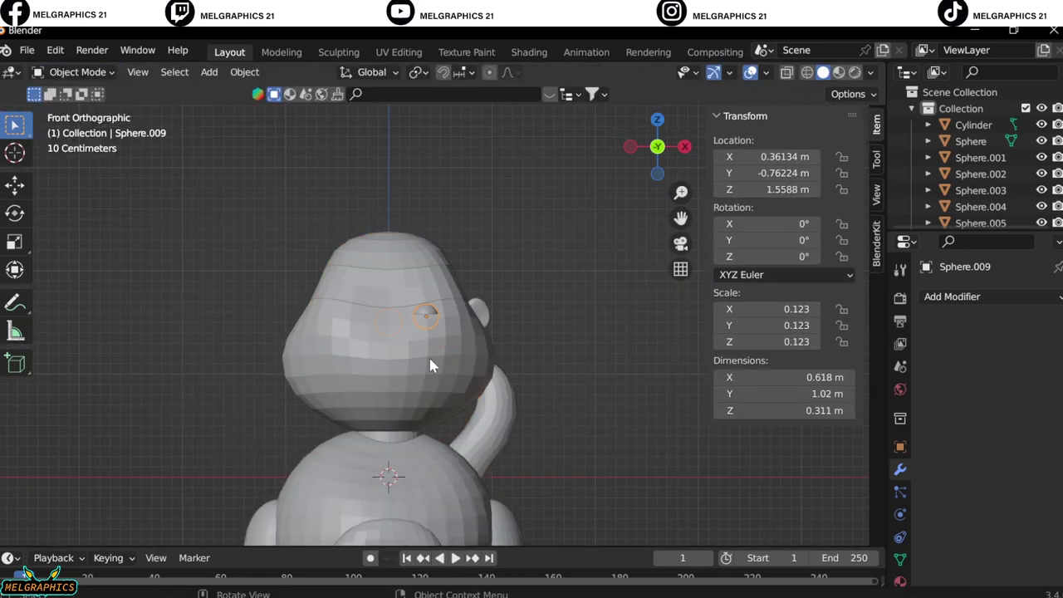
scroll(429, 355, up, 4)
key(Tab)
scroll(349, 307, down, 2)
key(alt+a)
key(Tab)
scroll(316, 308, down, 3)
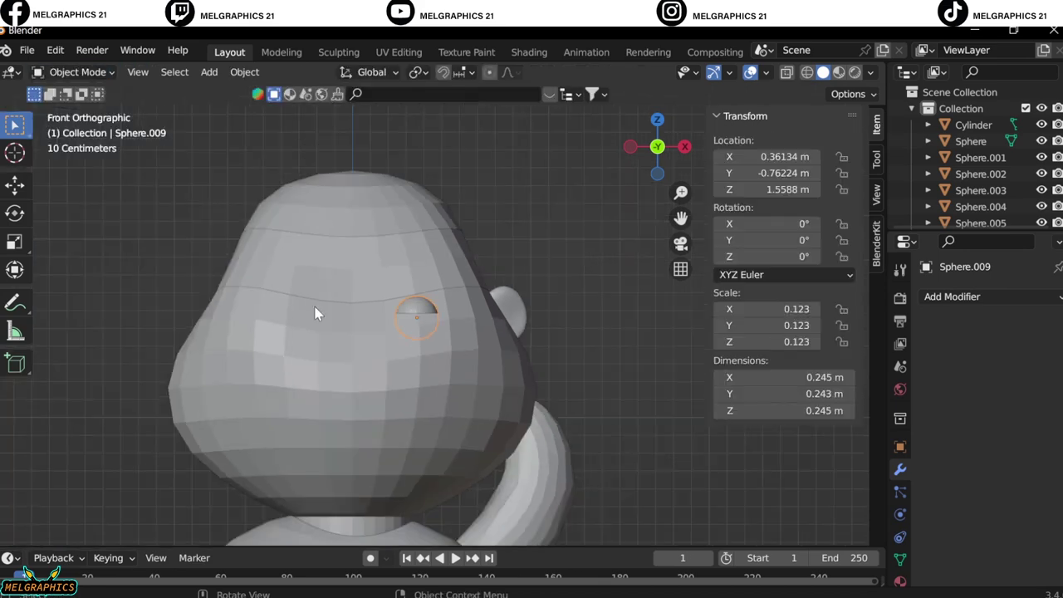
Step: Add another UV sphere and scale it down to eye size beneath the half-dome lid
key(shift+a)
click(481, 325)
key(g)
key(z)
click(487, 355)
key(s)
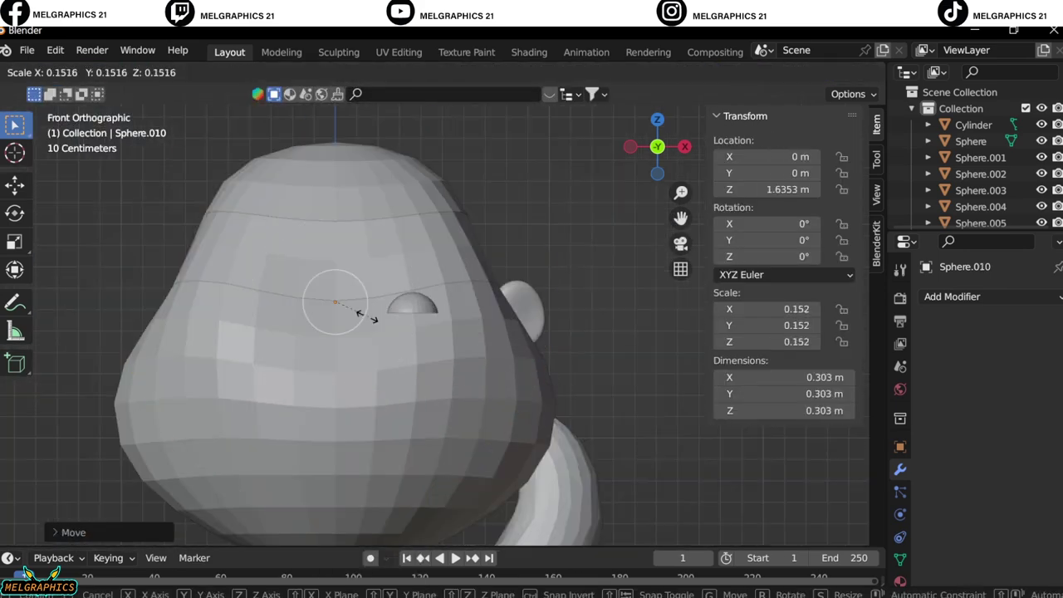
click(359, 313)
key(g)
click(437, 336)
scroll(436, 336, up, 5)
key(s)
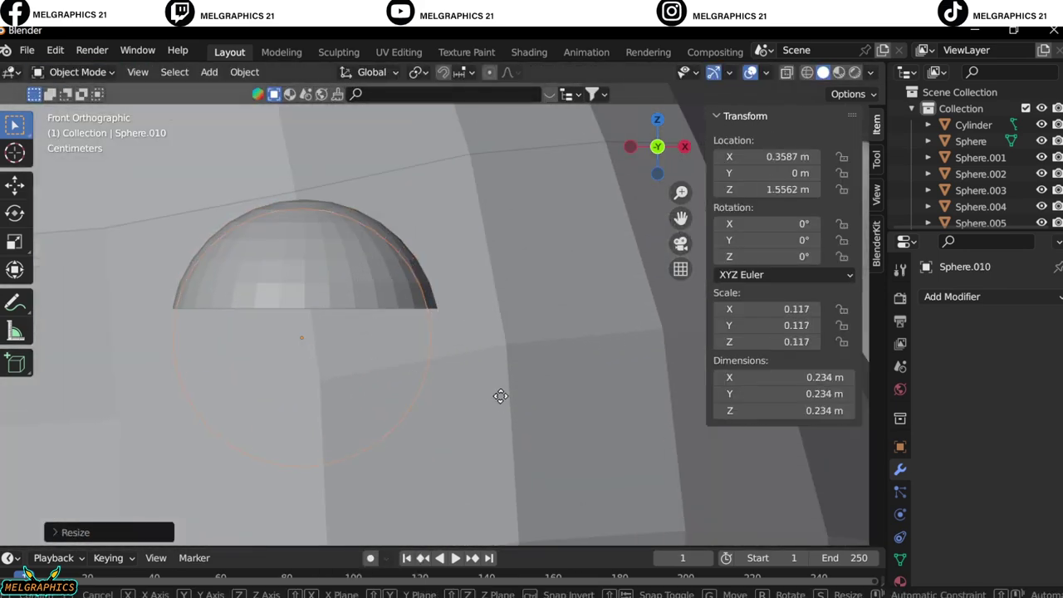
click(503, 391)
Step: Set the eyeball against the face, tilt it to 84.9°, and fine-tune its size and position
key(KP_3)
key(g)
key(y)
click(600, 378)
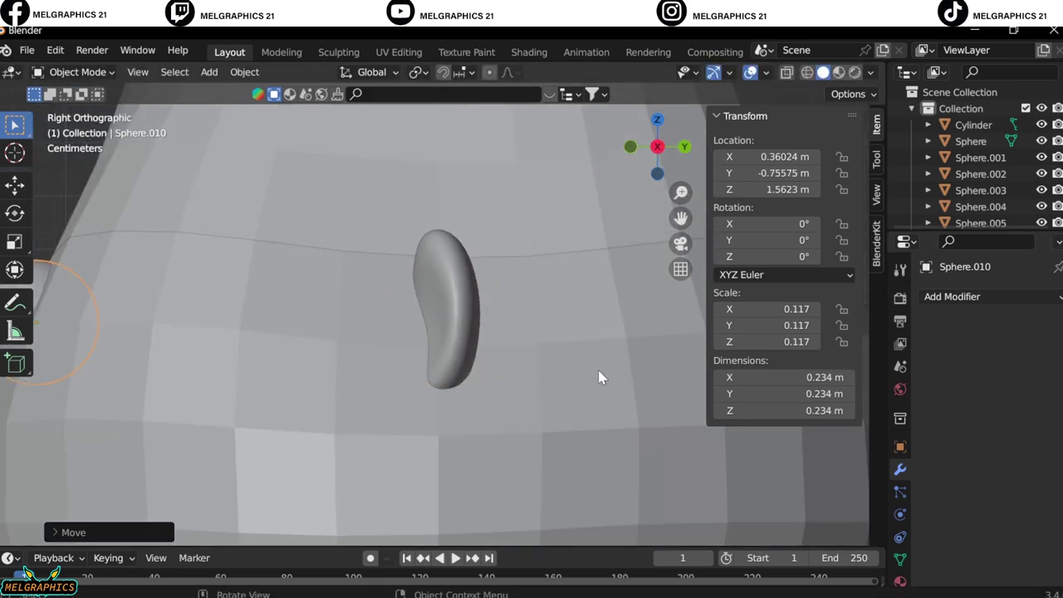
key(KP_1)
drag(772, 223, 797, 224)
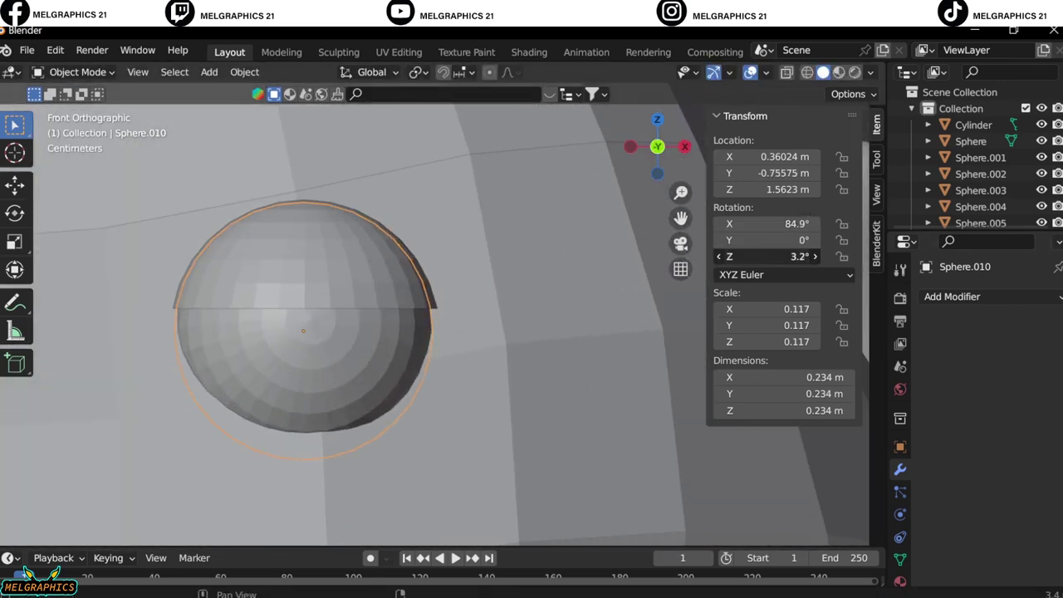
key(s)
click(426, 391)
key(g)
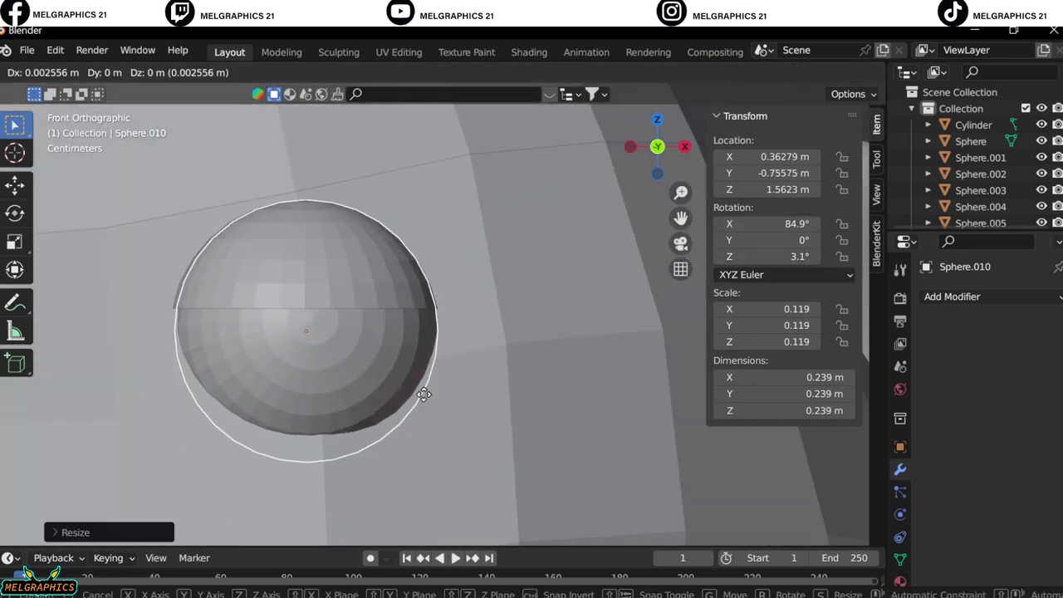
click(424, 392)
scroll(431, 399, down, 3)
scroll(440, 274, down, 2)
scroll(443, 268, up, 3)
Step: Add a UV sphere, scale it to 0.320, and move it in front of the face
key(shift+a)
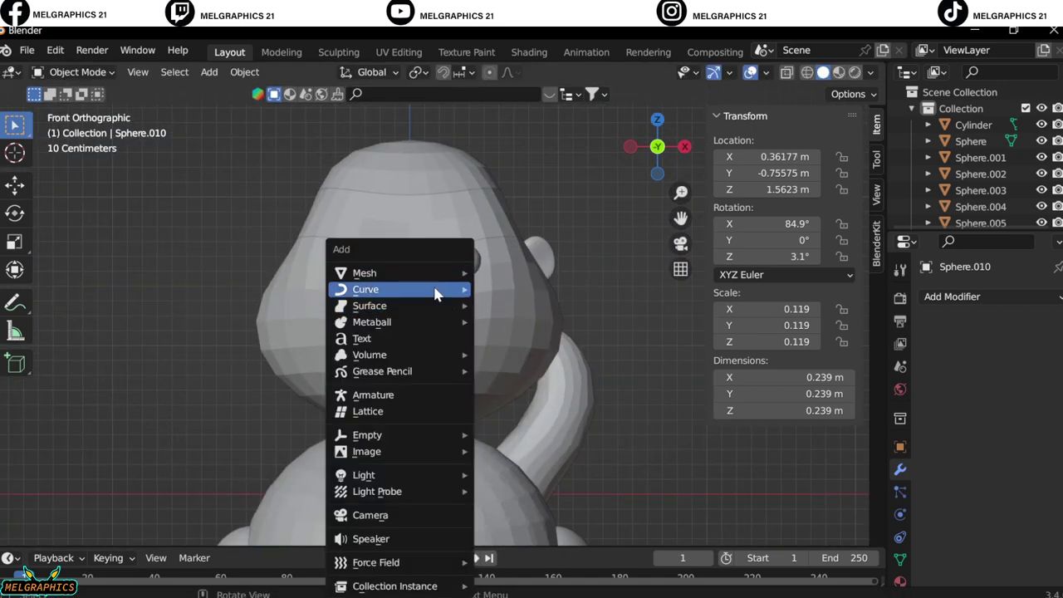
click(514, 324)
scroll(517, 406, down, 3)
key(g)
key(z)
key(s)
key(KP_3)
scroll(415, 325, up, 5)
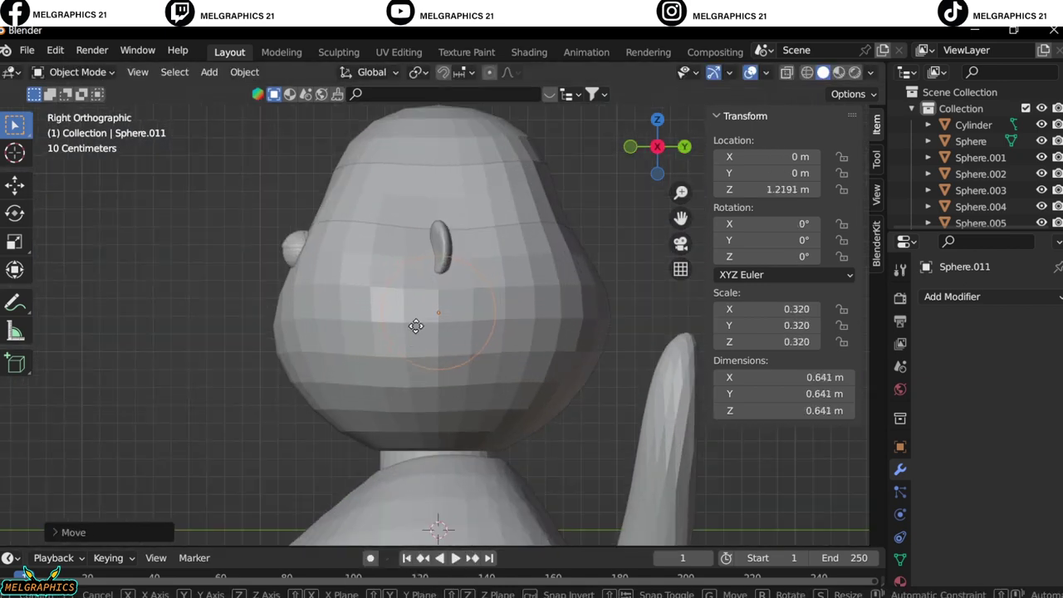
key(g)
key(y)
click(274, 332)
Step: In Sculpt Mode, pull the sphere outward with Grab and Snake Hook strokes
click(75, 71)
click(71, 115)
scroll(443, 282, down, 3)
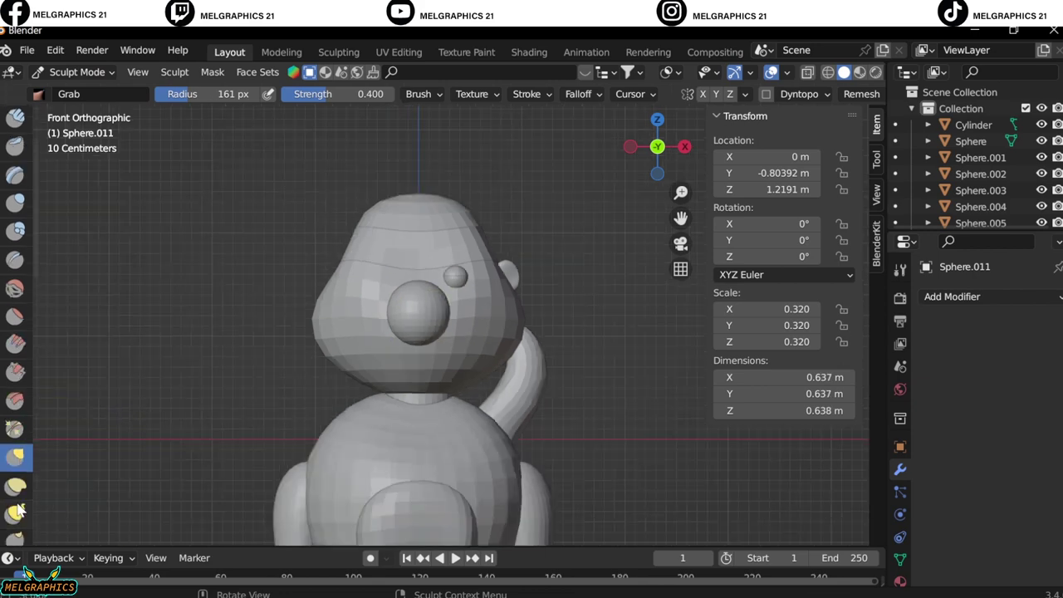
click(15, 485)
middle_drag(373, 332, 315, 349)
click(15, 513)
drag(357, 349, 319, 342)
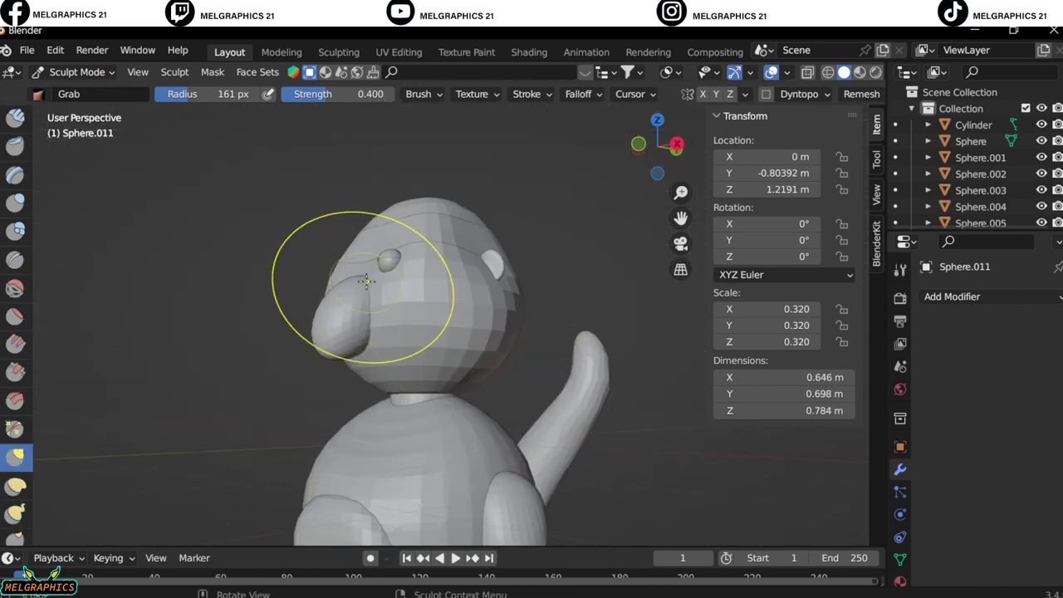
Step: Undo the misshapen strokes and pull the snout downward into an egg shape
key(KP_1)
scroll(370, 247, up, 5)
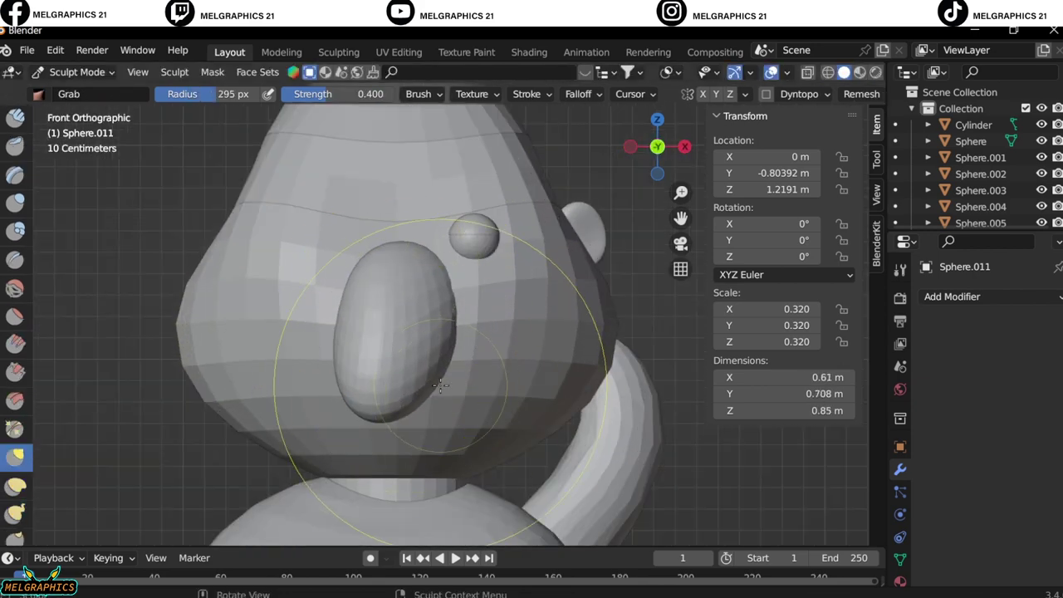
key(ctrl+z)
key(k)
drag(383, 386, 383, 423)
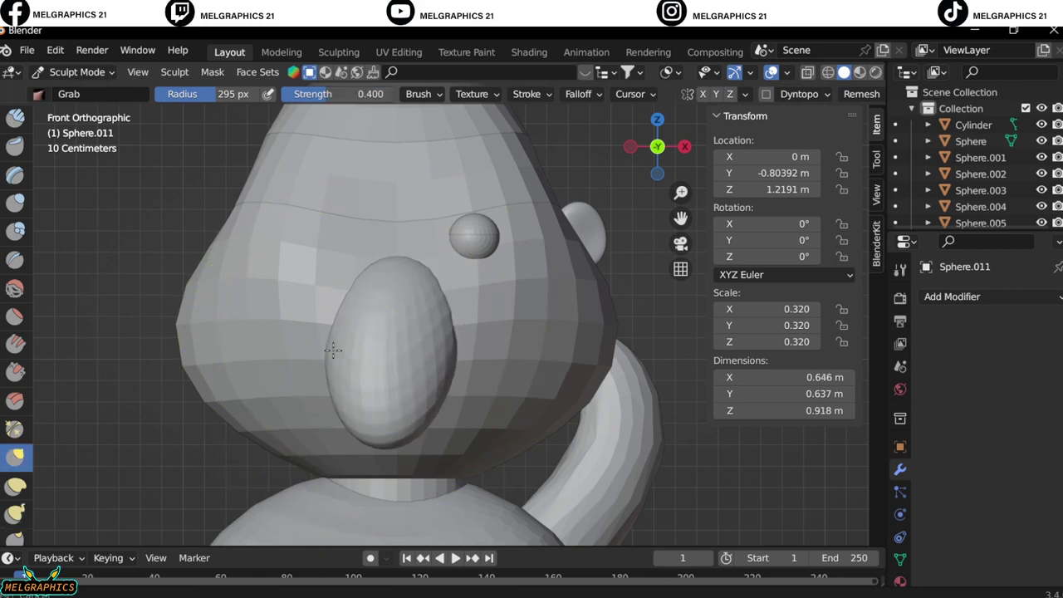
scroll(329, 343, down, 3)
scroll(368, 455, up, 4)
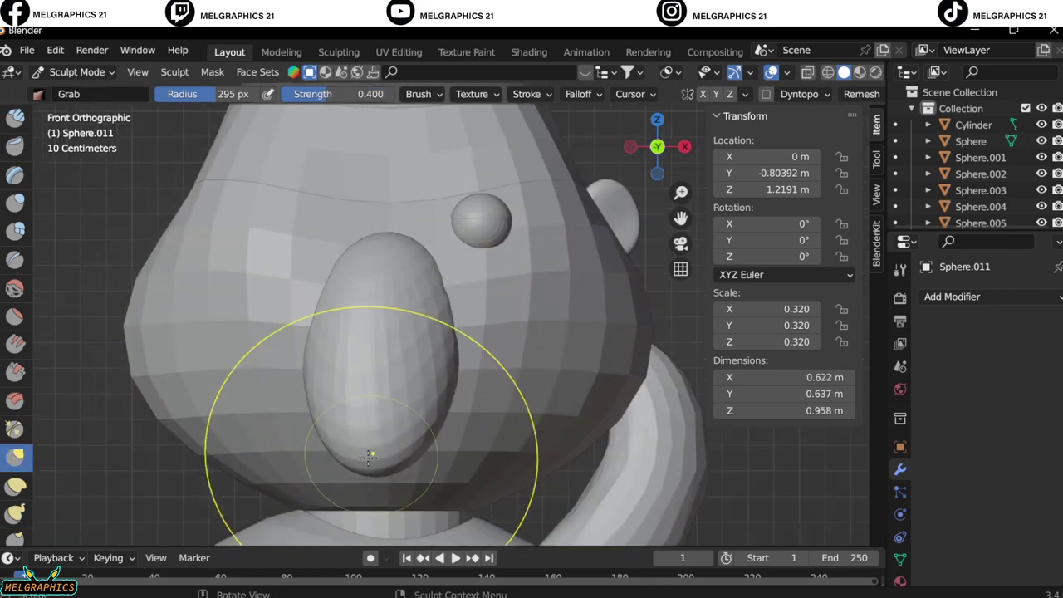
scroll(318, 349, down, 3)
key(KP_3)
scroll(247, 378, up, 4)
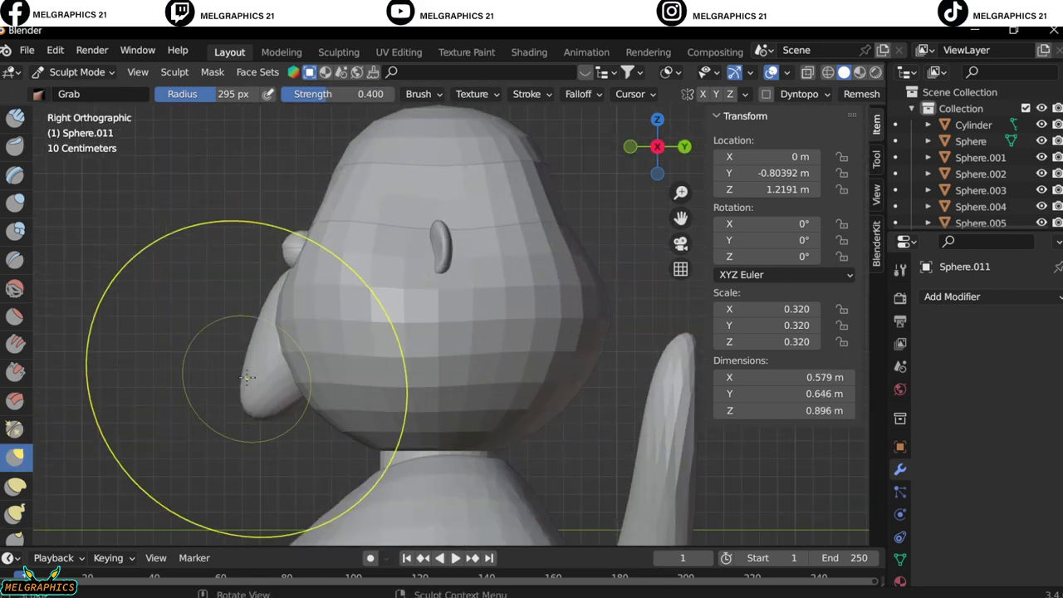
Step: Undo the last snout stroke and reduce the sculpt brush radius
key(ctrl+z)
key(ctrl+shift+z)
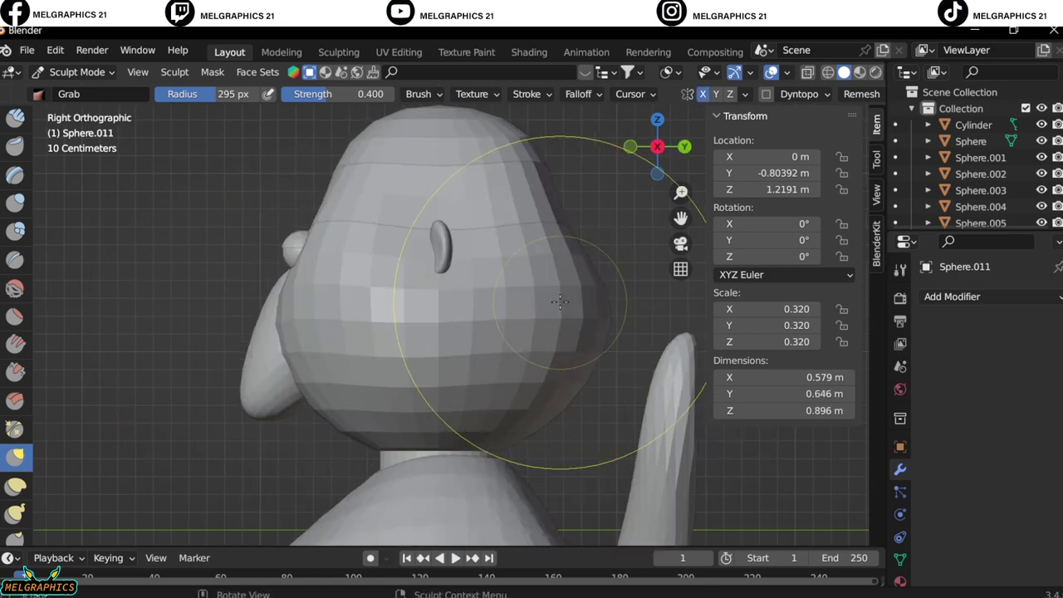
key(KP_1)
scroll(265, 355, down, 3)
scroll(570, 332, up, 3)
key(ctrl+z)
scroll(450, 356, down, 3)
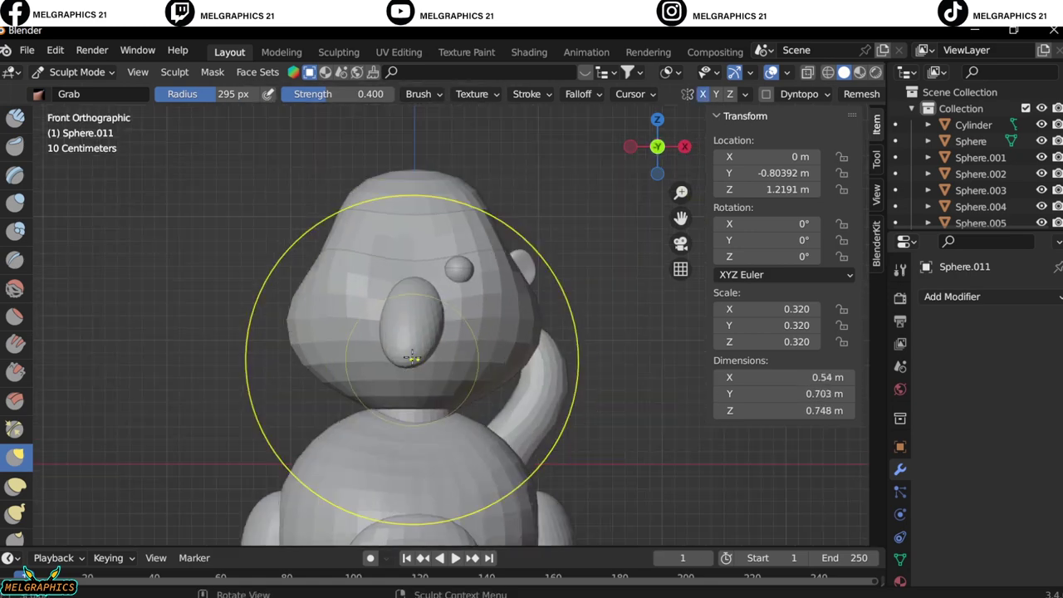
scroll(387, 330, up, 3)
key(f)
click(410, 438)
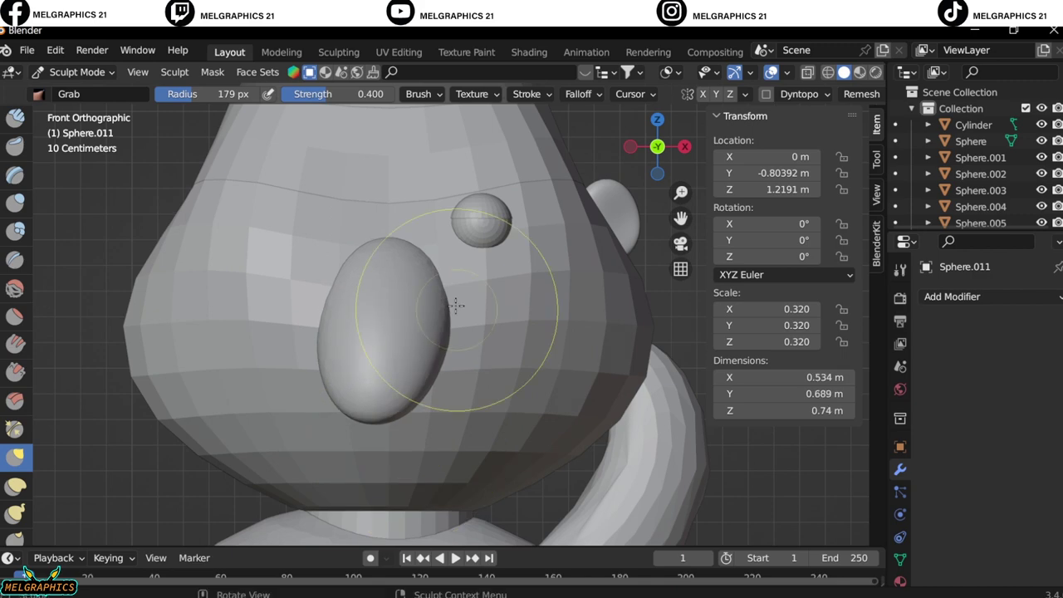
Step: Return to Object Mode and add Solidify modifiers to the cap's lower band and top
click(77, 71)
click(79, 28)
click(398, 191)
click(952, 296)
click(730, 532)
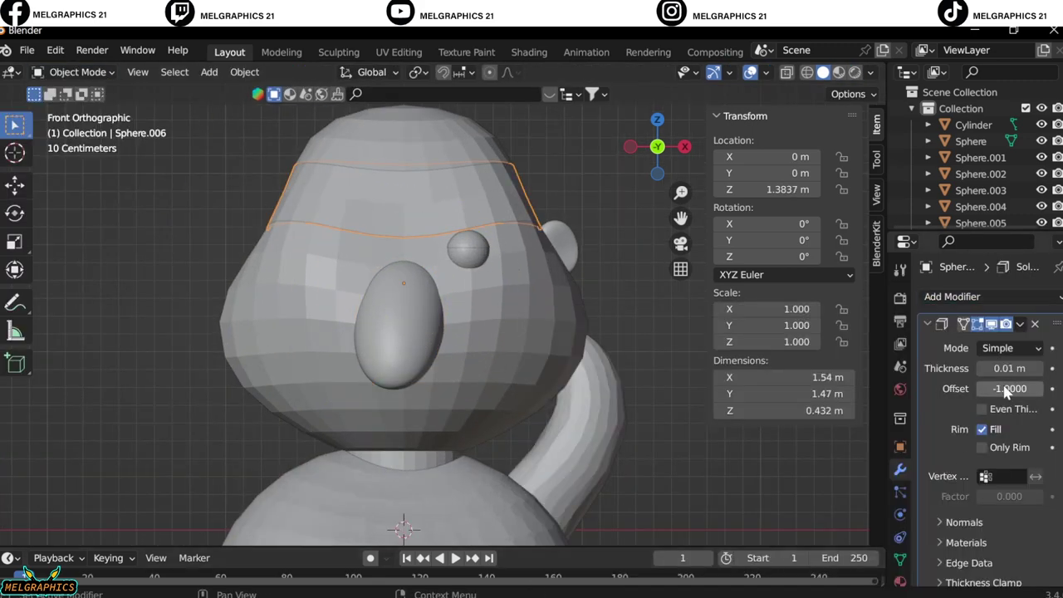
click(407, 133)
click(952, 296)
click(730, 531)
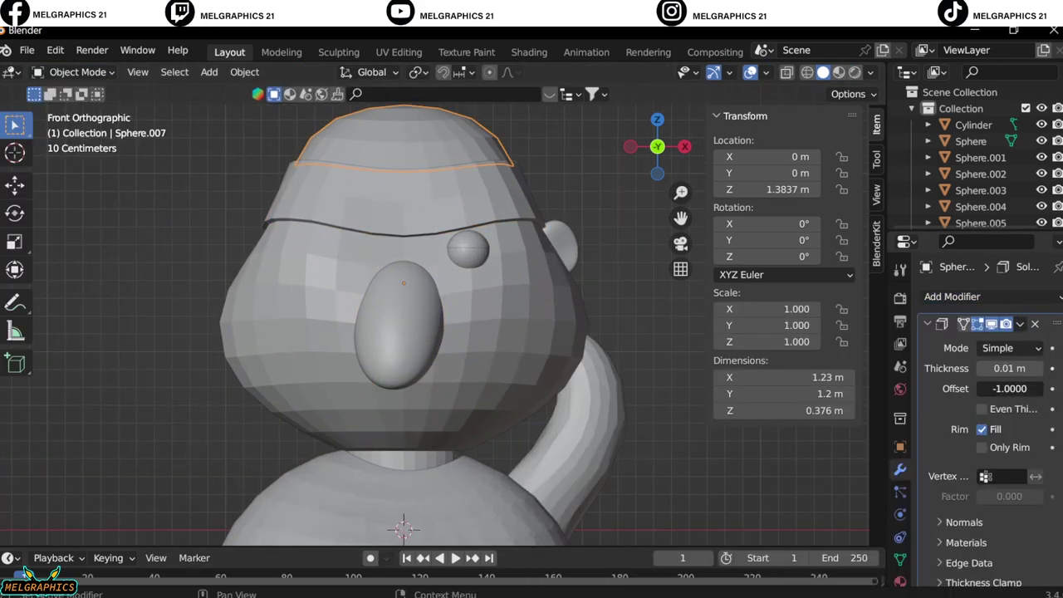
Step: Add a small UV sphere and position it on top of the head beside the cap
click(459, 230)
scroll(459, 230, up, 3)
key(shift+a)
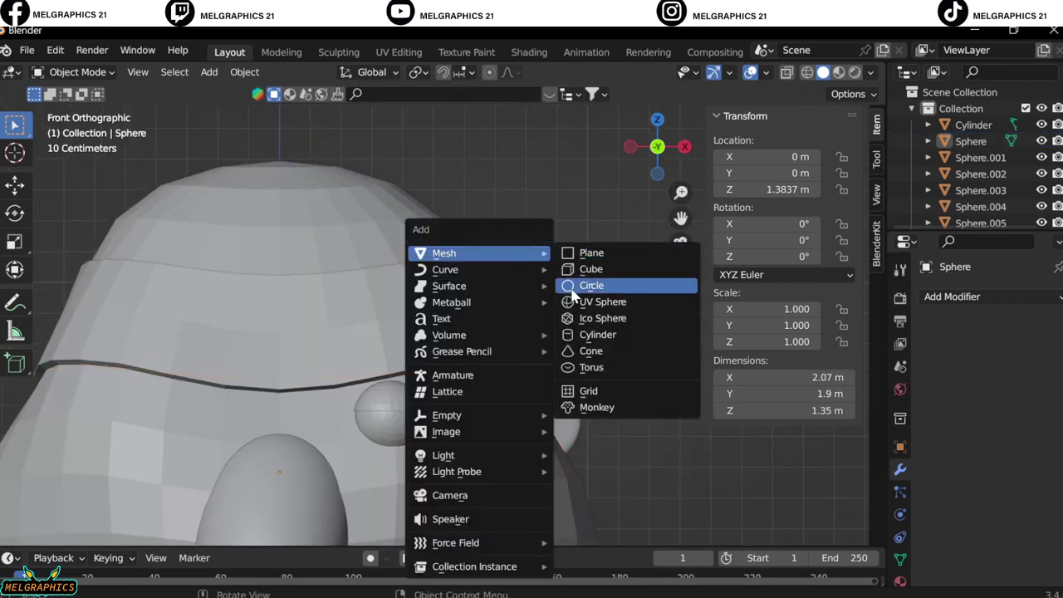
click(617, 429)
scroll(432, 360, down, 3)
key(g)
key(z)
click(463, 117)
key(s)
key(g)
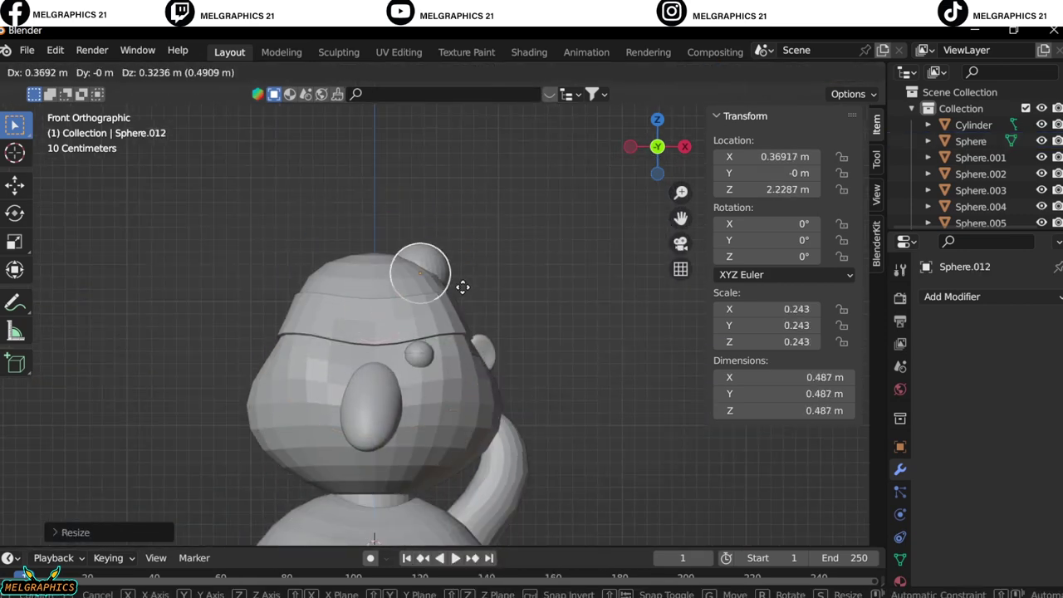
click(461, 321)
middle_drag(461, 322, 434, 213)
Step: In Sculpt Mode, stretch the sphere upward into an ear shape with the Grab brush
key(ctrl+Tab)
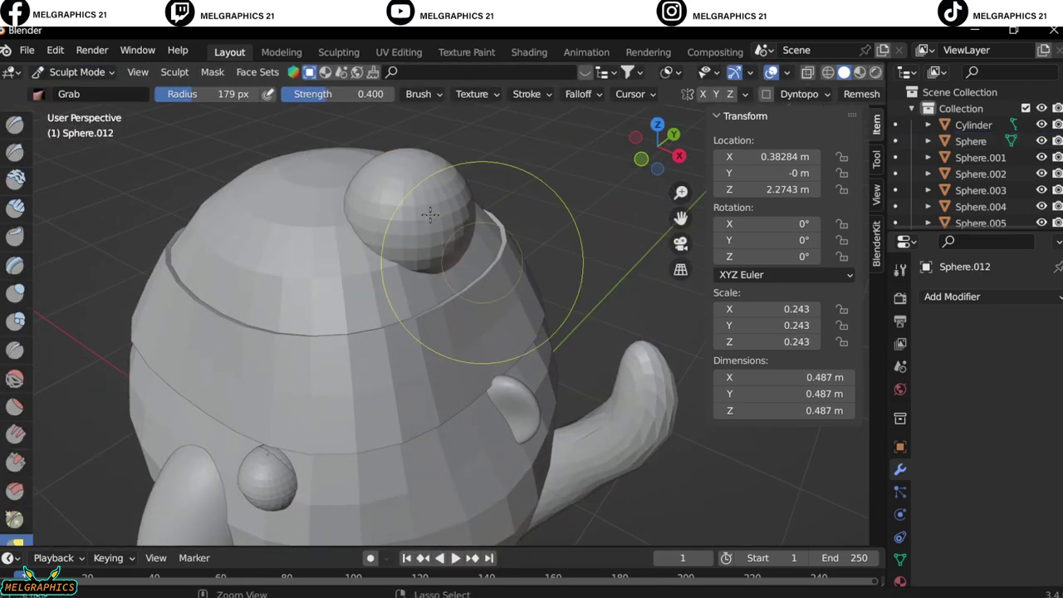
click(15, 512)
key(KP_1)
scroll(431, 288, up, 2)
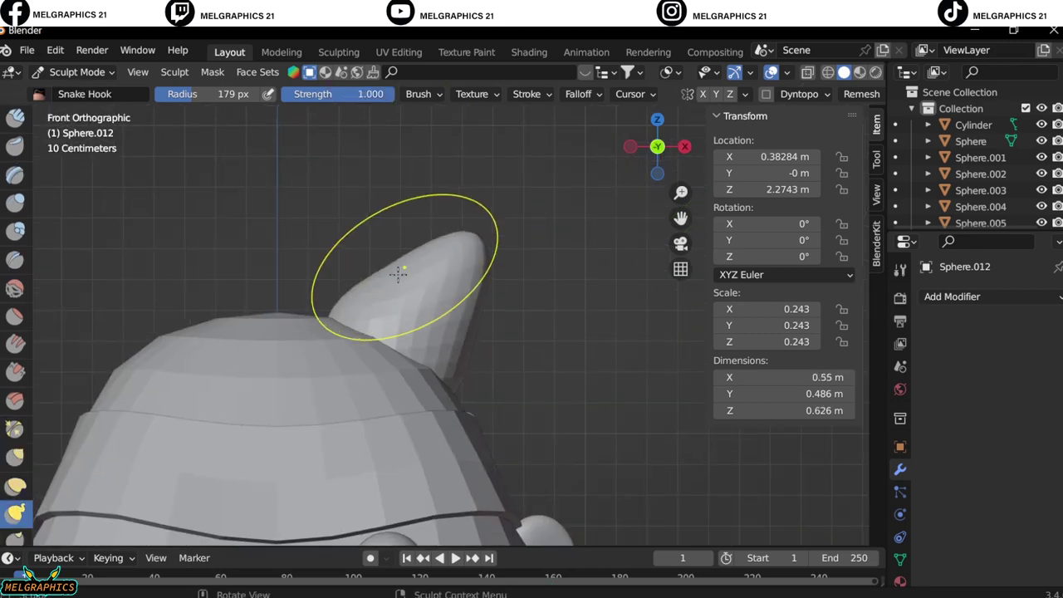
key(ctrl+z)
click(15, 484)
drag(451, 200, 444, 149)
key(KP_3)
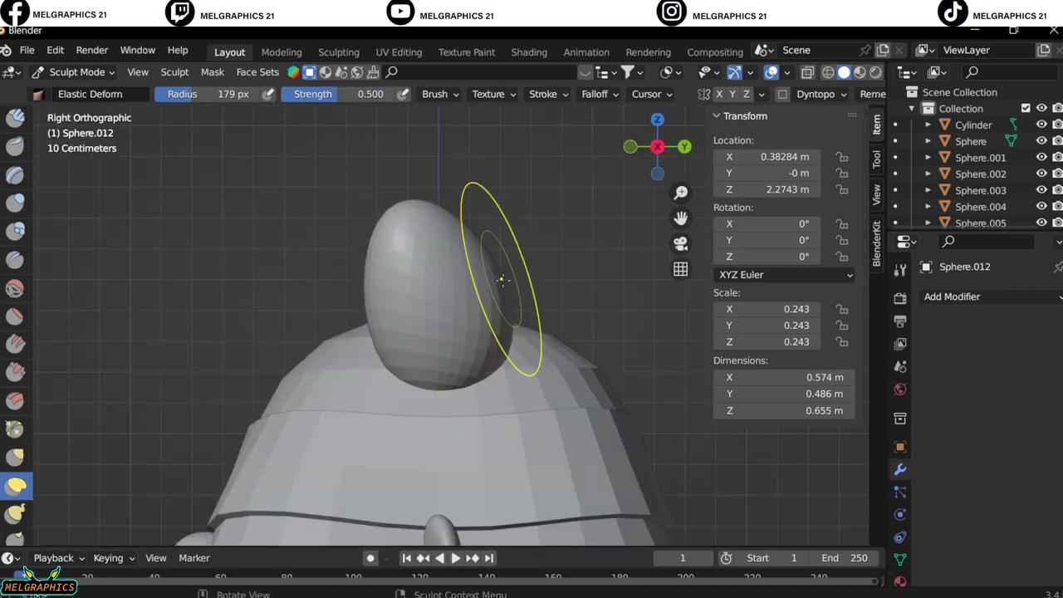
middle_drag(503, 280, 438, 261)
Step: Carve and deepen a hollow on the ear's inner face with the Draw Sharp brush
click(15, 152)
scroll(391, 216, up, 2)
key(KP_1)
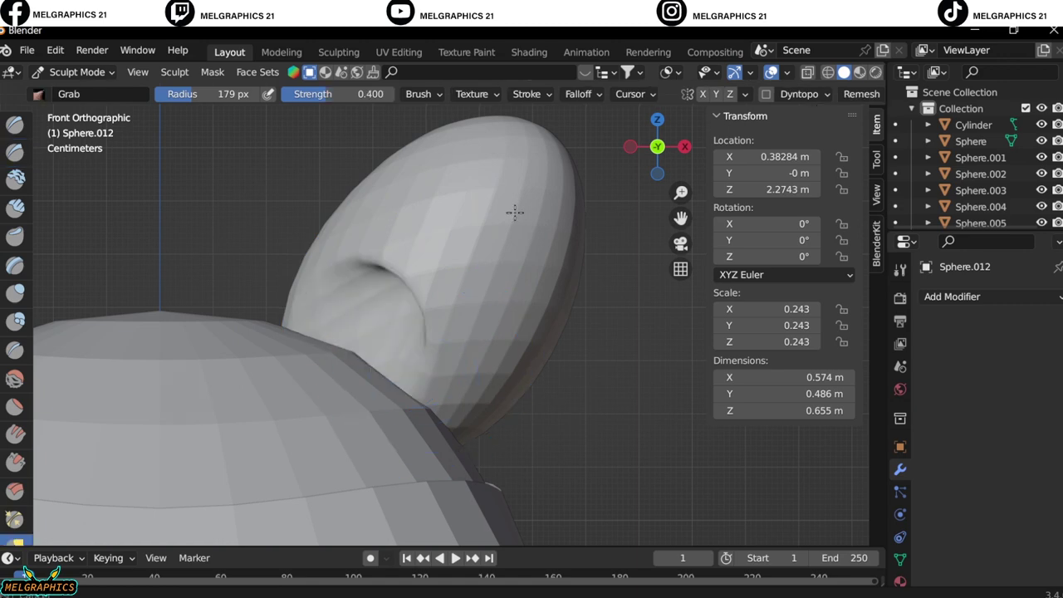
middle_drag(514, 212, 481, 265)
scroll(471, 277, up, 2)
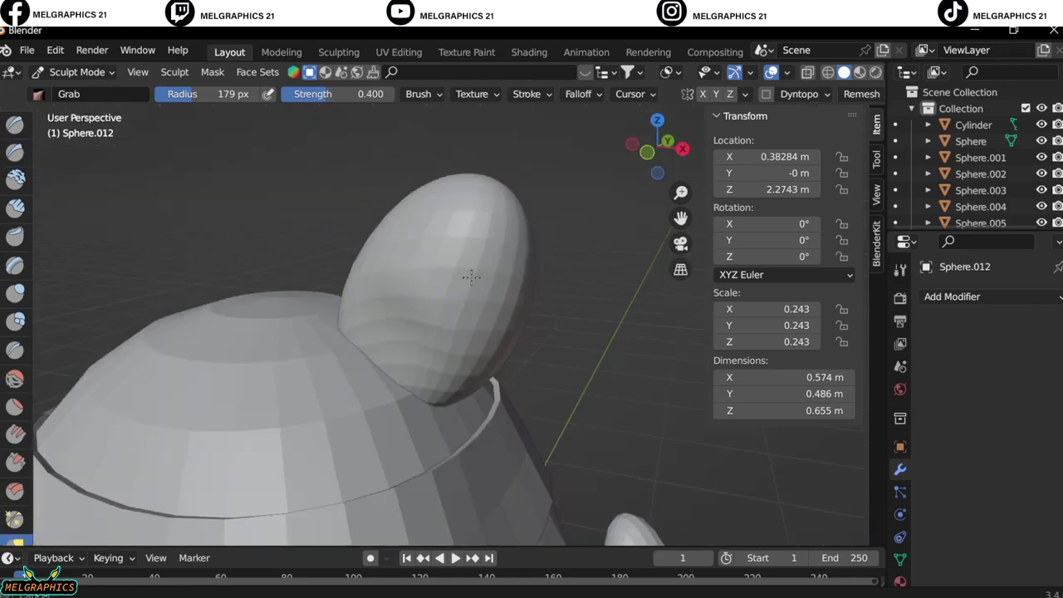
click(15, 152)
mouse_move(431, 249)
mouse_down()
mouse_move(391, 280)
mouse_move(368, 339)
mouse_move(384, 346)
mouse_up()
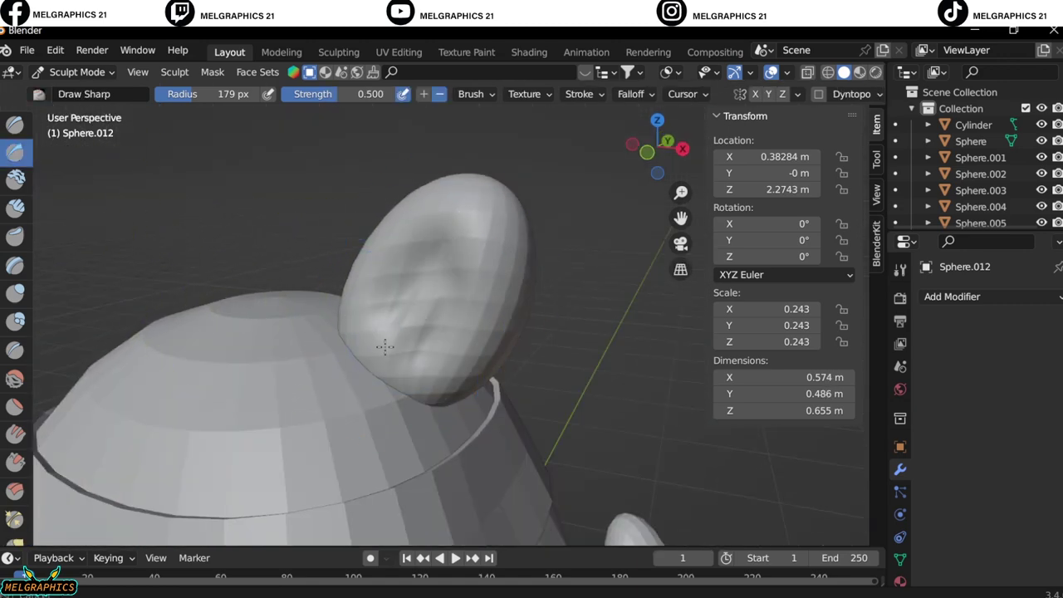
middle_drag(384, 346, 432, 265)
drag(431, 266, 410, 358)
mouse_move(456, 241)
mouse_down()
mouse_move(458, 308)
mouse_move(405, 270)
mouse_up()
Step: Reshape the ear's outline and nudge its tip into a curved point
drag(482, 217, 498, 274)
key(KP_3)
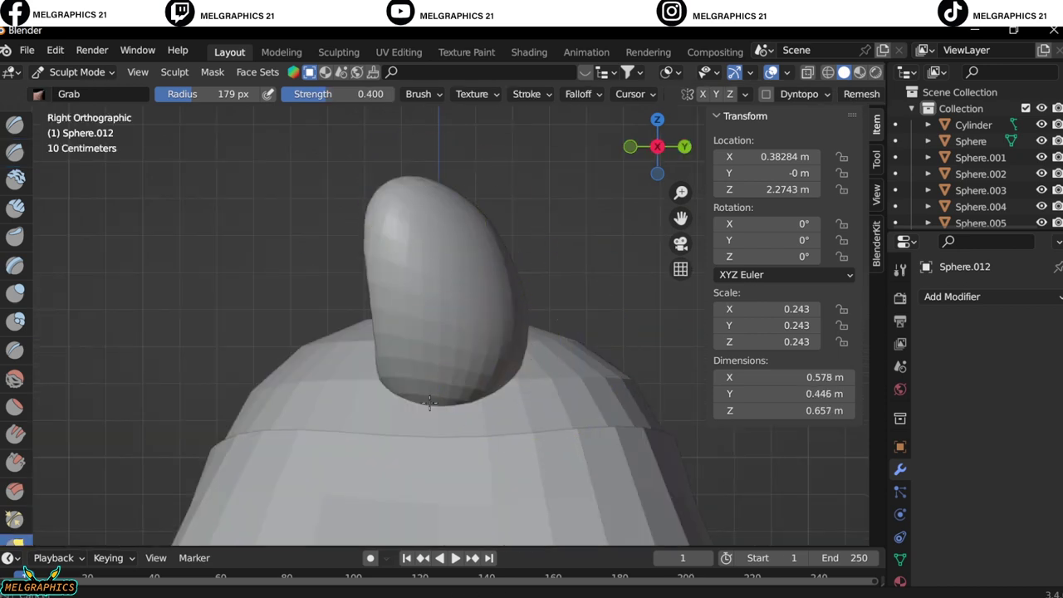
middle_drag(455, 218, 671, 493)
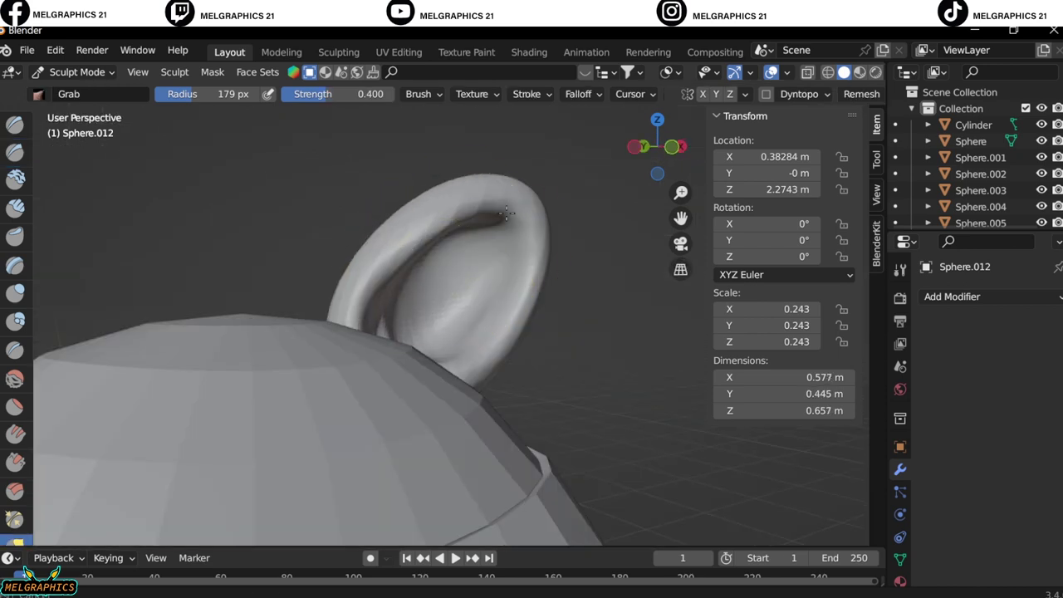
drag(505, 214, 498, 224)
middle_drag(498, 224, 525, 366)
key(KP_1)
Step: Add a Mirror modifier to the ear using the head as the mirror object
click(77, 72)
click(74, 93)
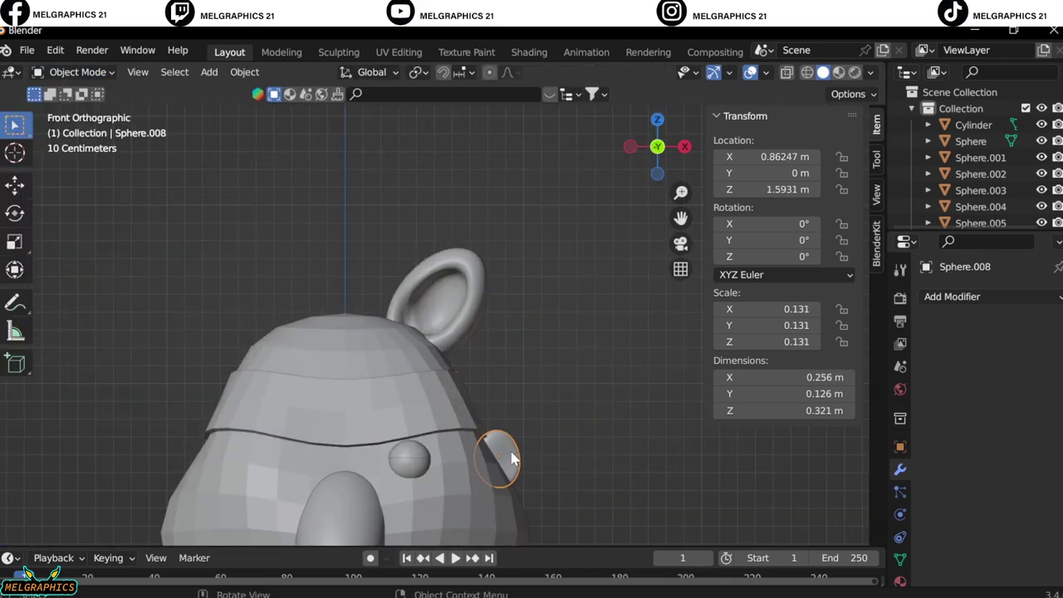
click(457, 291)
click(951, 296)
click(1028, 438)
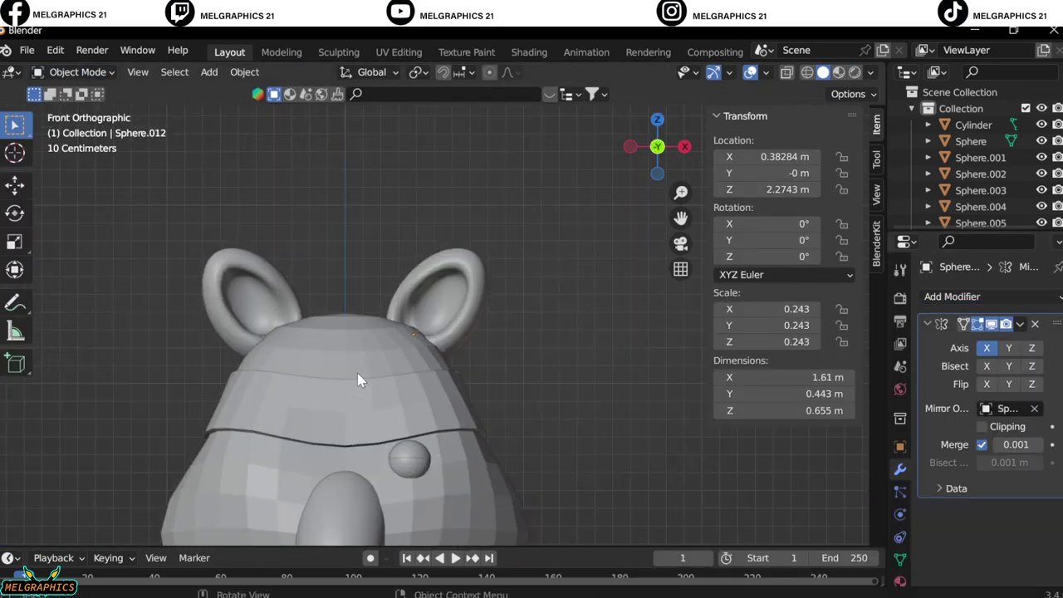
scroll(360, 379, up, 2)
Step: Add Mirror modifiers to the eye pieces and apply the mirror permanently
click(404, 490)
click(951, 296)
click(785, 486)
click(403, 489)
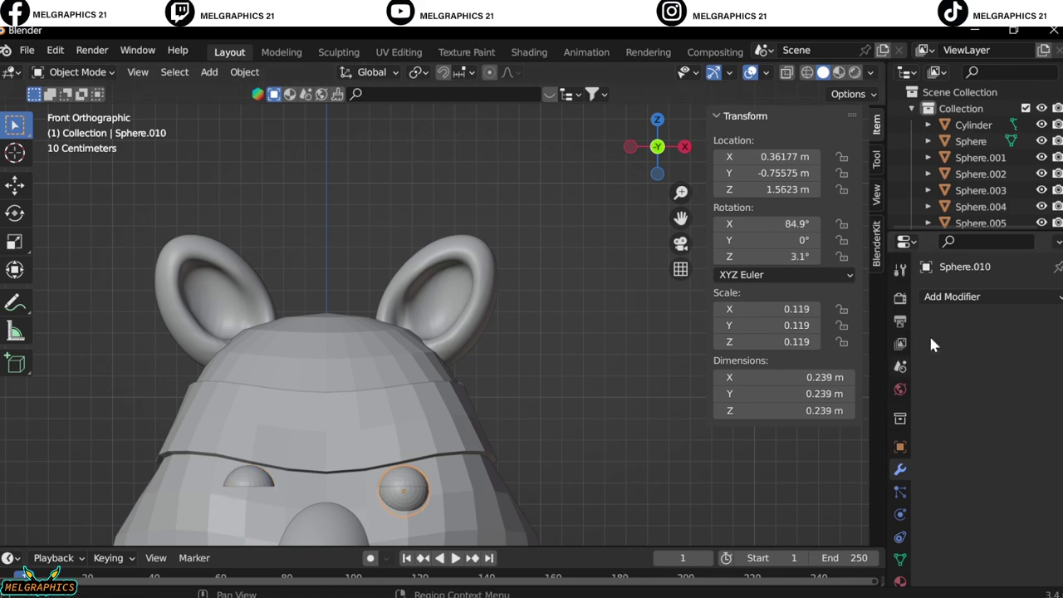
click(952, 296)
click(747, 487)
click(1020, 324)
click(941, 342)
scroll(368, 374, down, 2)
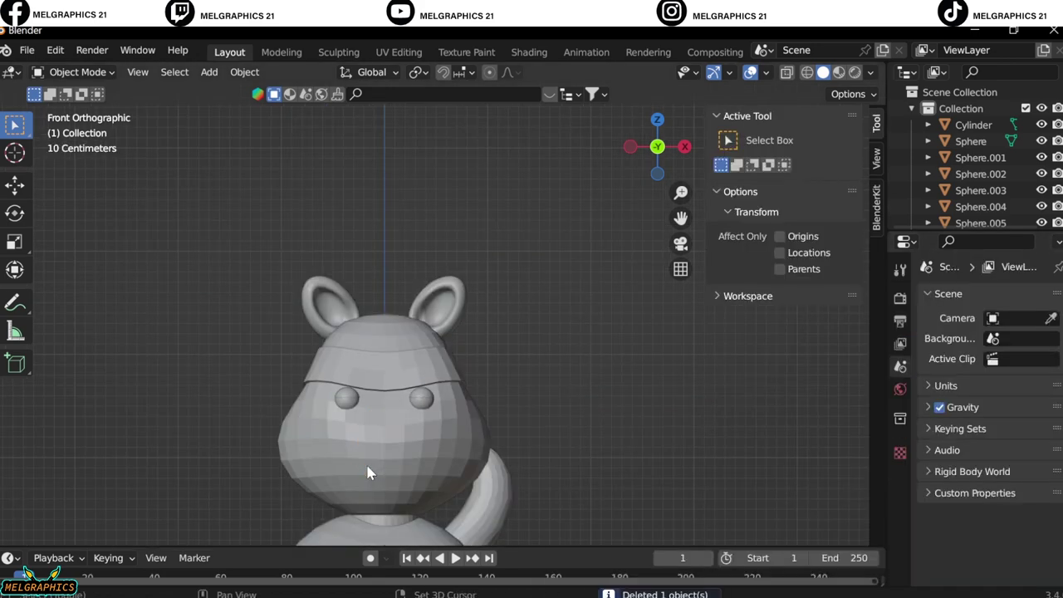
Step: Add a sphere scaled to 0.370 and place it in front of the face as the nose
key(shift+a)
key(s)
key(g)
key(z)
click(460, 401)
key(KP_3)
key(g)
key(y)
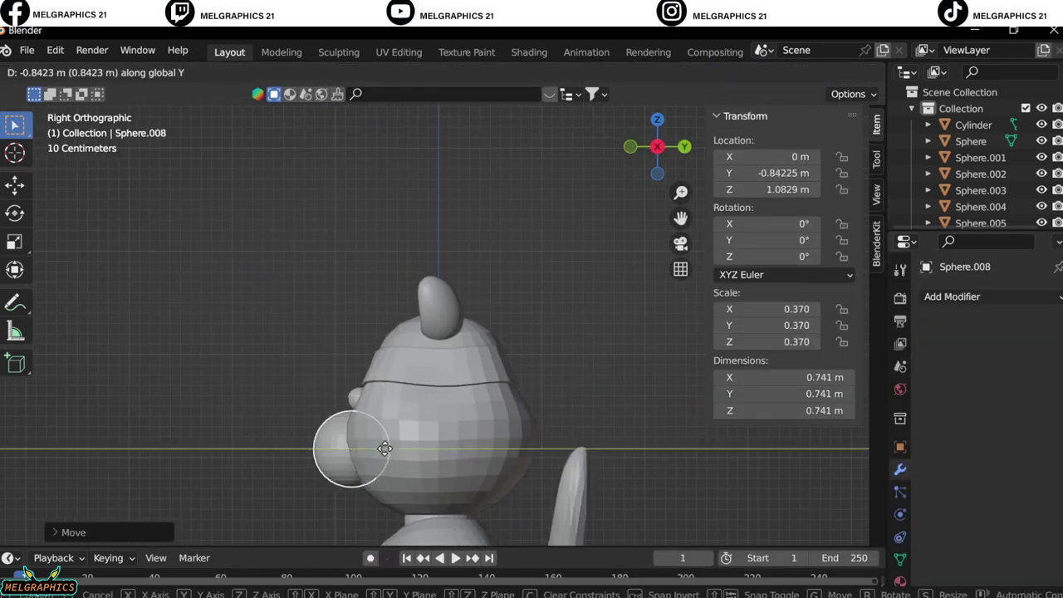
click(379, 444)
Step: Flatten the nose along Y and tilt it -14.5° around the X axis
key(s)
key(y)
key(r)
key(x)
click(556, 403)
key(KP_1)
scroll(525, 348, down, 3)
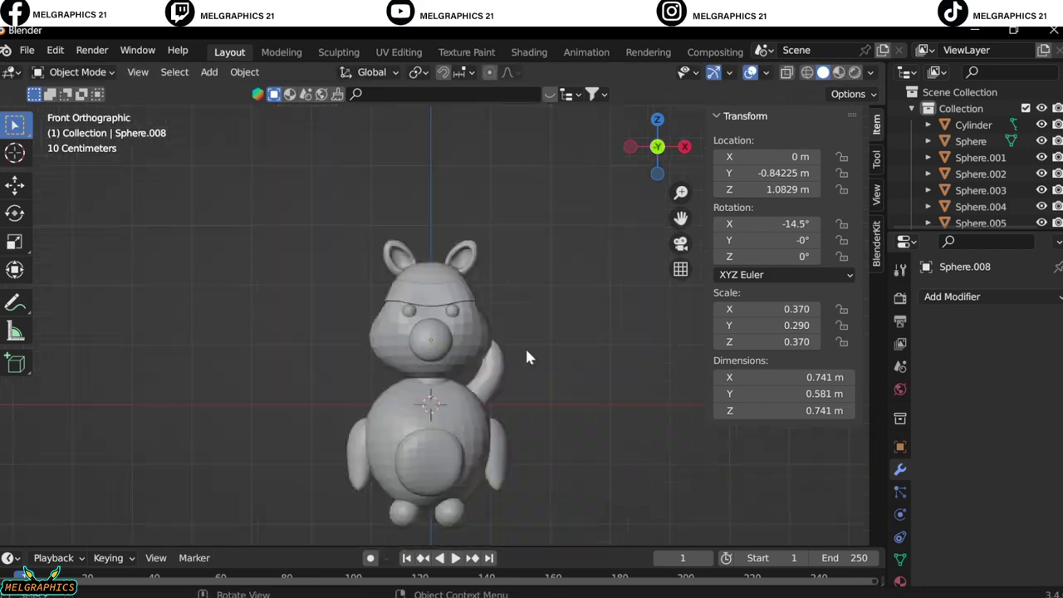
scroll(648, 249, up, 3)
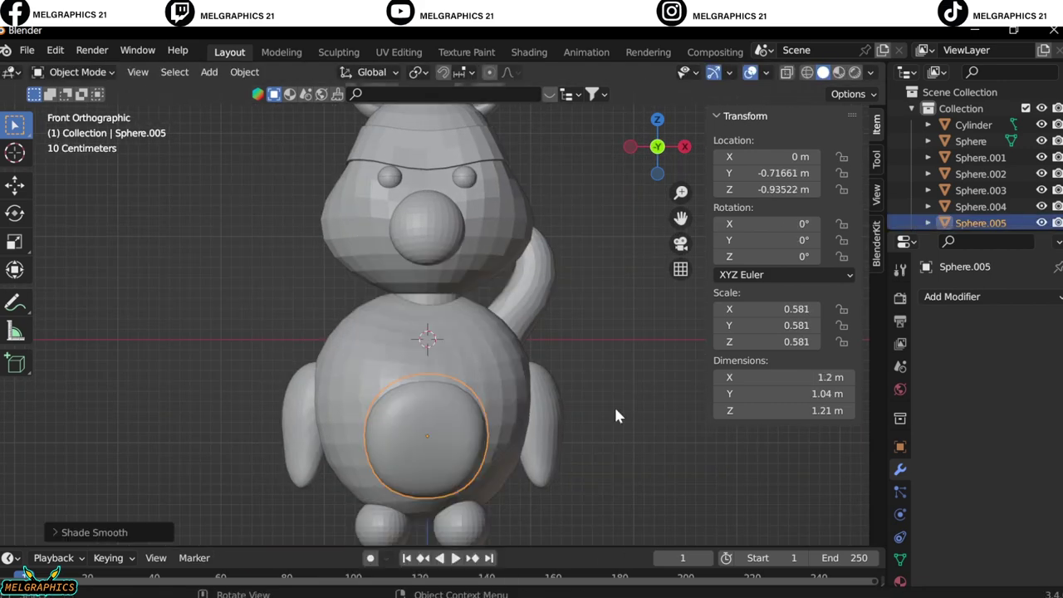
Step: Apply Shade Smooth to the cat's body
click(407, 281)
click(465, 249)
click(415, 374)
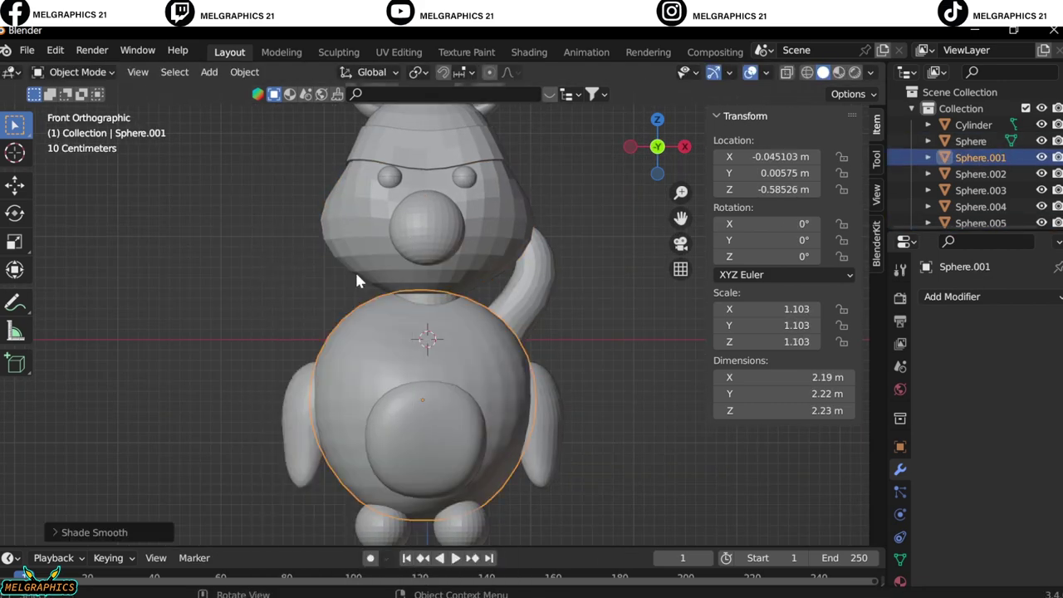
key(ctrl+Tab)
middle_drag(465, 385, 469, 395)
key(KP_1)
key(ctrl+Tab)
right_click(472, 432)
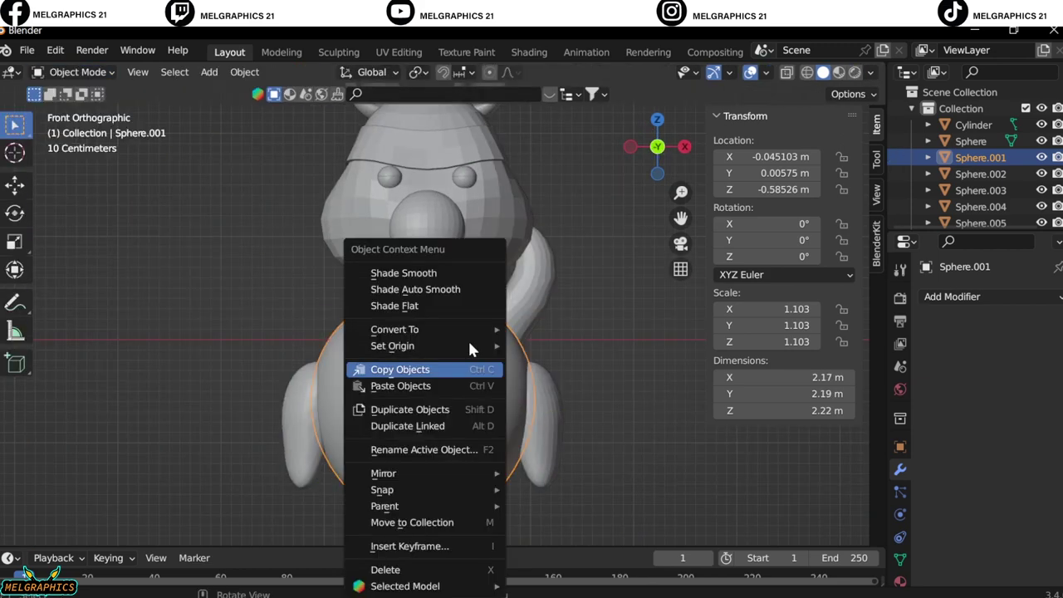
click(435, 411)
Step: Smooth-shade both arms, setting the sculpt brush radius to 113 px along the way
click(549, 438)
right_click(502, 436)
click(474, 435)
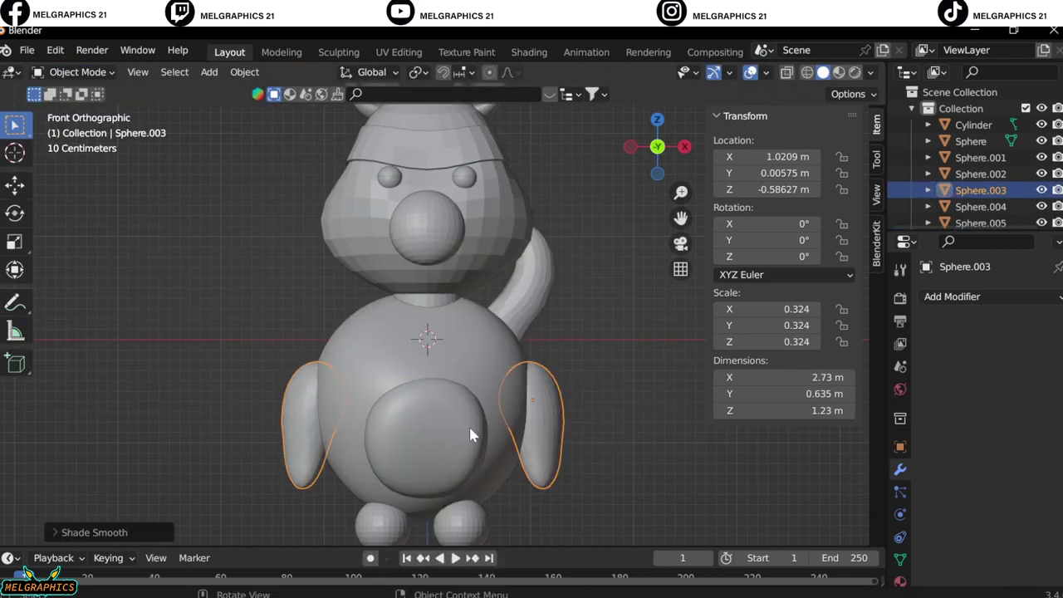
key(ctrl+Tab)
middle_drag(521, 379, 455, 431)
key(f)
click(597, 332)
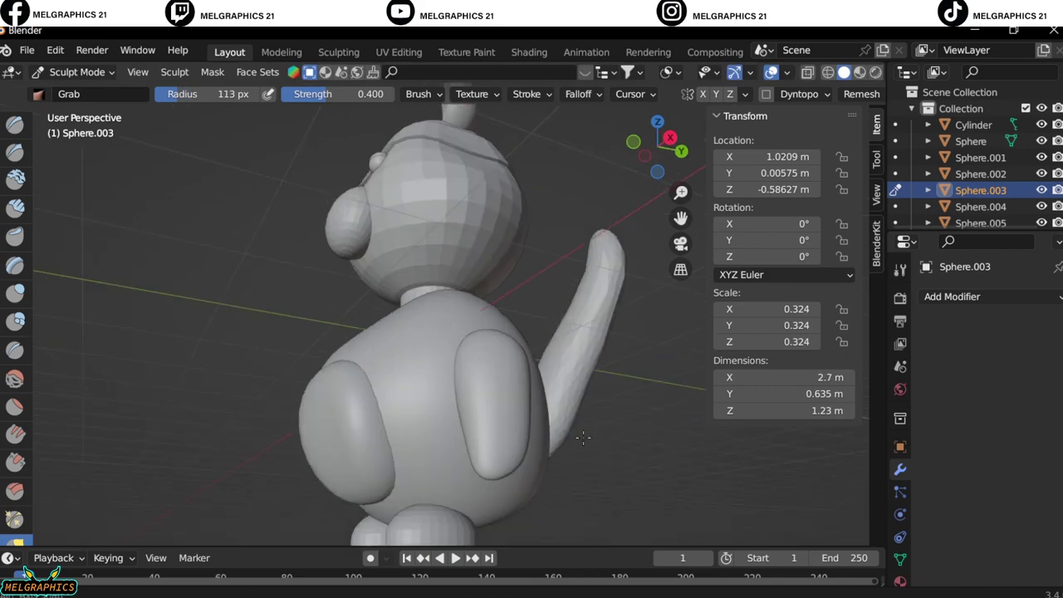
middle_drag(598, 332, 498, 374)
key(KP_1)
key(ctrl+Tab)
Step: Apply Shade Smooth to the belly and the tail
middle_drag(322, 394, 357, 415)
click(357, 415)
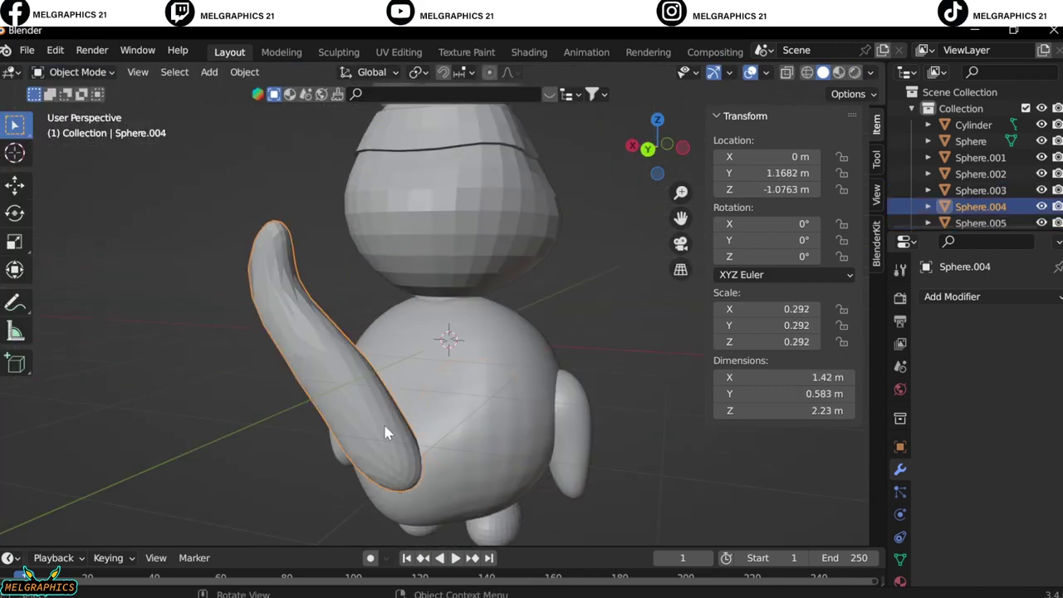
right_click(362, 431)
click(337, 432)
key(ctrl+Tab)
key(ctrl+Tab)
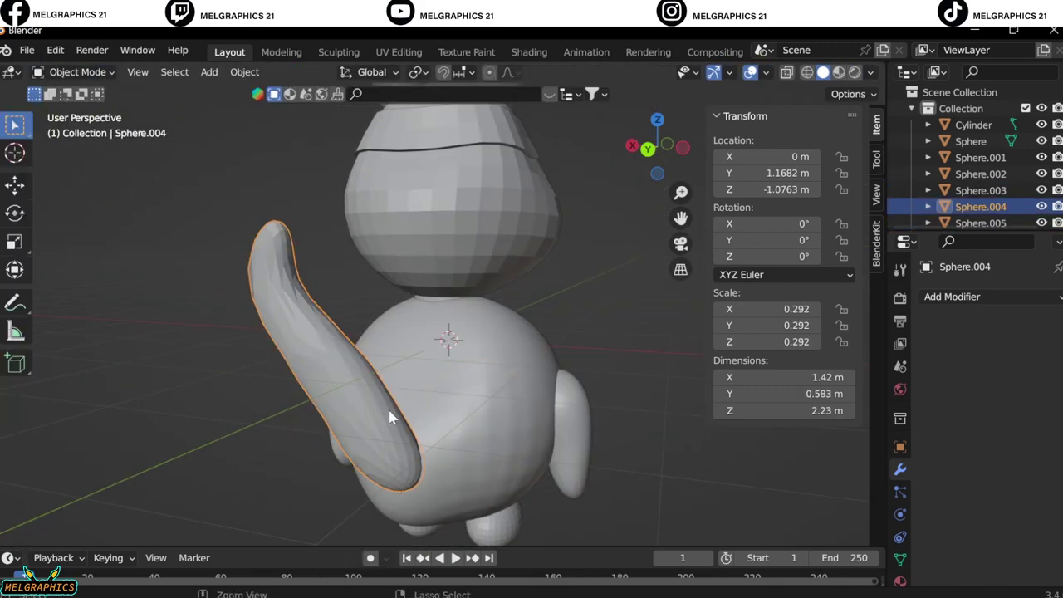
click(431, 427)
click(282, 274)
right_click(282, 274)
click(241, 204)
Step: Apply Shade Smooth to the hat and the nose
key(KP_1)
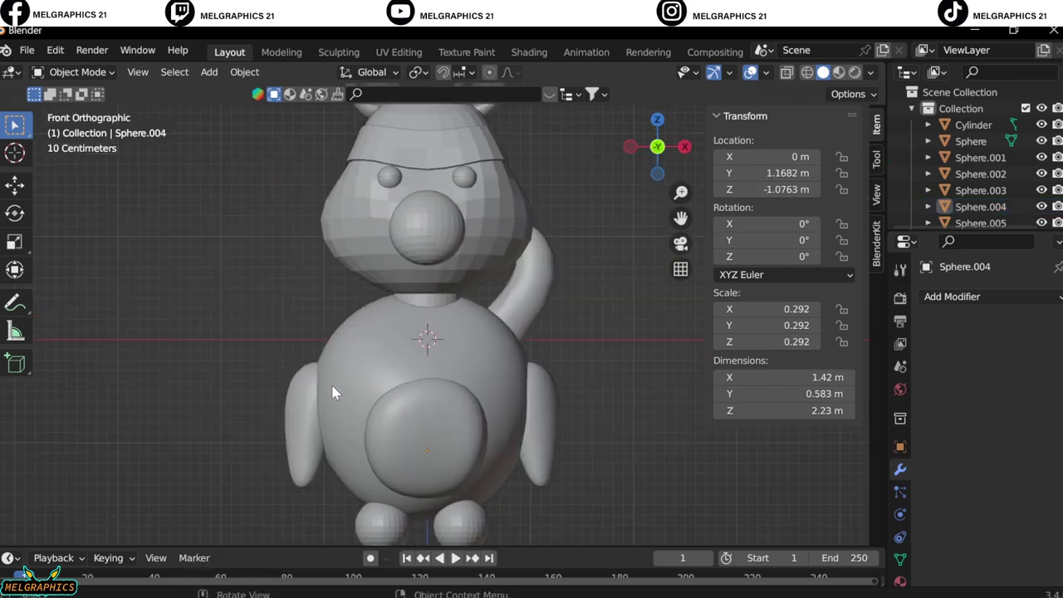
click(404, 273)
right_click(403, 273)
click(404, 274)
right_click(481, 250)
click(482, 274)
click(427, 286)
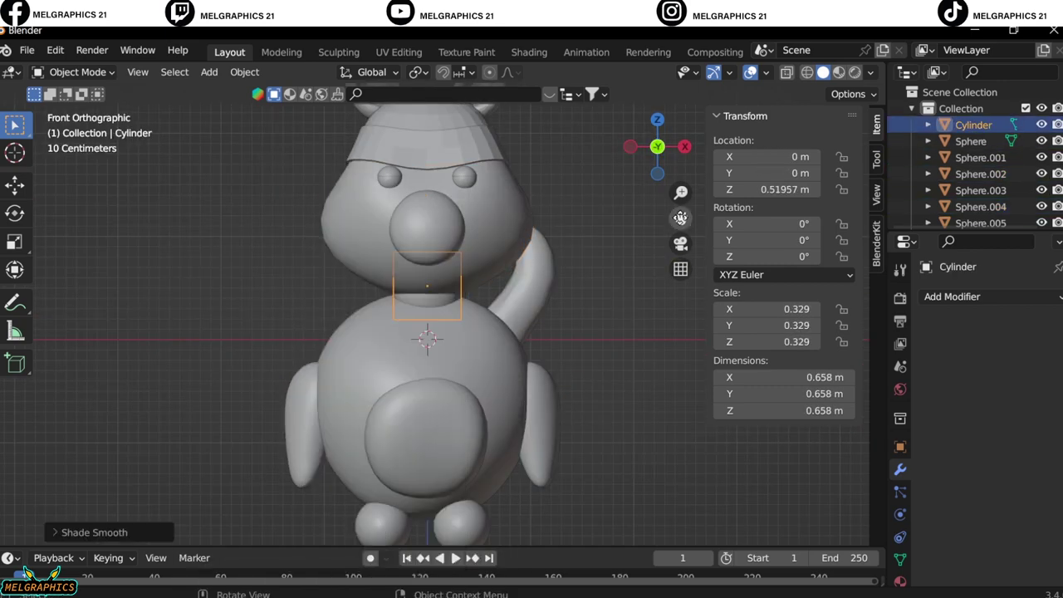
Step: Smooth-shade the neck cylinder, then select the head and mirrored ear to check
scroll(427, 287, down, 3)
click(382, 215)
right_click(382, 216)
click(382, 207)
click(390, 228)
click(449, 274)
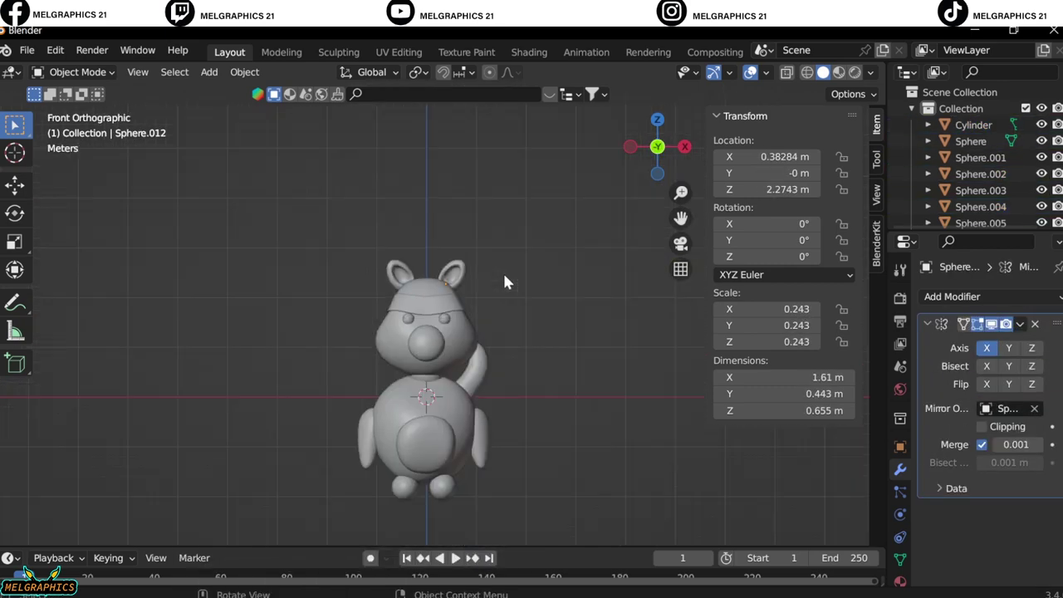
middle_drag(504, 282, 378, 396)
Step: Save the file under the new name day19.blend through File > Save As
key(KP_1)
click(27, 50)
click(37, 173)
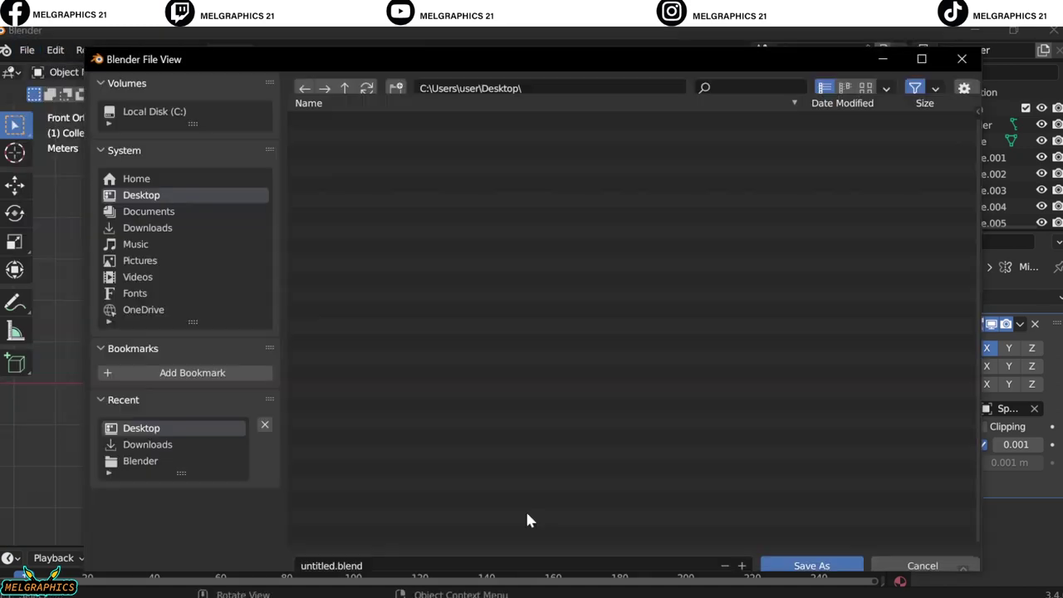
text(day19)
key(Return)
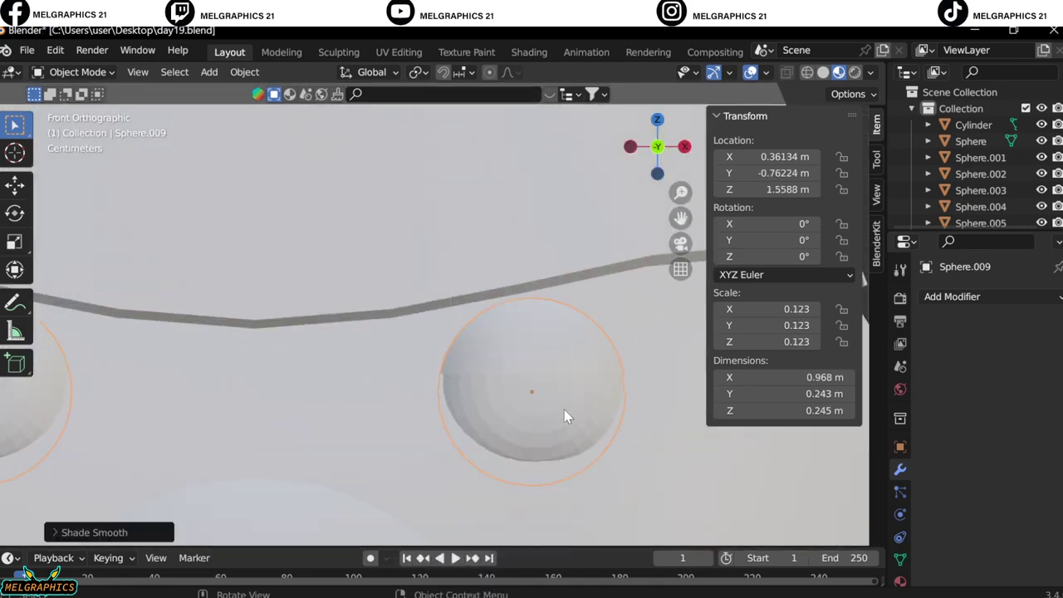
Step: Separate the selected eye faces into their own eyelid object
key(Tab)
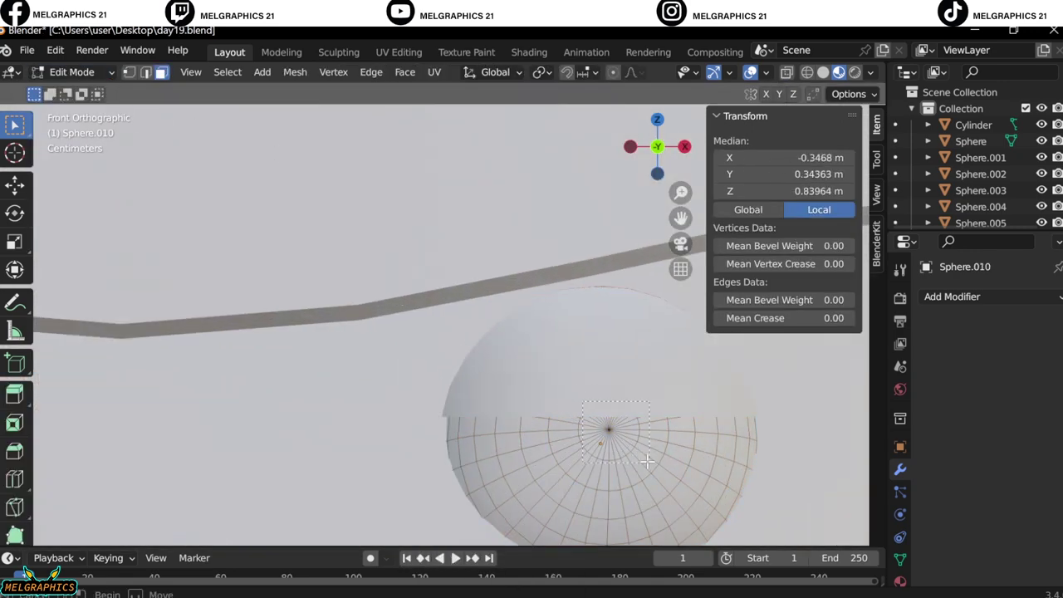
right_click(647, 422)
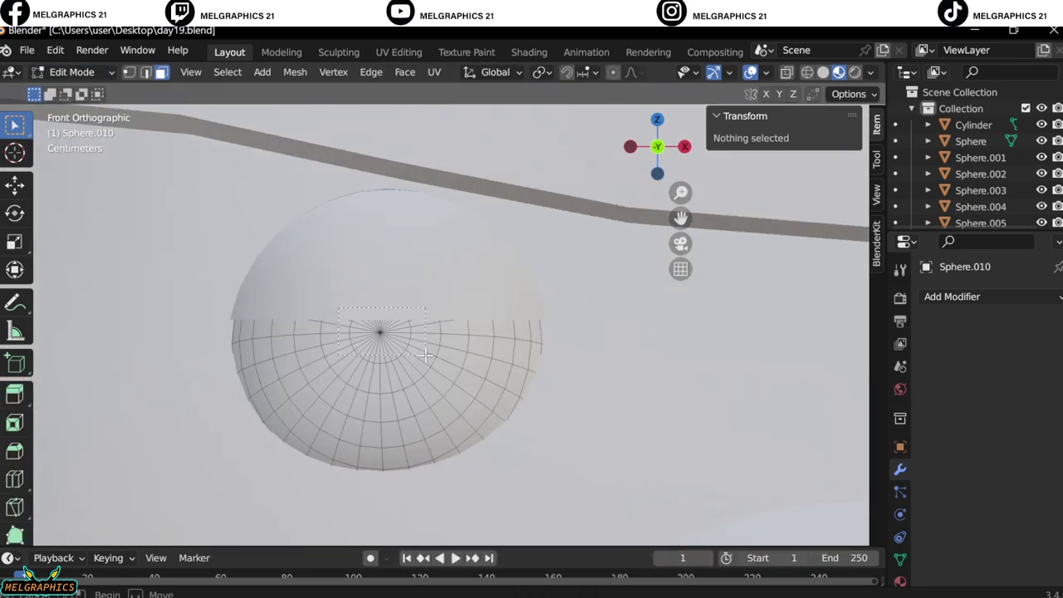
right_click(410, 465)
click(487, 552)
key(Tab)
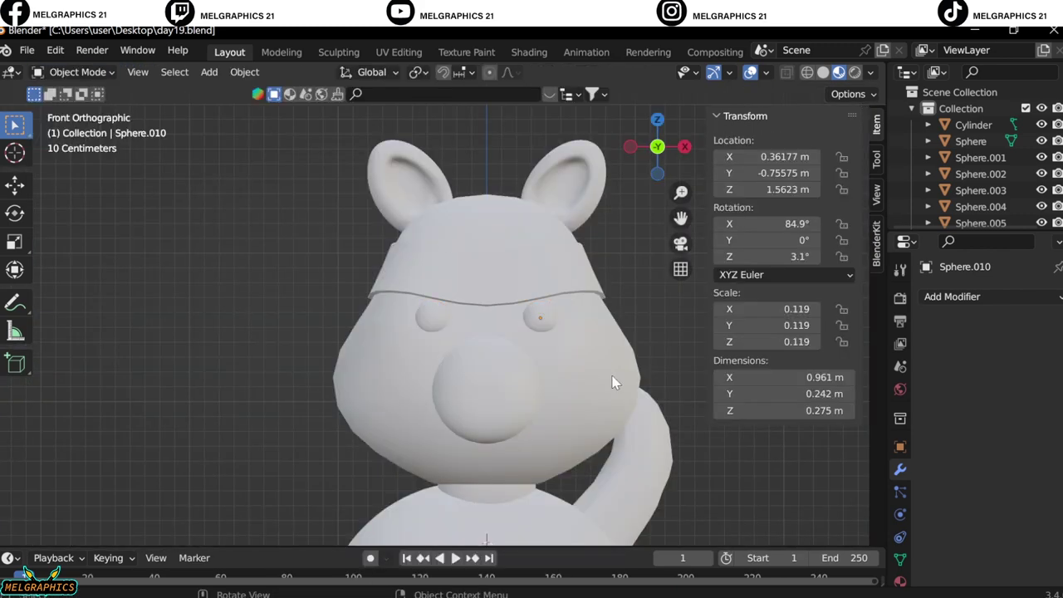
Step: Select the head sphere to prepare it for a material
click(591, 264)
right_click(593, 266)
click(543, 420)
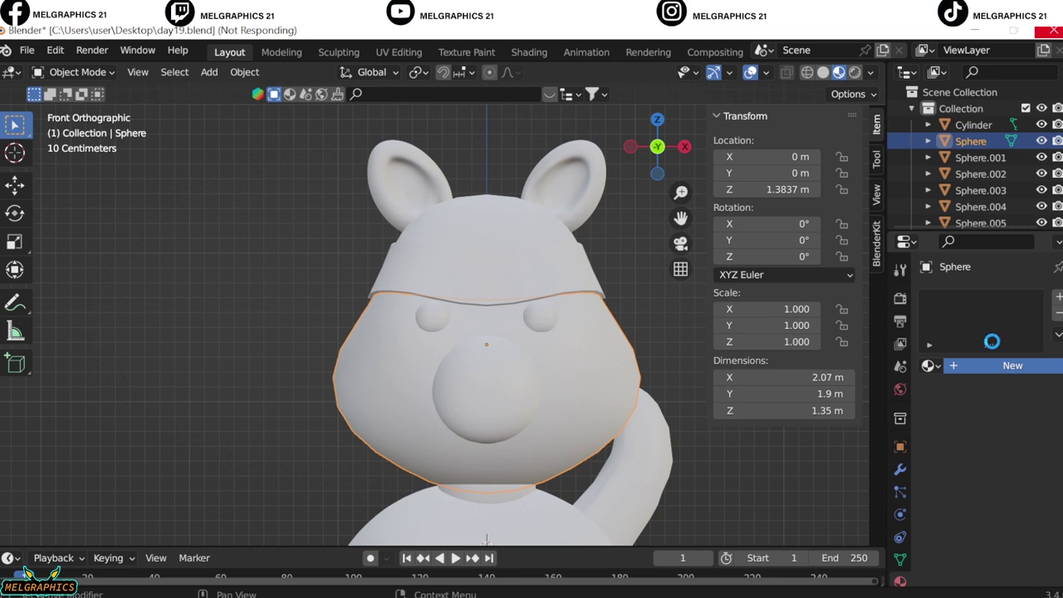
Step: Give the head a new material with a green base colour, hue 0.349
click(1017, 537)
click(928, 355)
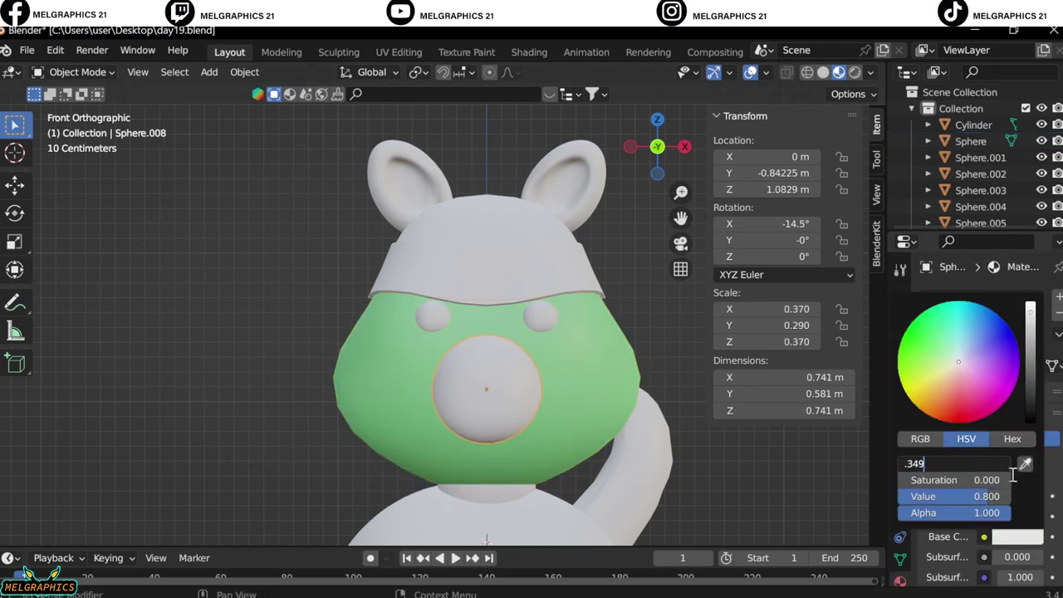
key(Return)
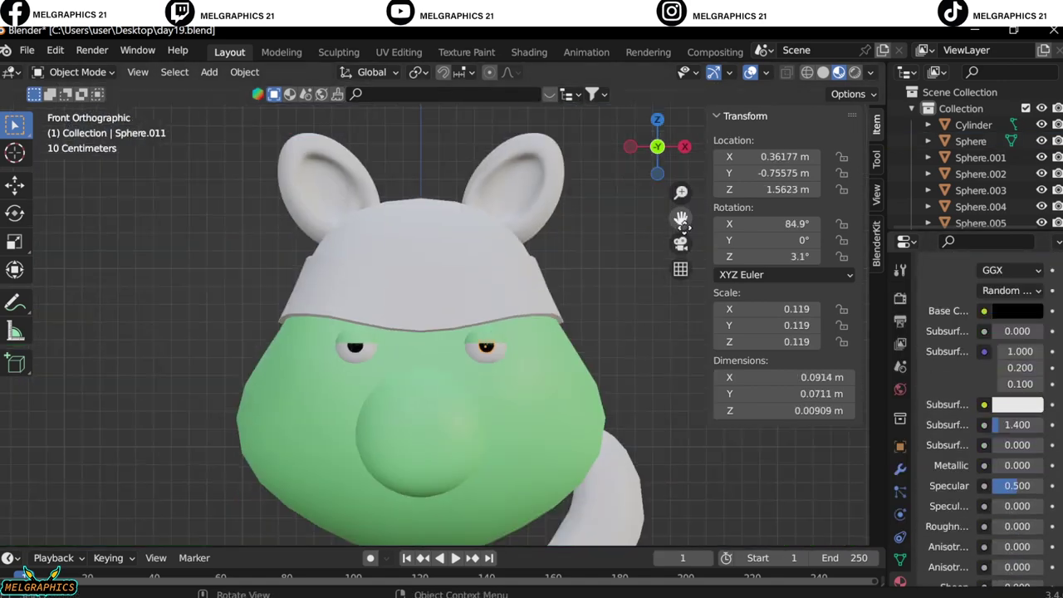
Step: Give the neck and body new materials with the green hue 0.349
key(Return)
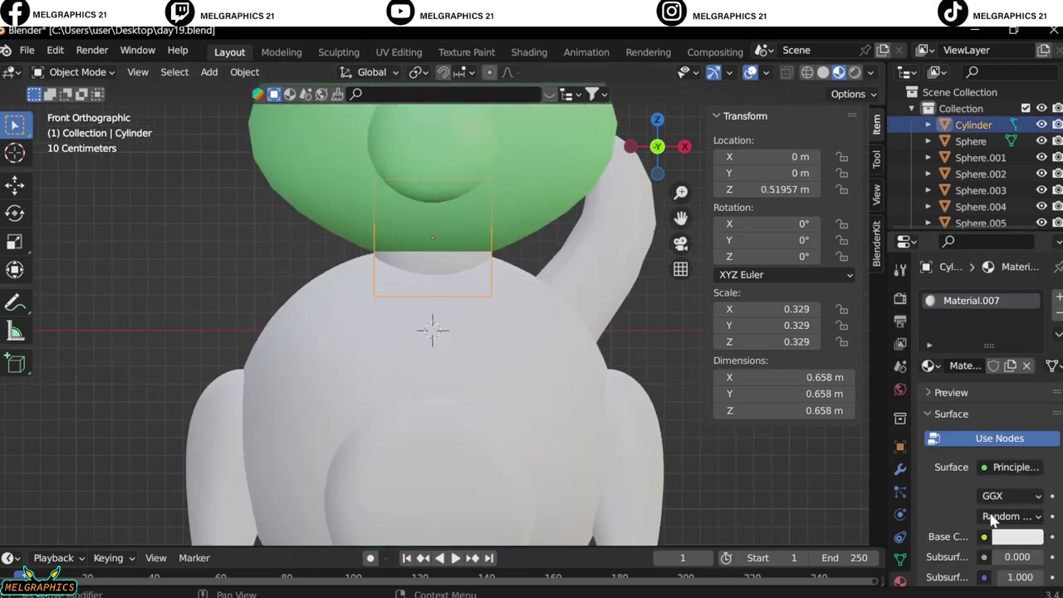
click(1014, 536)
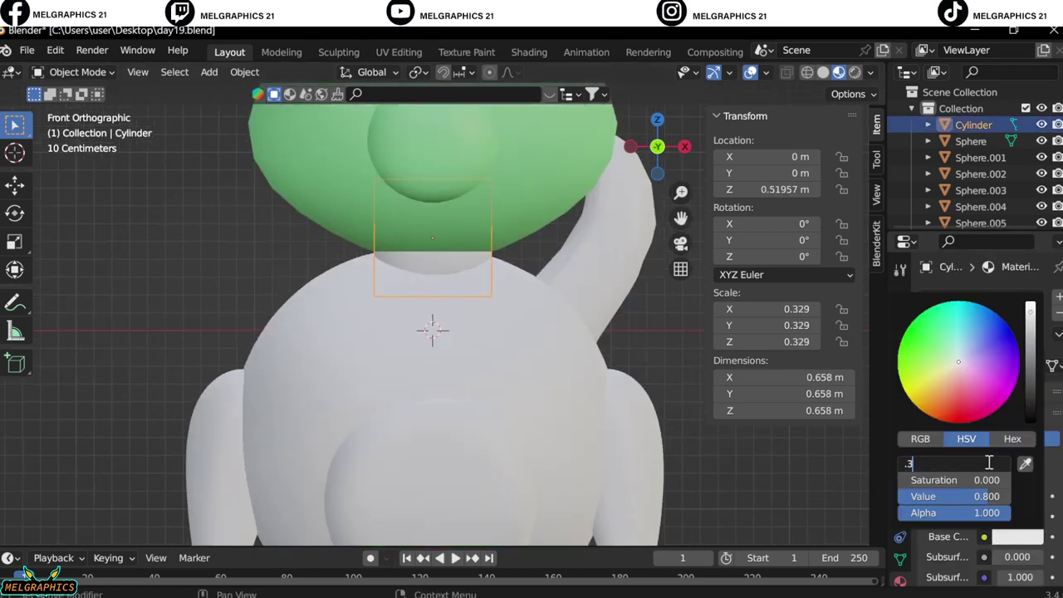
double_click(984, 479)
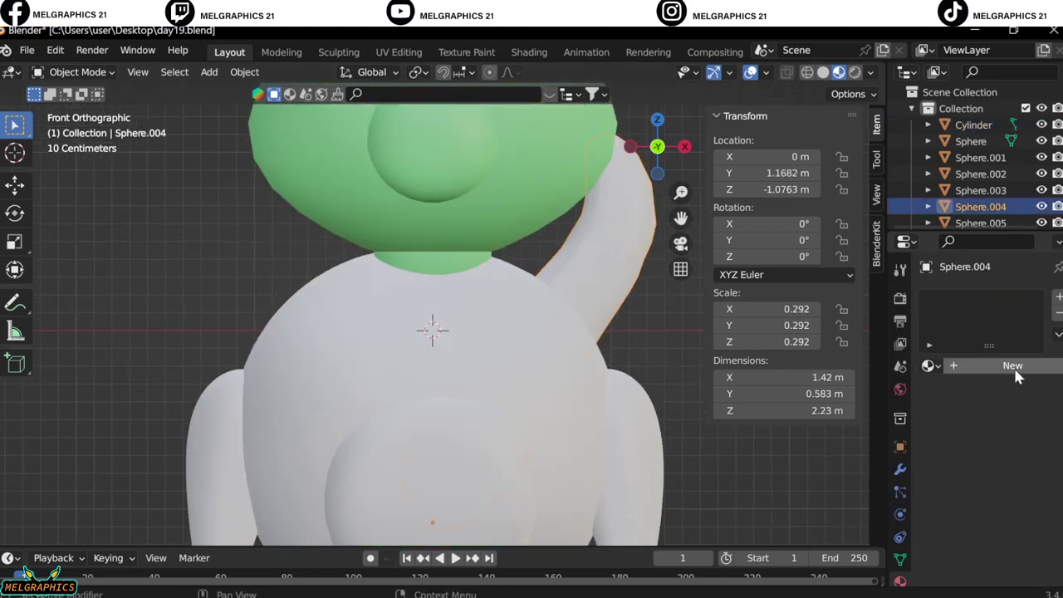
click(1012, 365)
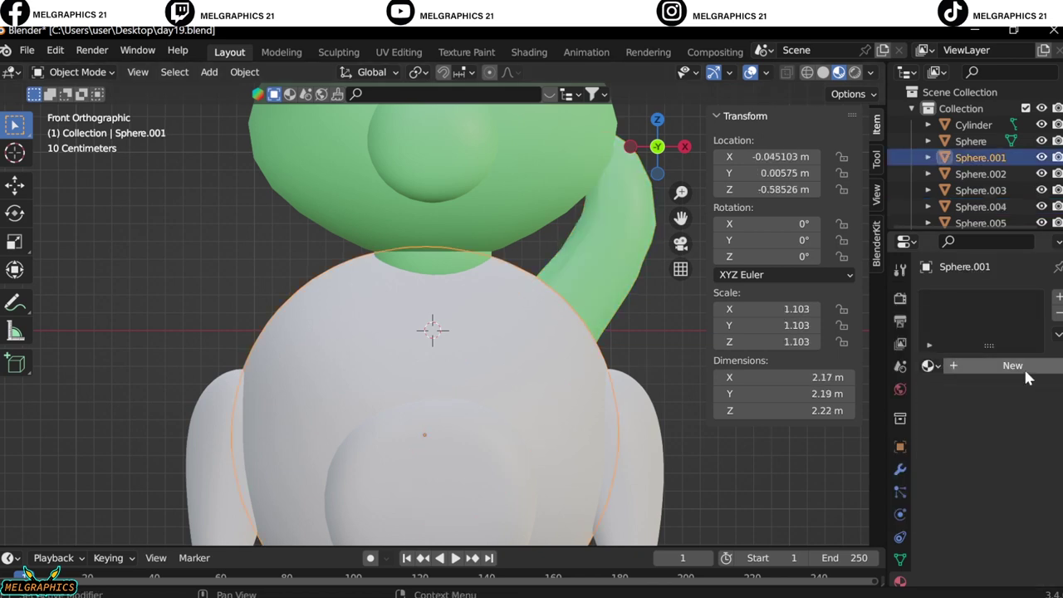
click(1013, 366)
click(1014, 536)
key(Return)
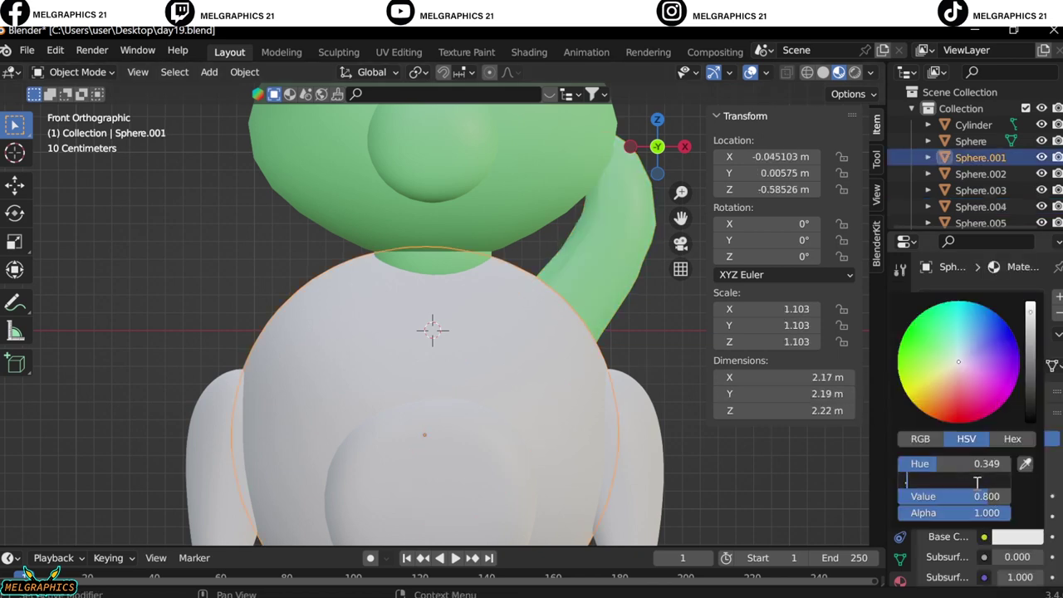
Step: Colour the arms and feet with the same green base colour
click(643, 407)
click(1015, 537)
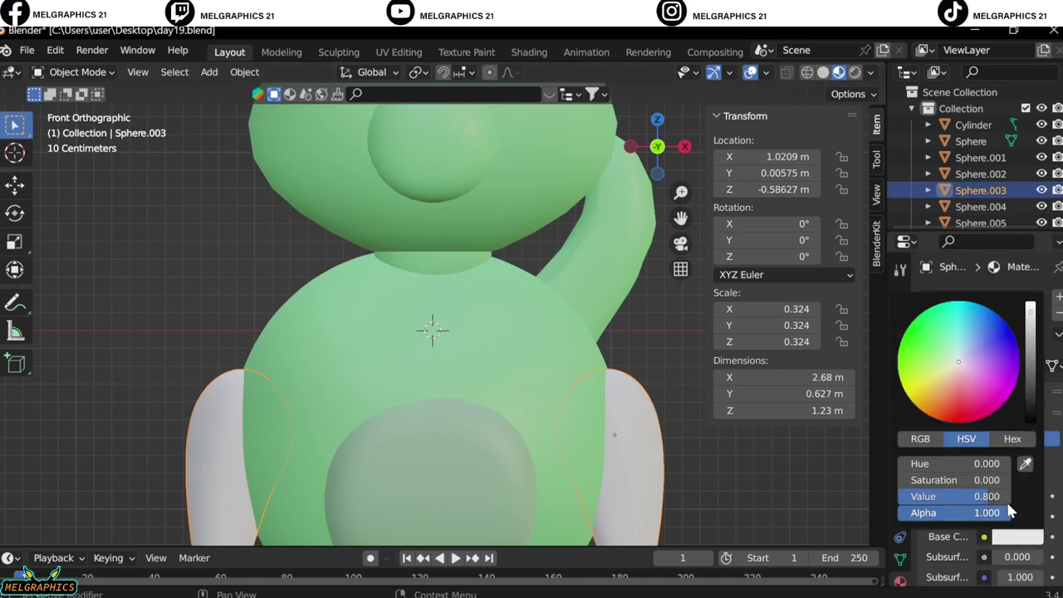
text(49)
key(Return)
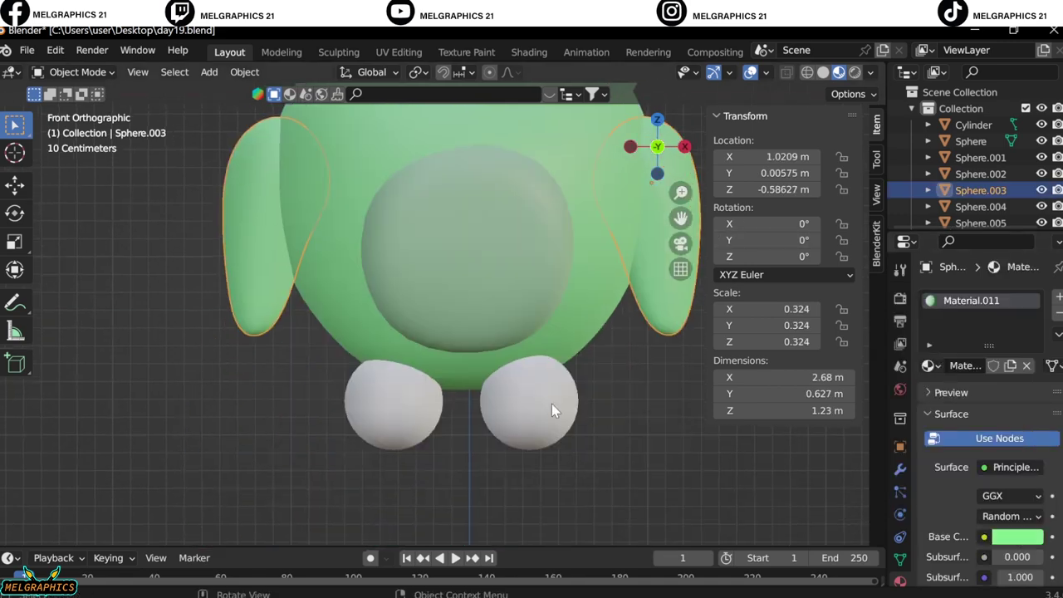
click(1018, 538)
key(Tab)
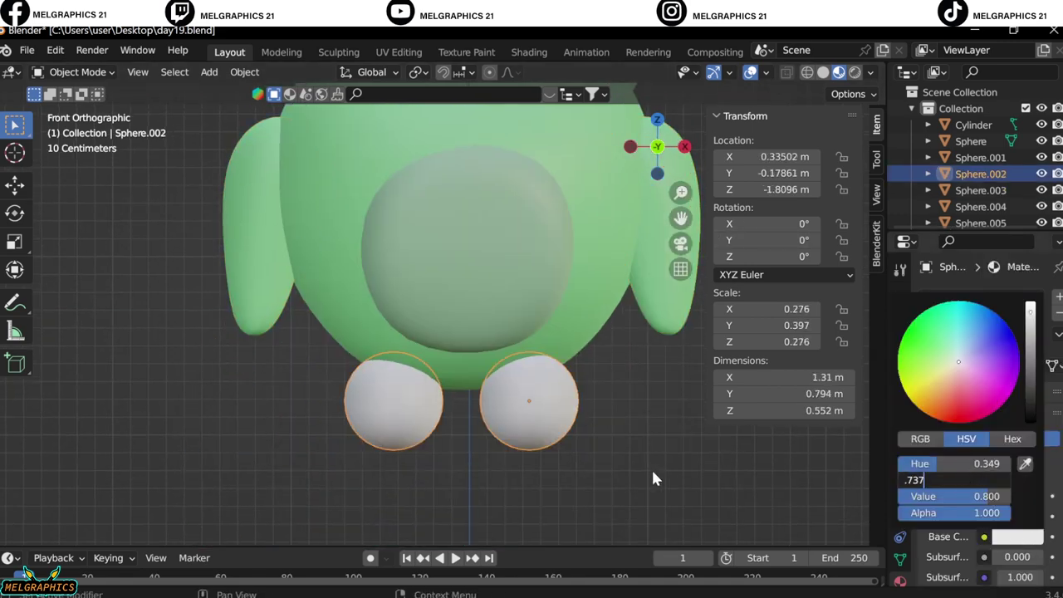
key(Return)
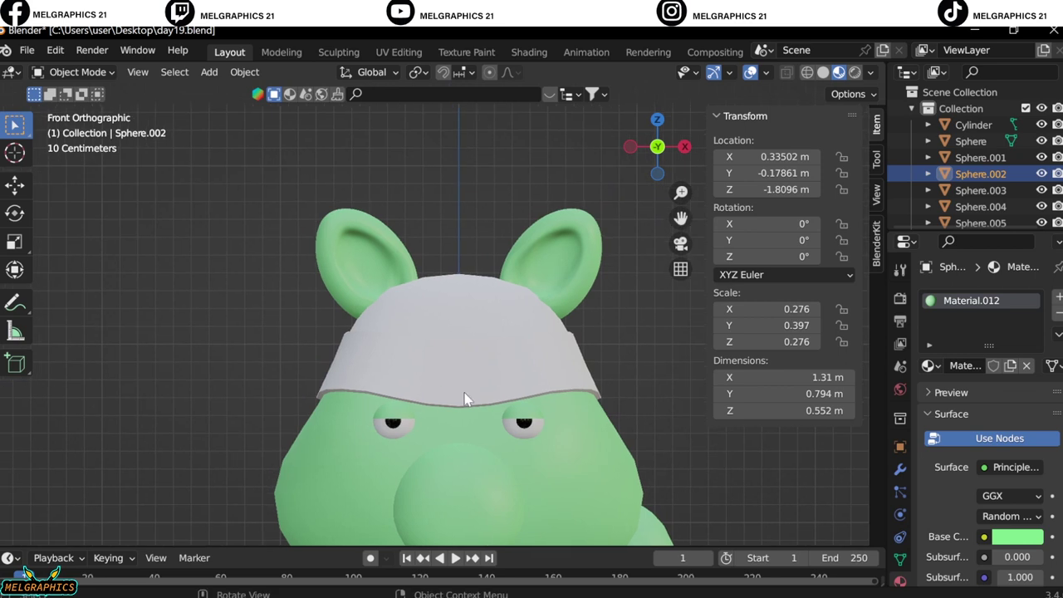
Step: Give the headband and cap a blue material
click(1015, 536)
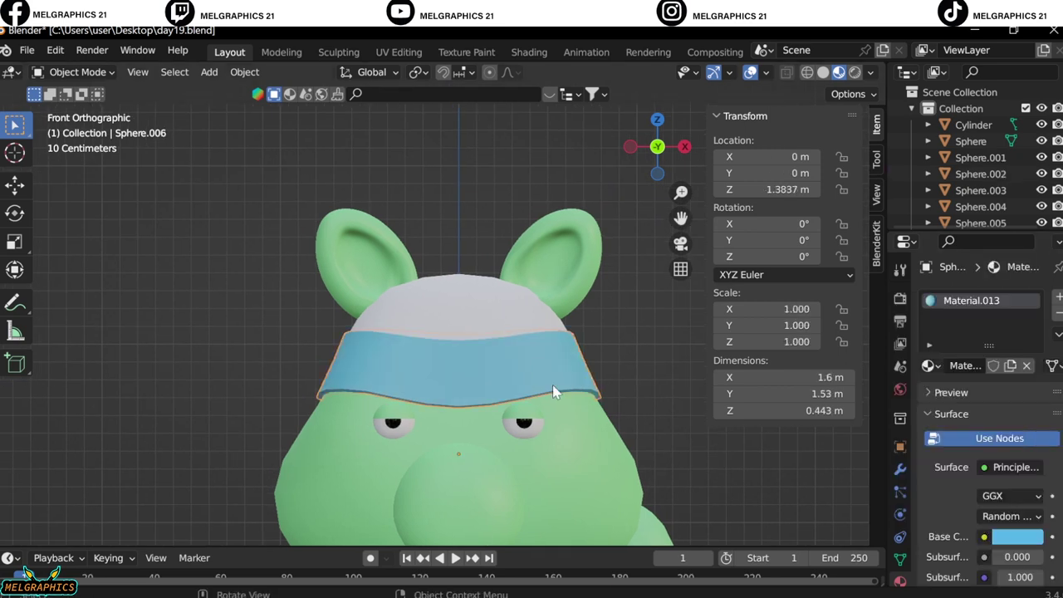
click(457, 307)
click(1018, 537)
text(.881)
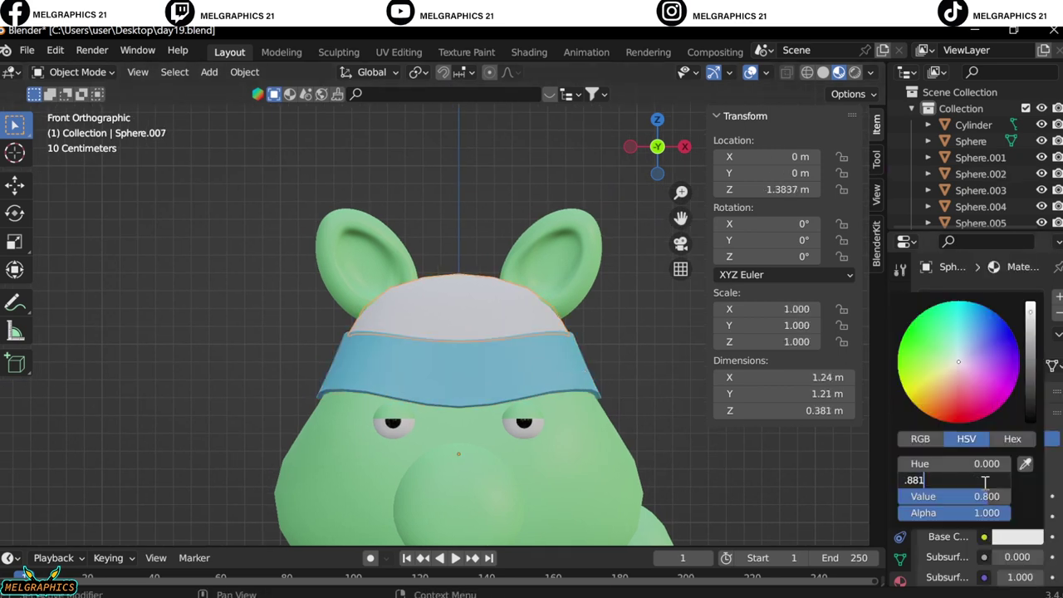
key(Return)
click(1018, 536)
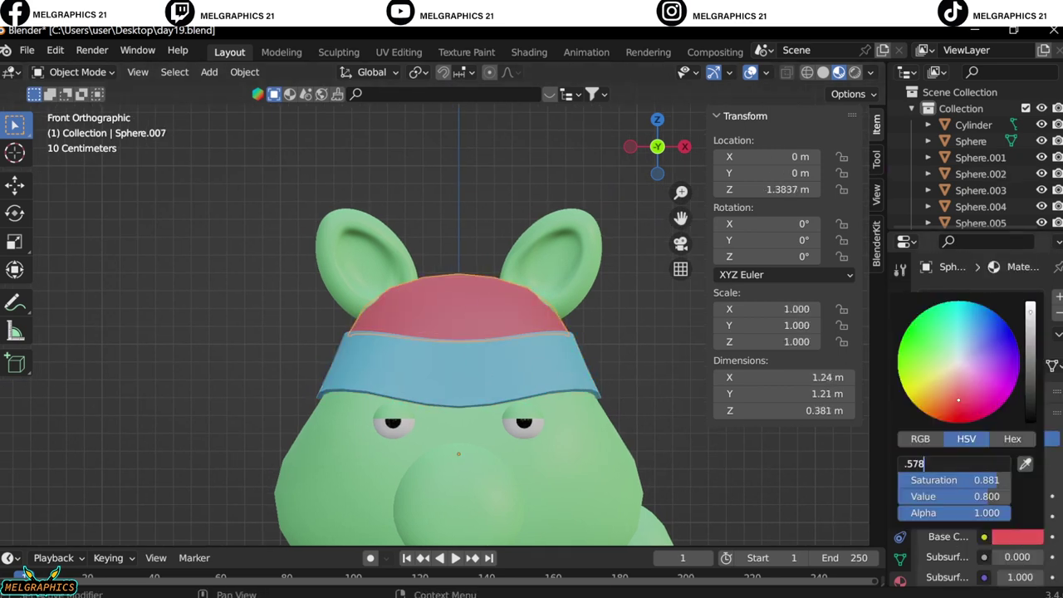
middle_drag(374, 366, 458, 371)
Step: Save the blend file
scroll(581, 367, down, 2)
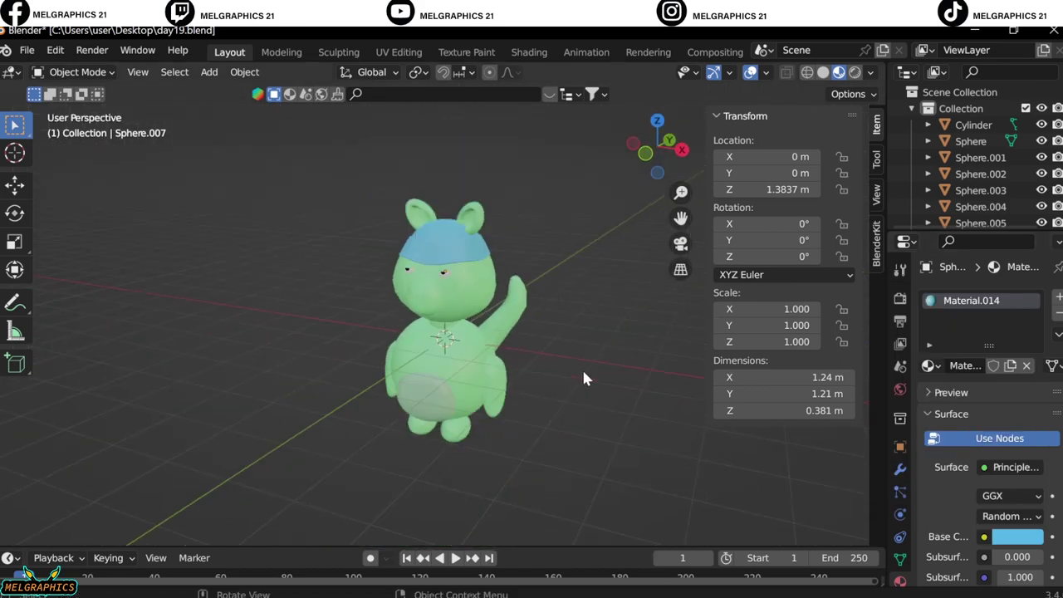
click(26, 50)
click(47, 157)
Step: Add a camera facing the cat from the front and move it back along Y
key(KP_1)
key(shift+a)
click(457, 504)
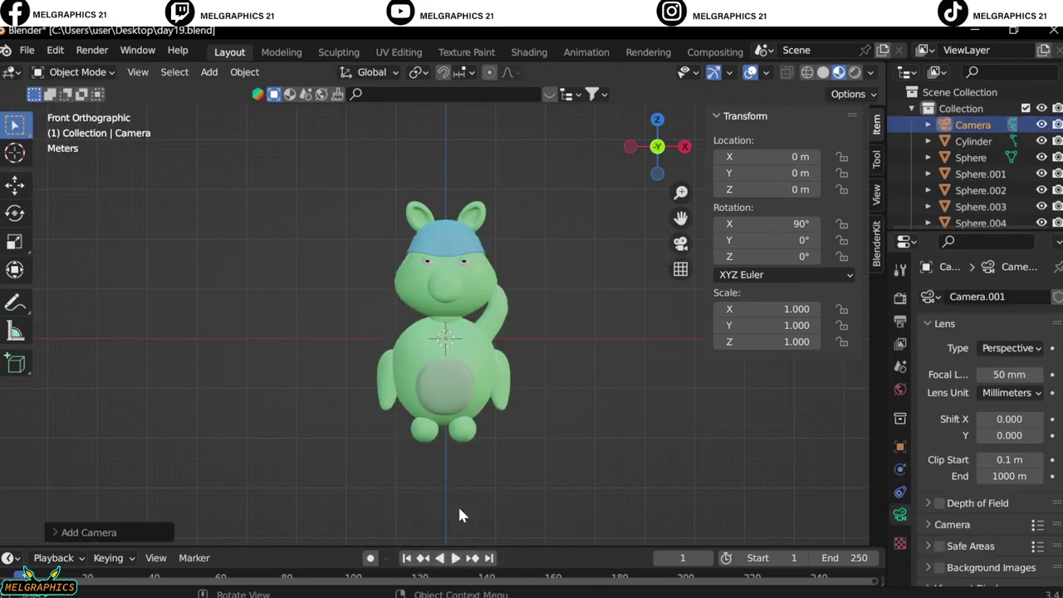
key(KP_3)
key(g)
key(y)
click(97, 486)
key(KP_3)
key(g)
key(y)
click(186, 375)
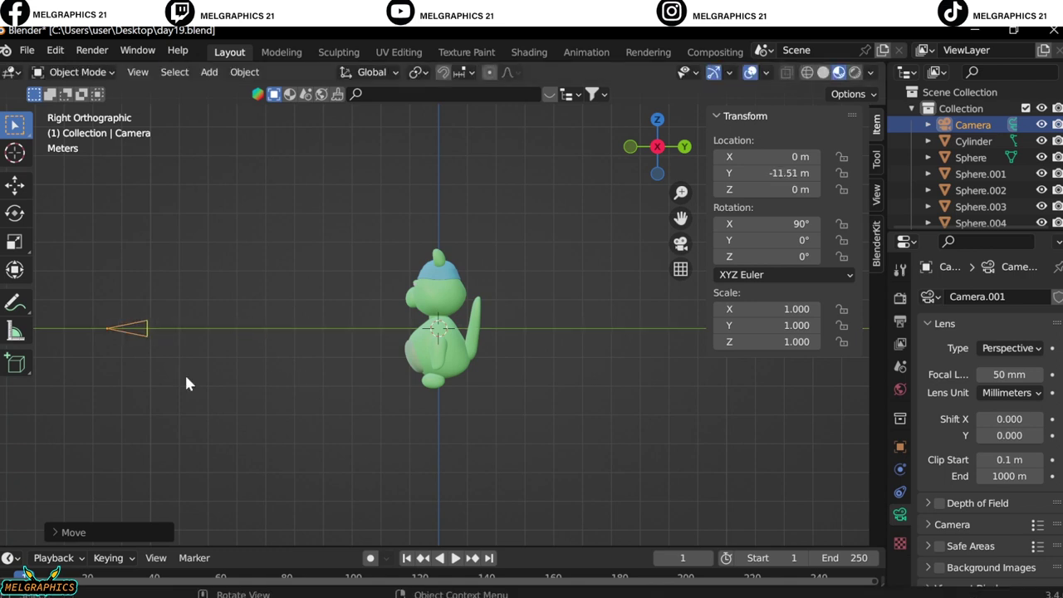
key(KP_0)
Step: Pull the camera further back along Y and set its vertical lens shift to 0.032
mouse_move(1009, 435)
mouse_down()
mouse_move(984, 435)
mouse_move(1025, 435)
mouse_up()
key(KP_3)
key(g)
key(y)
click(603, 465)
key(KP_0)
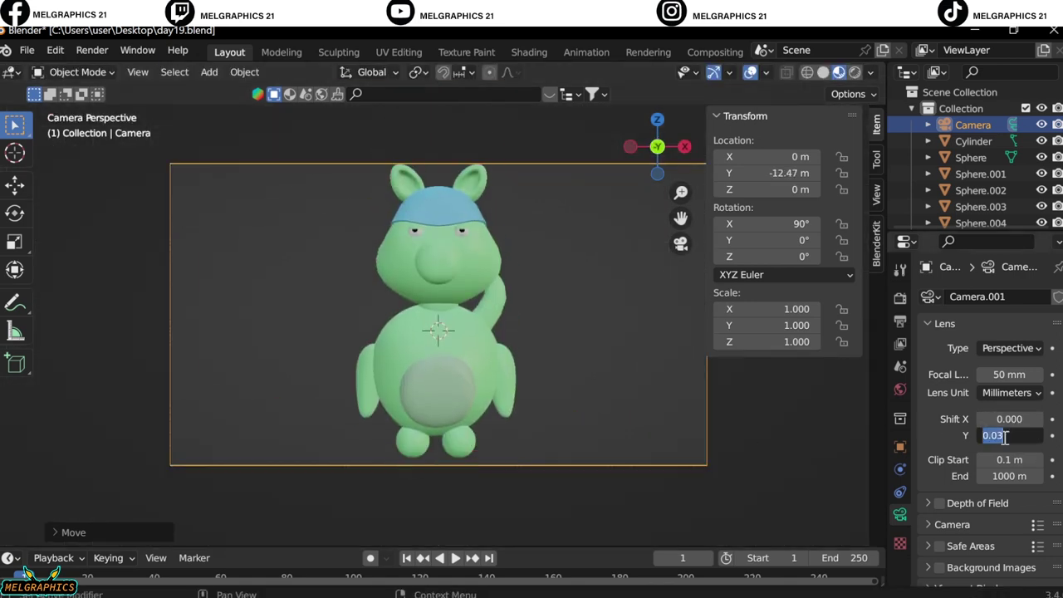
key(BackSpace)
key(BackSpace)
text(31)
key(Return)
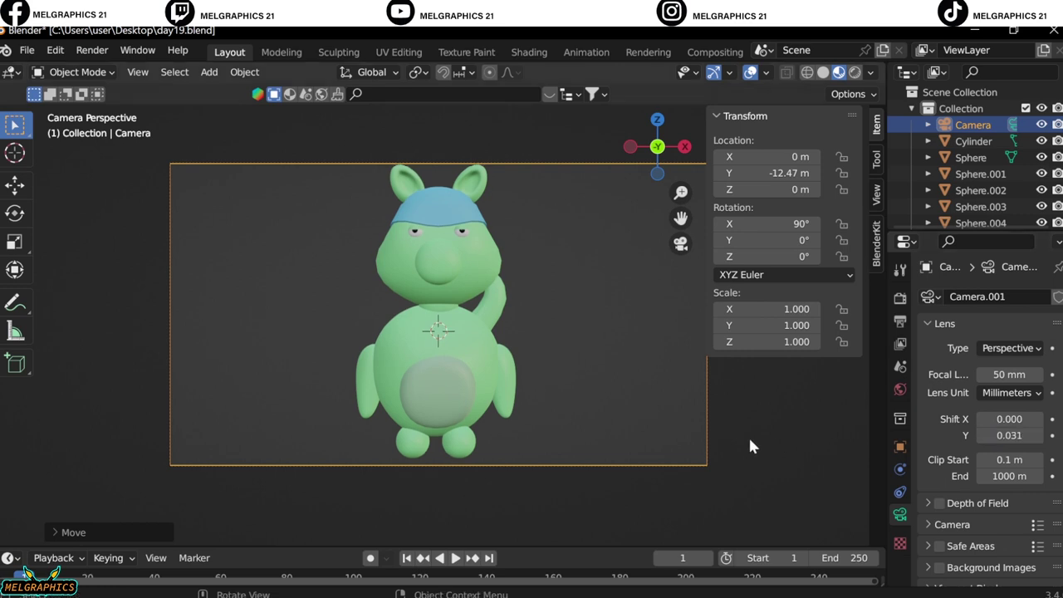
key(KP_3)
key(Return)
key(KP_0)
key(KP_3)
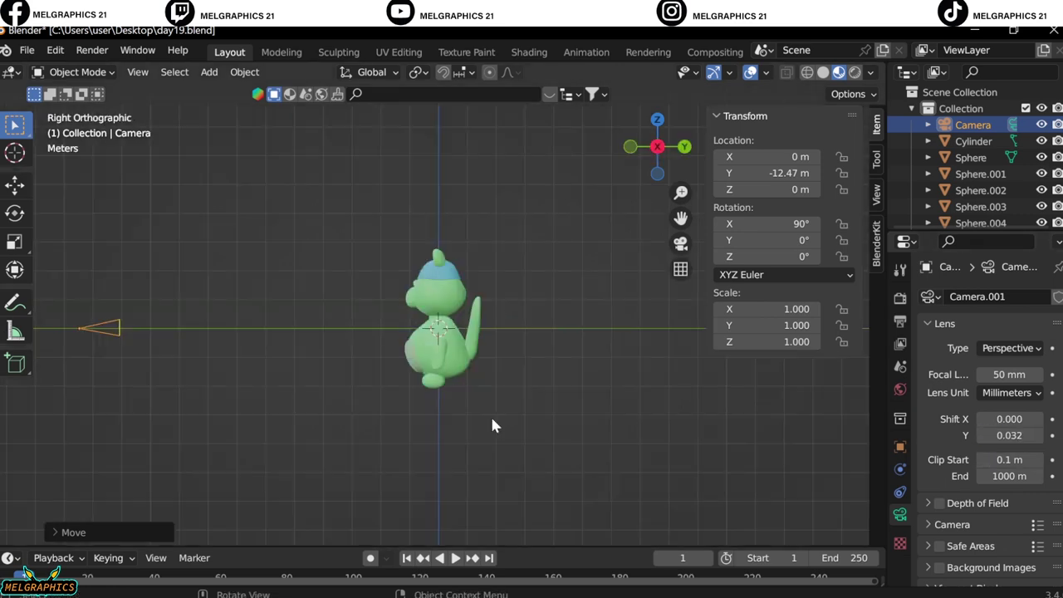
key(KP_0)
Step: Add an area light and place it in front of the cat along Y
key(shift+a)
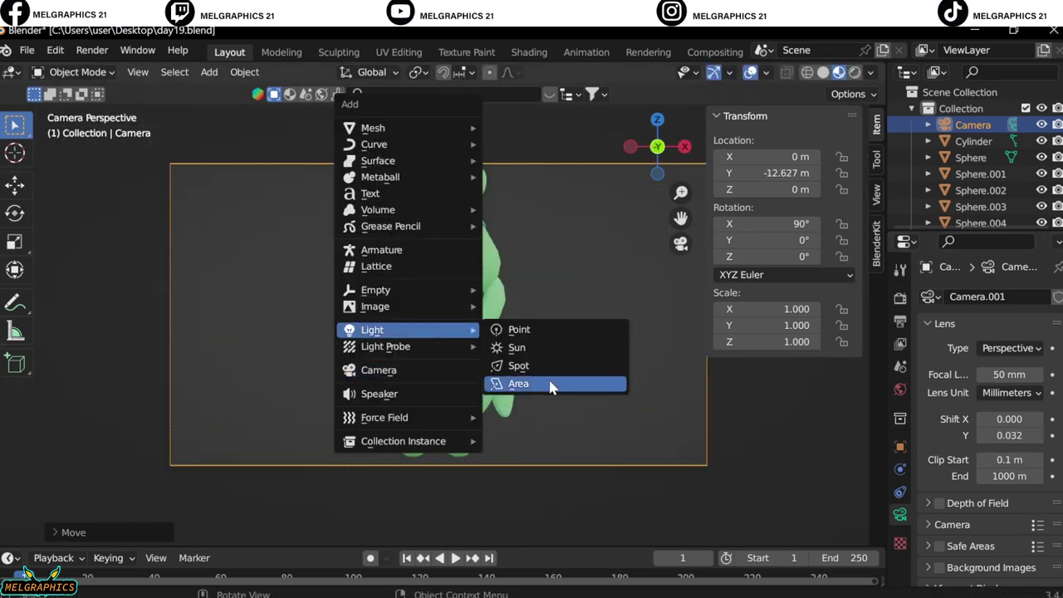
click(517, 382)
key(KP_3)
key(g)
key(y)
click(504, 409)
Step: Make linked copies of the light rotated 45° and -45° on Z, moved sideways on X
key(KP_7)
right_click(498, 408)
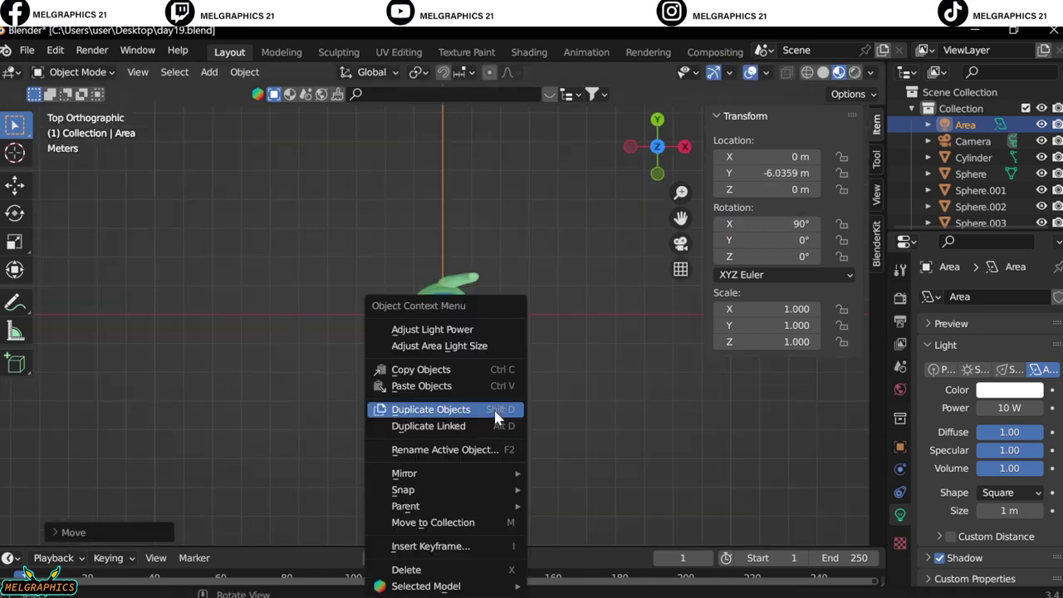
click(432, 407)
right_click(491, 429)
right_click(490, 428)
click(772, 256)
text(45)
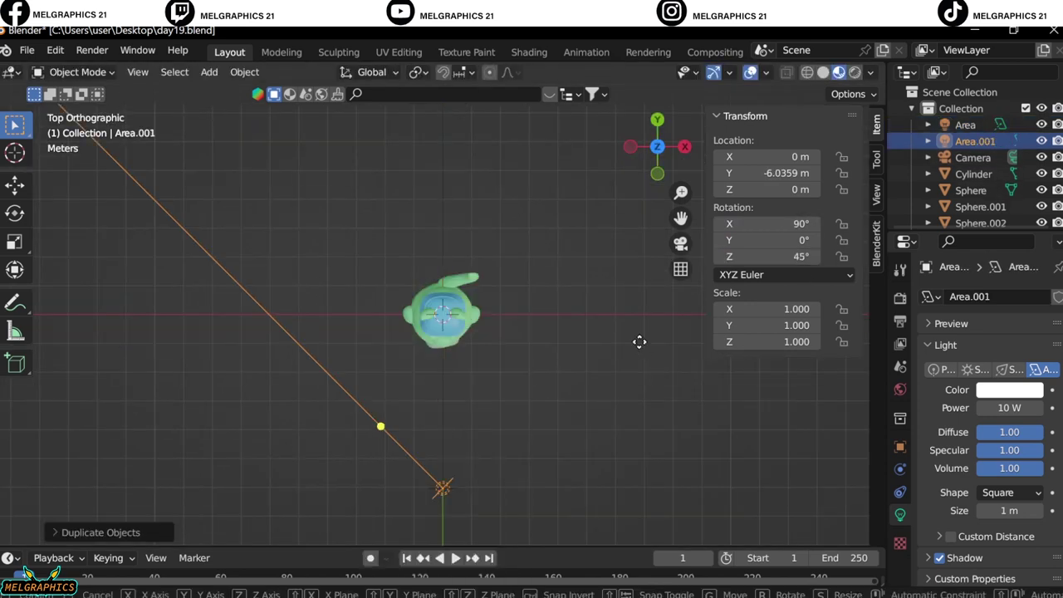
text(gx)
right_click(648, 401)
click(653, 410)
click(773, 257)
text(-45)
key(Return)
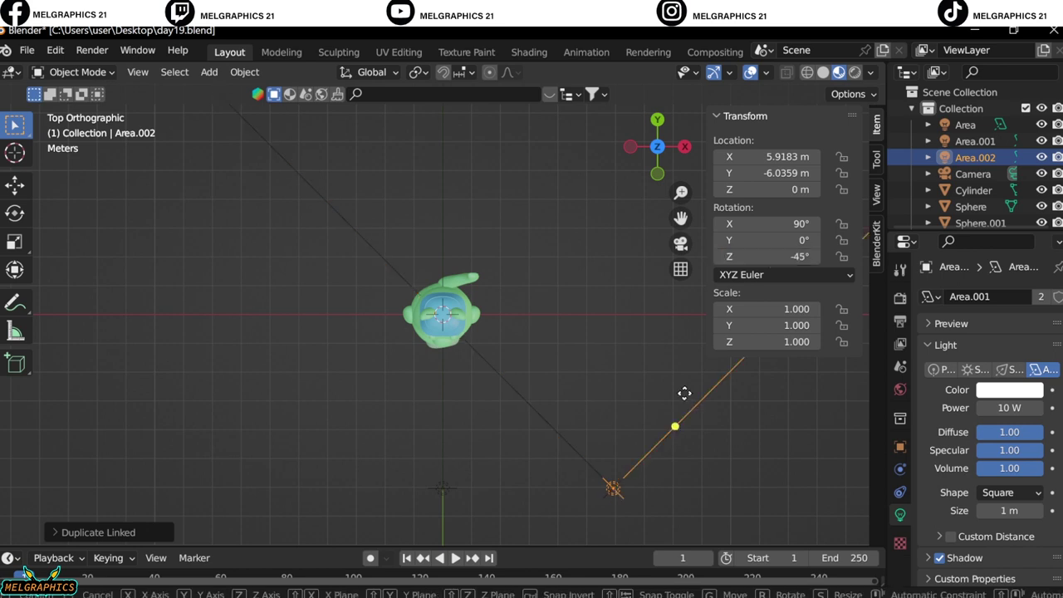
key(g)
key(x)
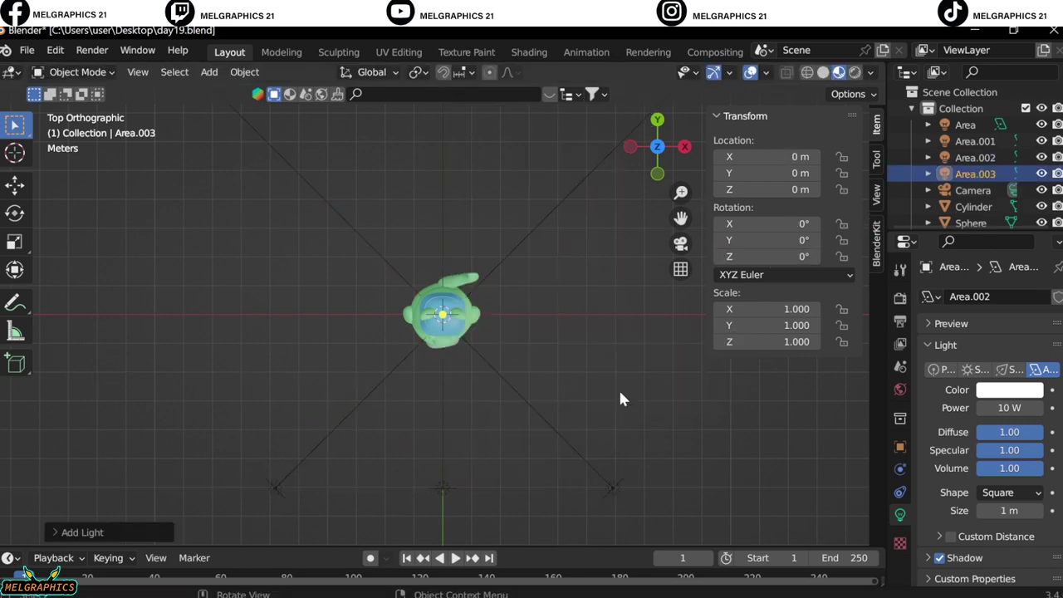
Step: Add another area light raised above the cat's head on Z
key(KP_1)
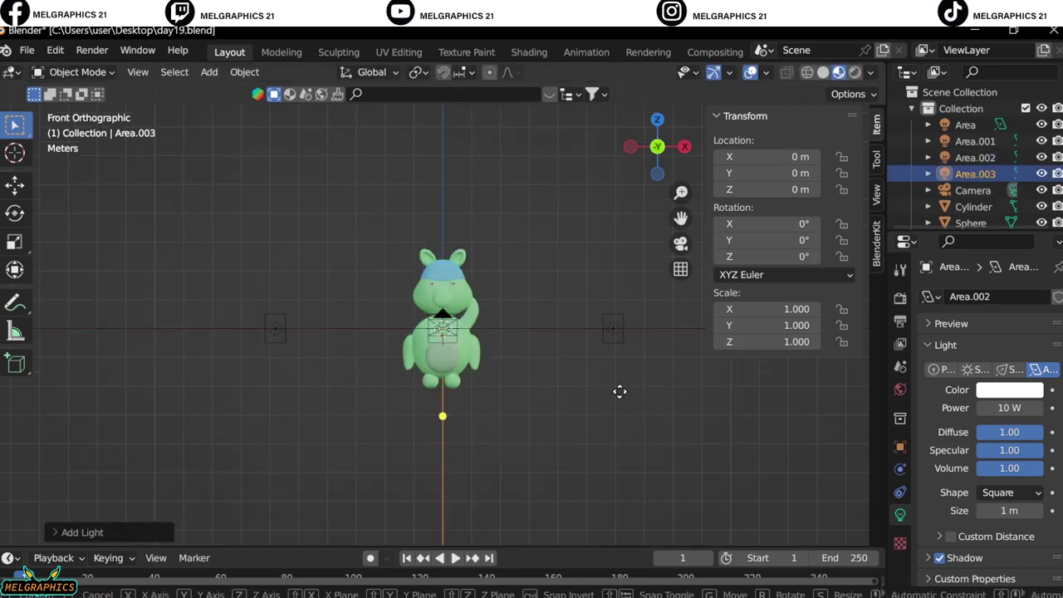
key(g)
key(z)
click(595, 237)
drag(1042, 125, 1041, 174)
scroll(575, 175, up, 3)
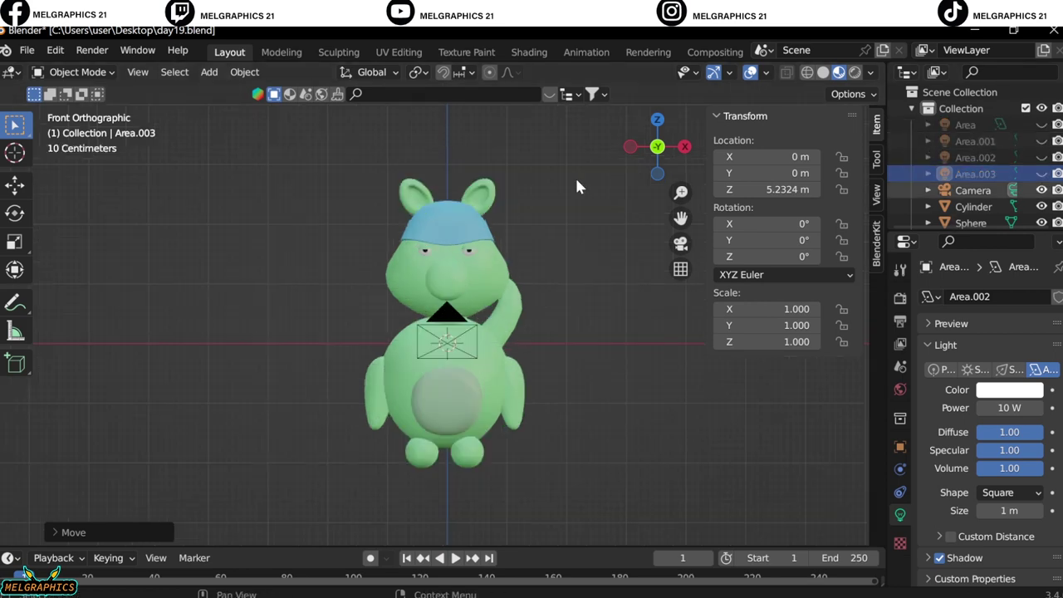
Step: Rotate all the cat's parts around the vertical axis, then view through the camera
key(a)
key(r)
key(z)
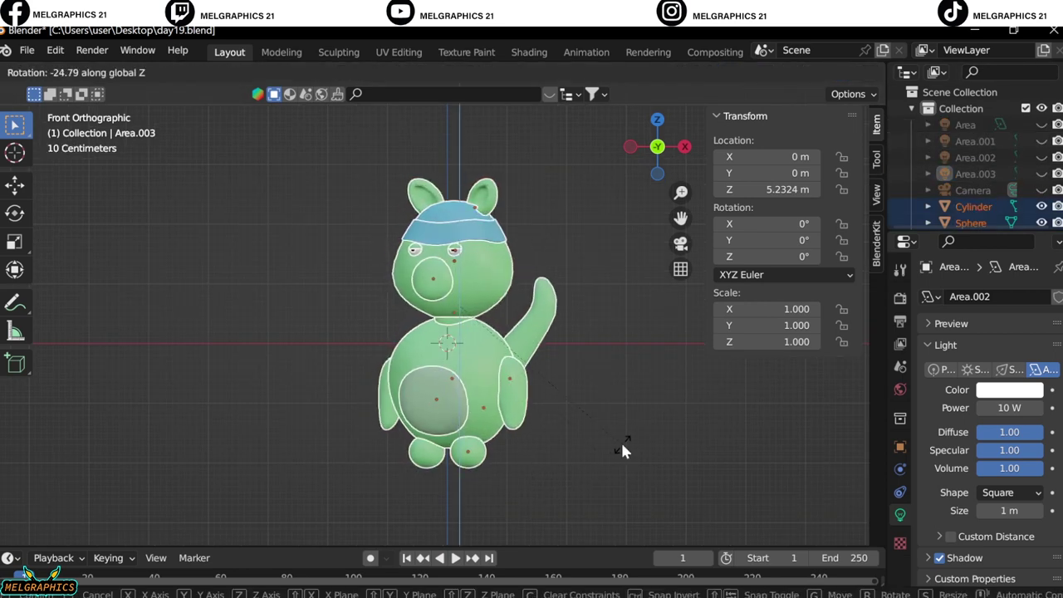
click(620, 440)
key(KP_0)
key(alt+a)
Step: Import the curved backdrop FBX into the scene
key(shift+a)
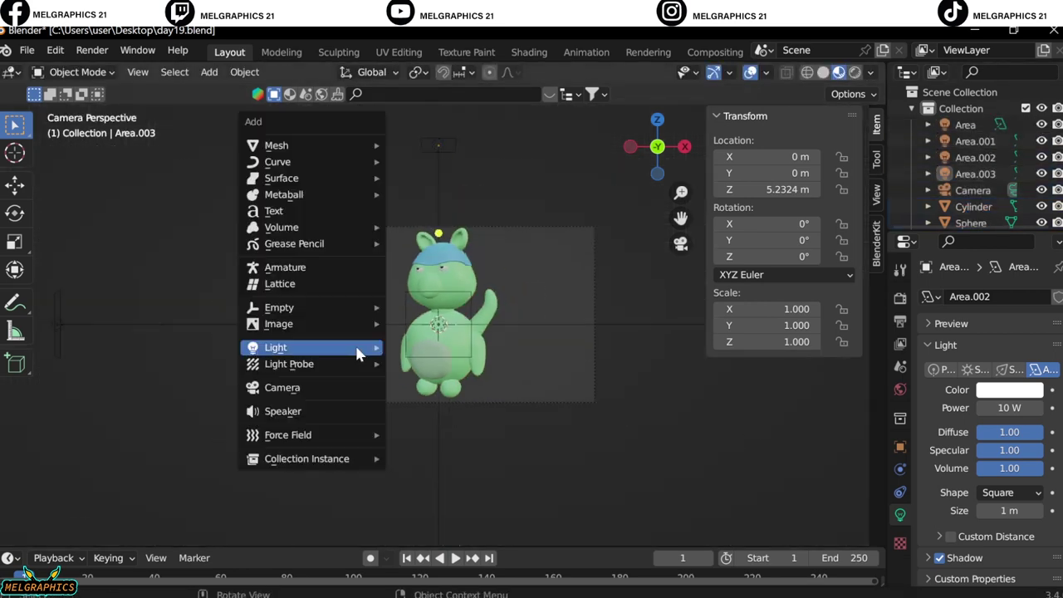
click(27, 50)
click(255, 425)
key(Escape)
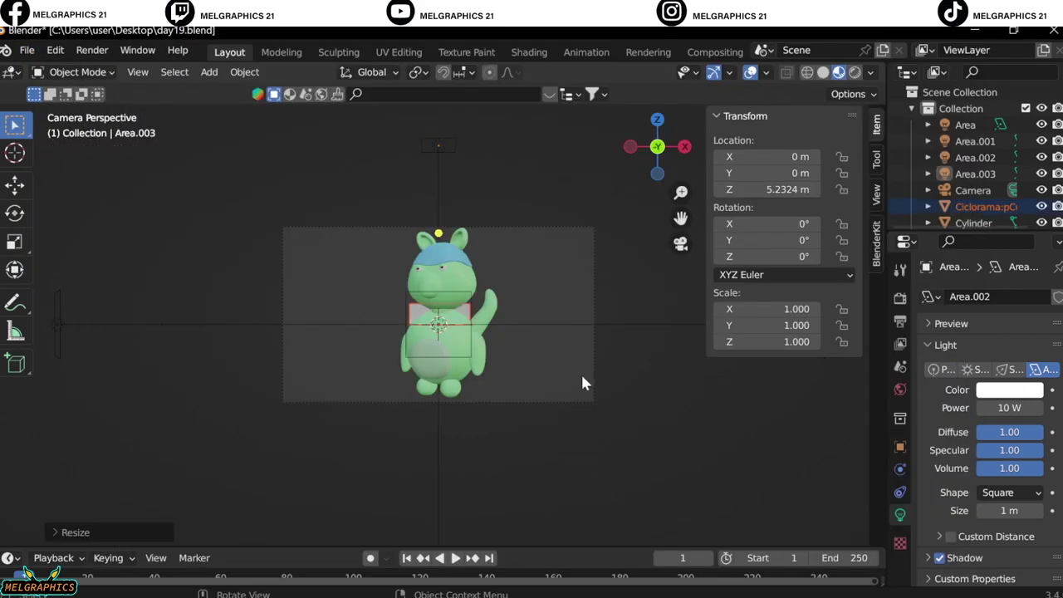
Step: Scale up the curved backdrop and position it under the cat
key(KP_1)
key(s)
key(Return)
key(KP_3)
key(g)
key(z)
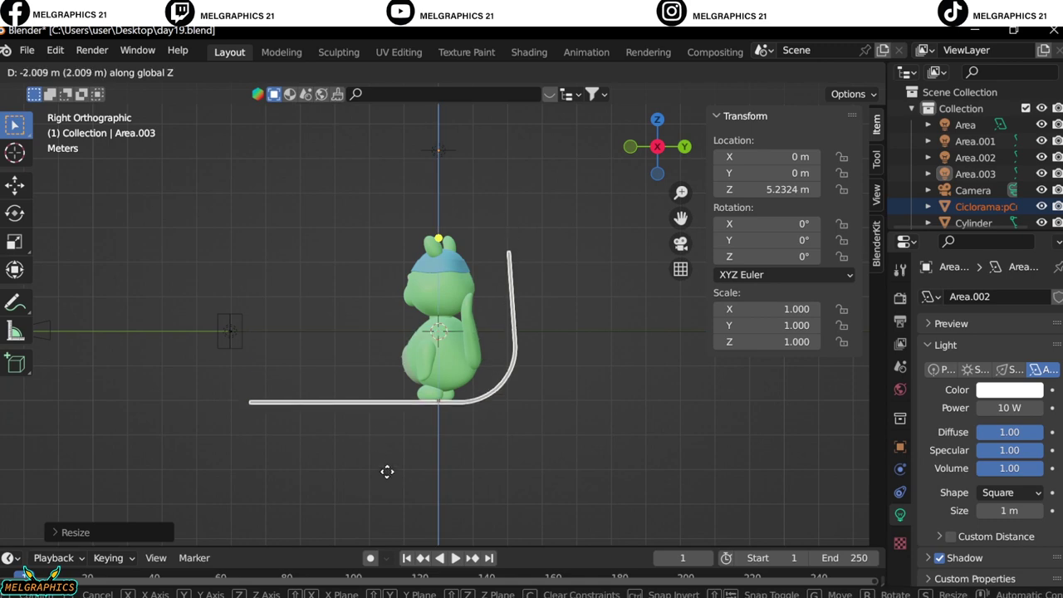
click(387, 470)
key(g)
key(y)
click(418, 470)
key(s)
click(521, 532)
key(KP_0)
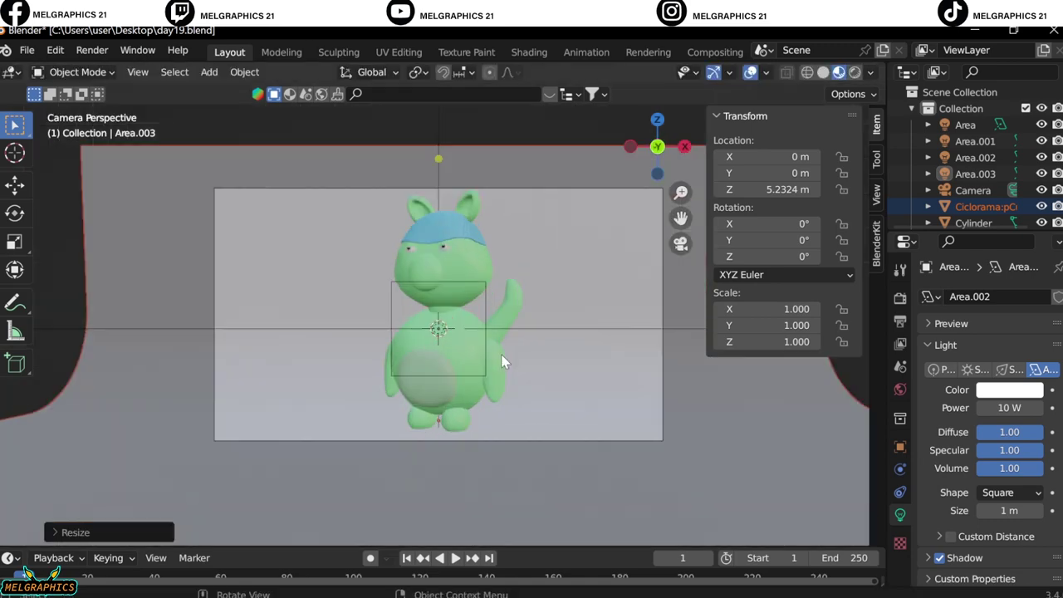
key(KP_3)
key(KP_7)
Step: Duplicate the bottom area light in place and tilt it 62.5° toward the backdrop
click(443, 479)
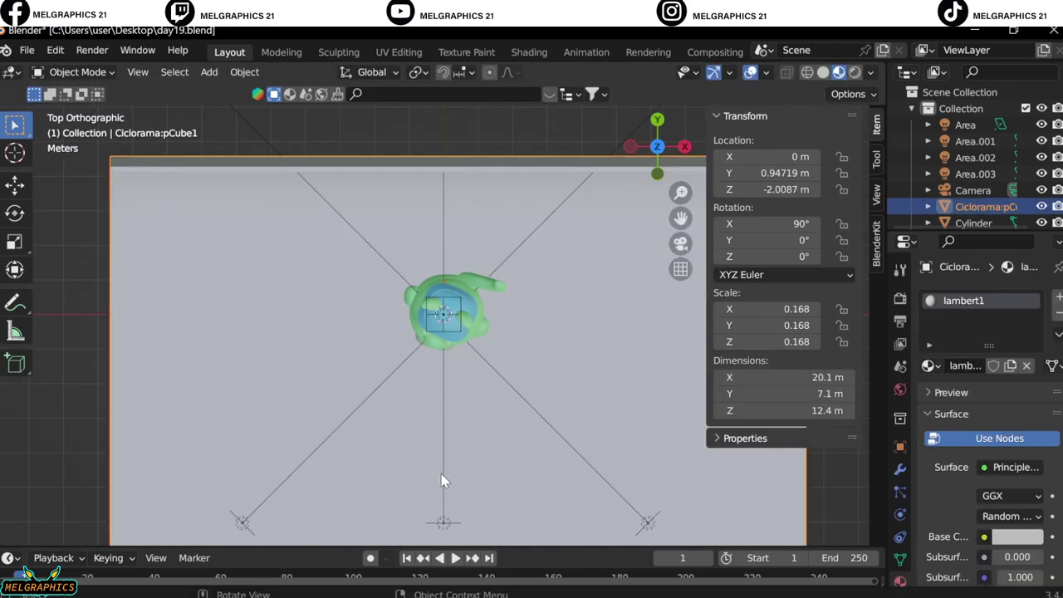
click(443, 520)
right_click(443, 521)
click(415, 412)
click(434, 156)
key(KP_3)
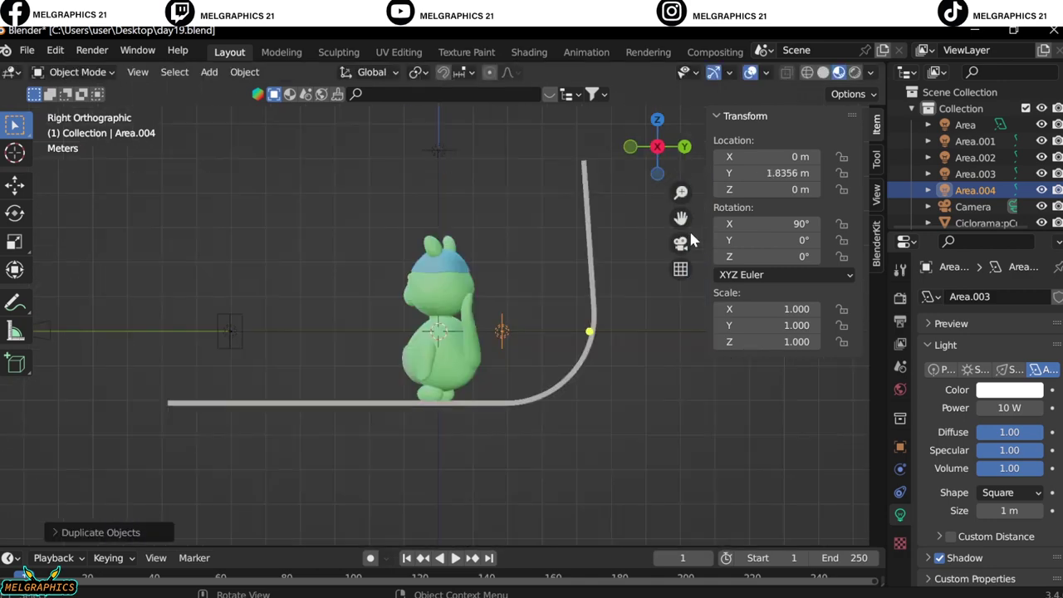
drag(772, 224, 777, 223)
key(KP_0)
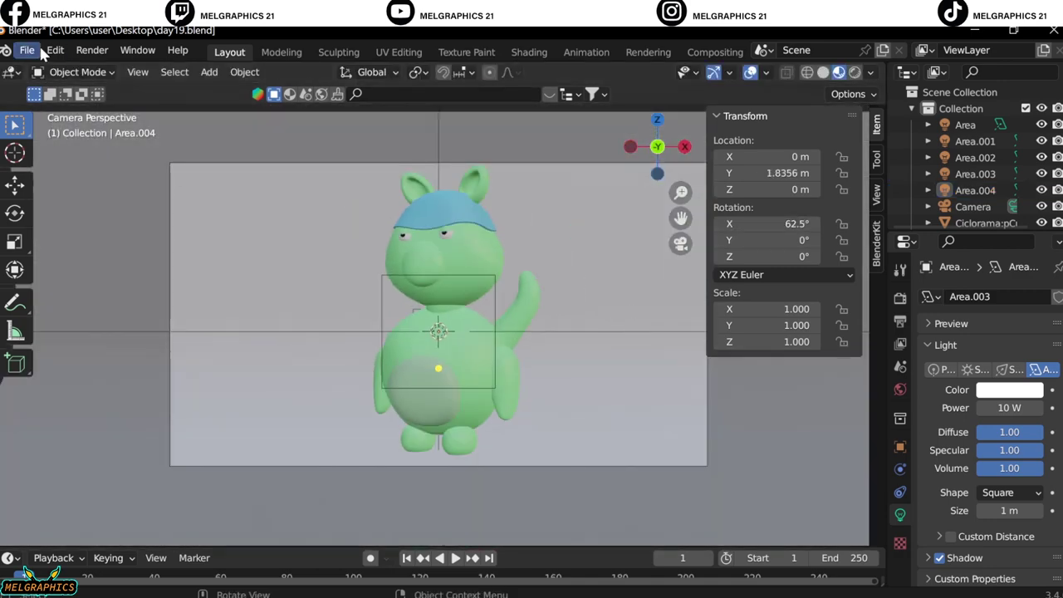
Step: Save the blend file
click(26, 50)
click(83, 158)
text(skate board)
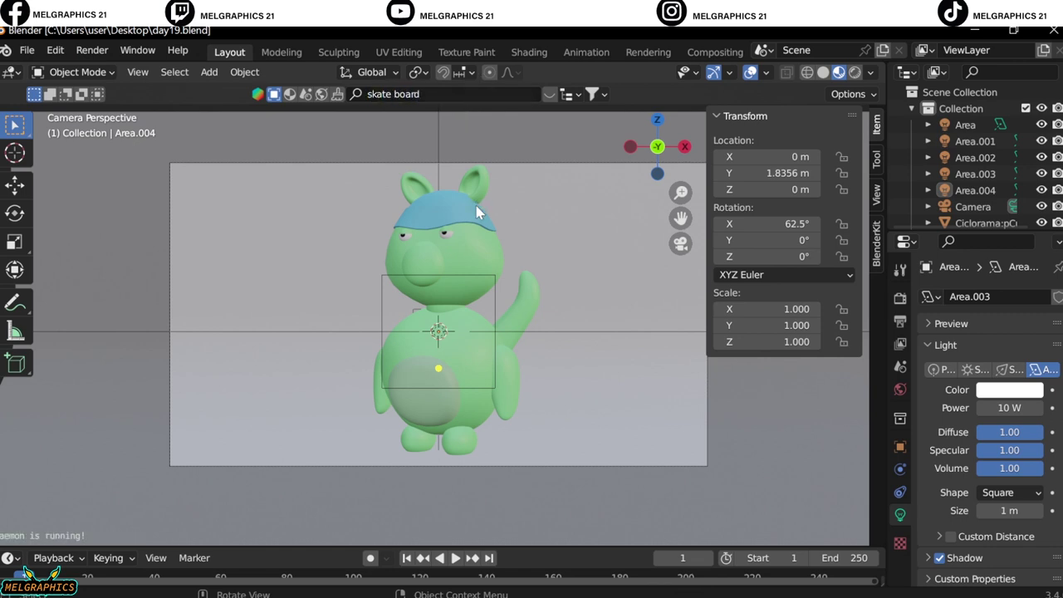
scroll(478, 212, down, 2)
scroll(426, 131, up, 1)
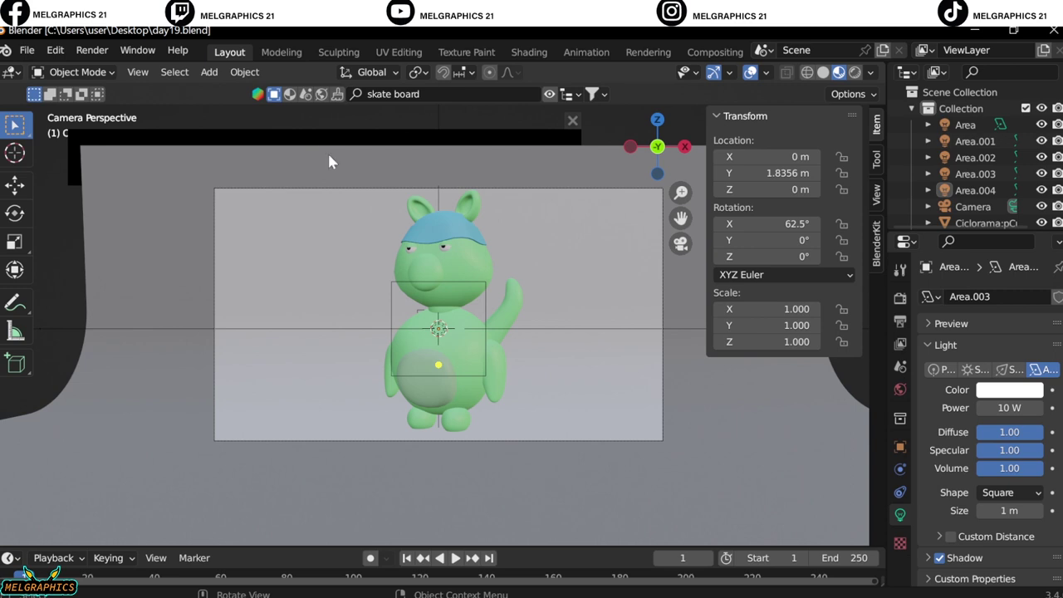
Step: Switch to Rendered shading and set the side light Area.001 to 450 W
click(858, 72)
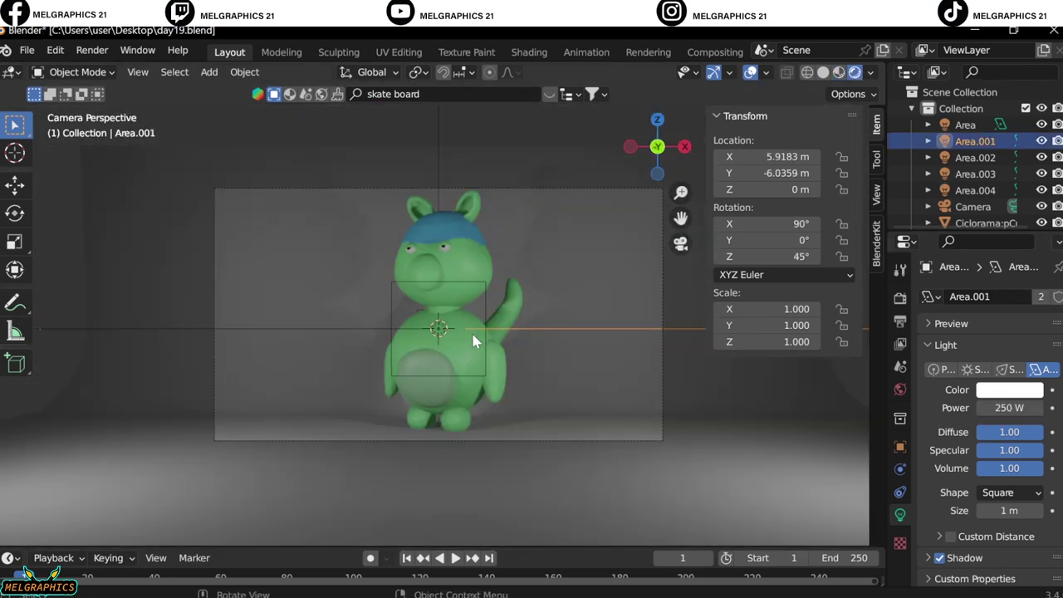
double_click(1010, 407)
text(450)
key(Return)
Step: Adjust the power values of the overhead and front area lights
scroll(589, 384, down, 3)
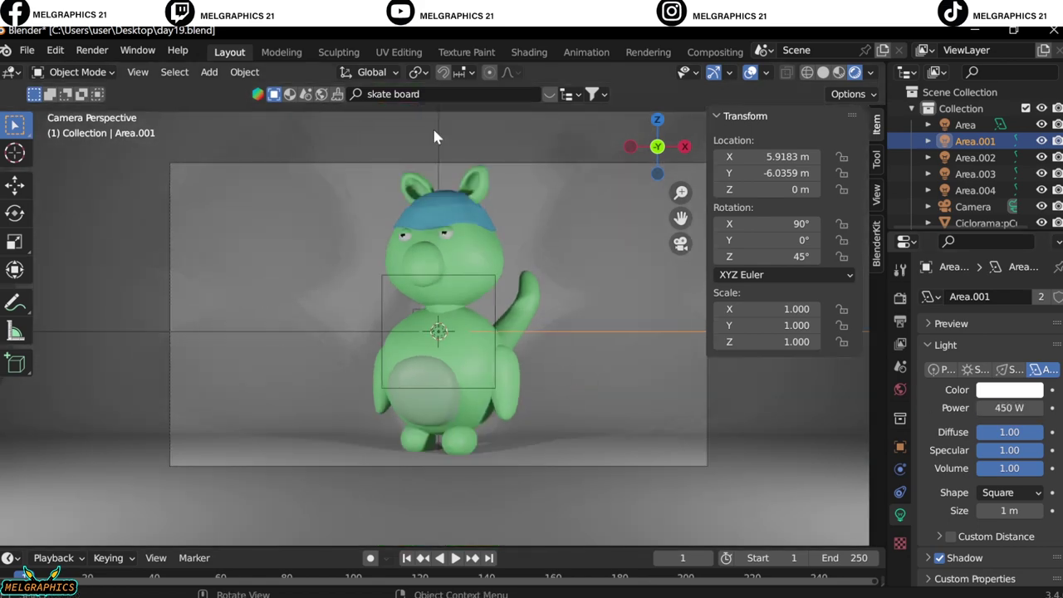
click(447, 146)
key(KP_7)
click(439, 315)
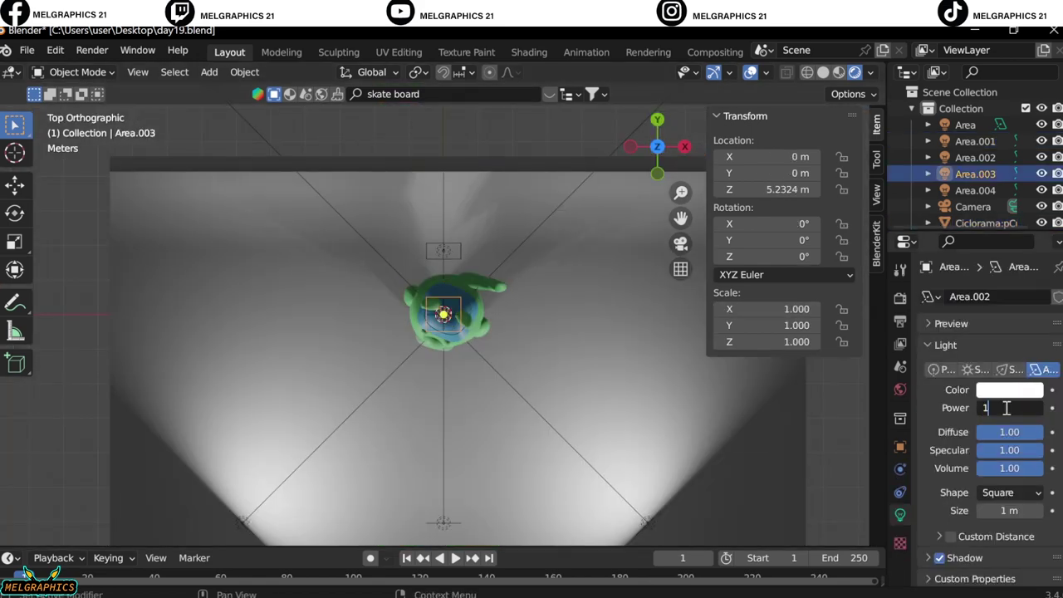
key(KP_0)
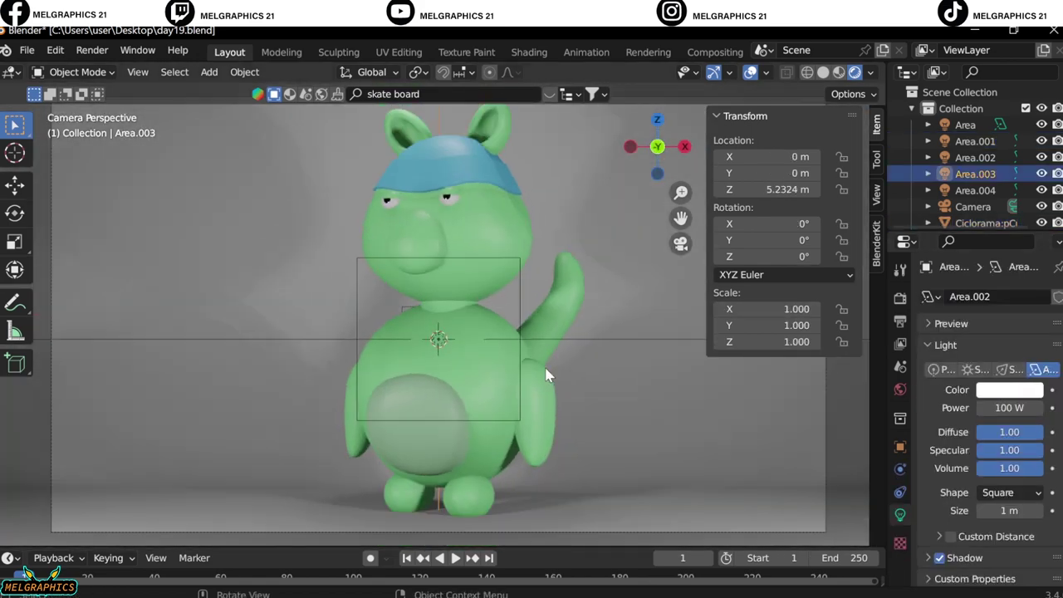
key(KP_7)
click(965, 125)
text(00)
key(Return)
key(KP_0)
text(35)
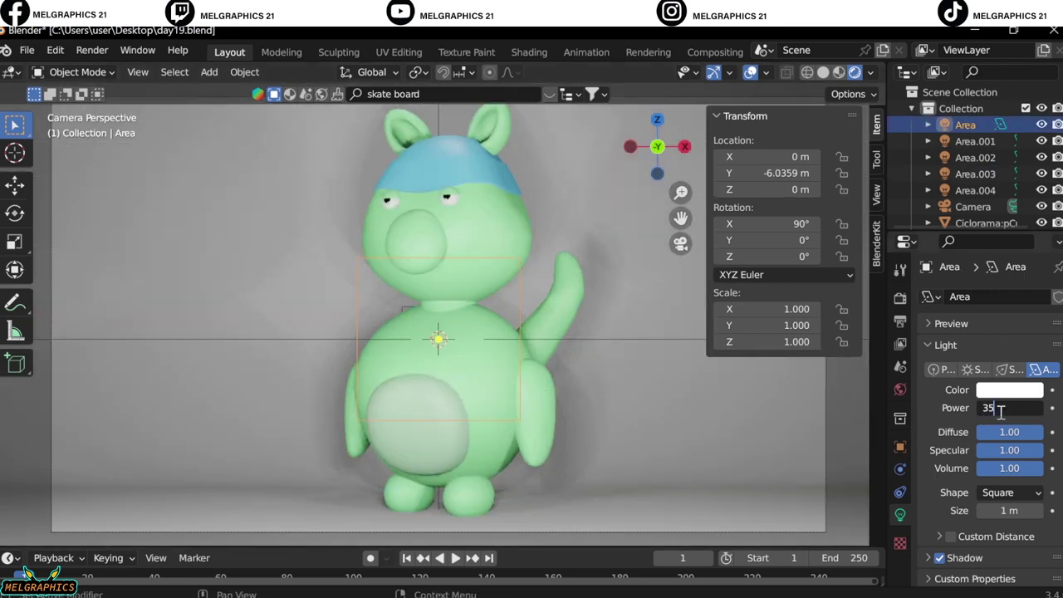
text(0)
key(Return)
Step: Set the rear light's power and drag the front light down to 100 W
middle_drag(723, 375, 588, 347)
click(530, 315)
double_click(1027, 406)
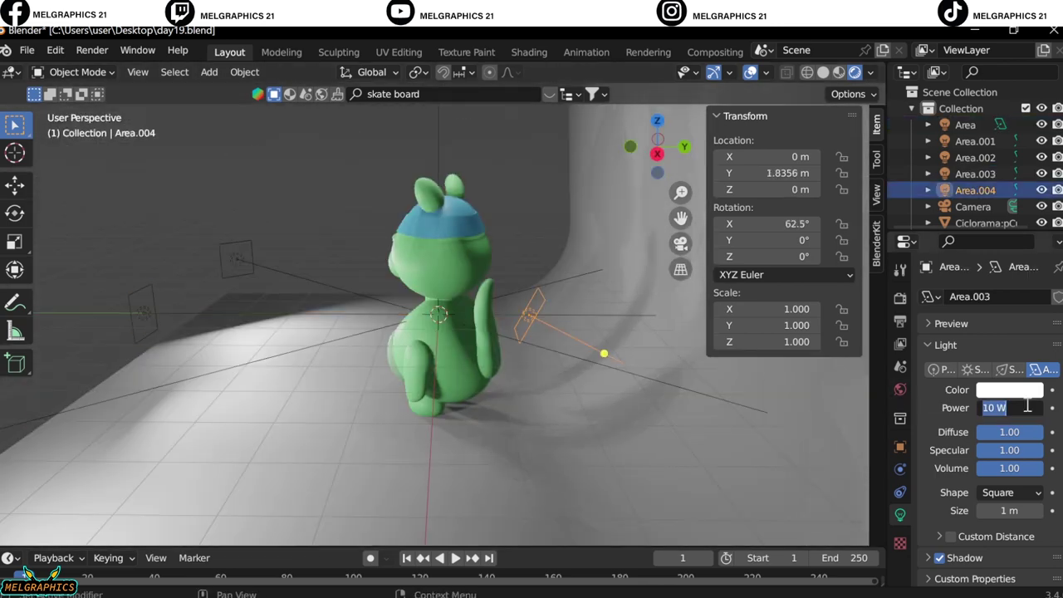
key(Return)
key(KP_0)
click(975, 174)
click(965, 124)
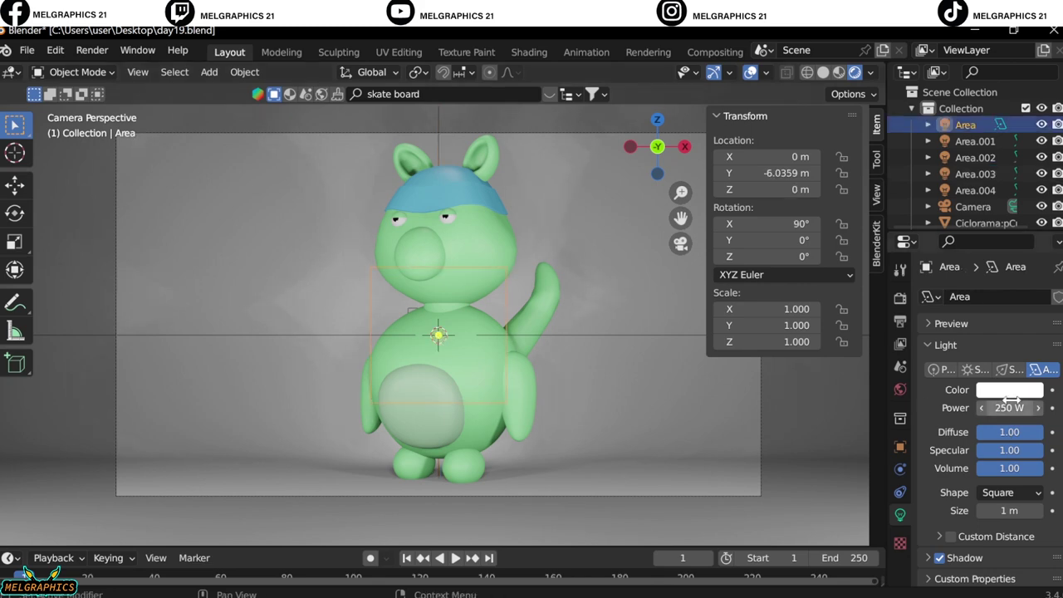
drag(1013, 400, 861, 413)
Step: Try red and other base colours and materials on the backdrop, undoing each attempt
click(605, 357)
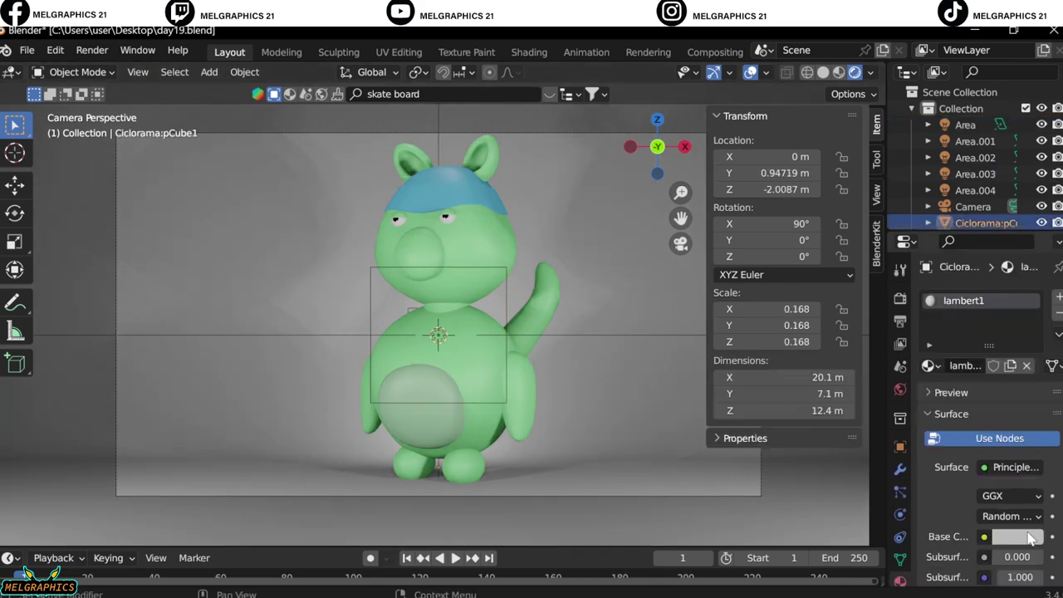
click(1017, 537)
click(960, 416)
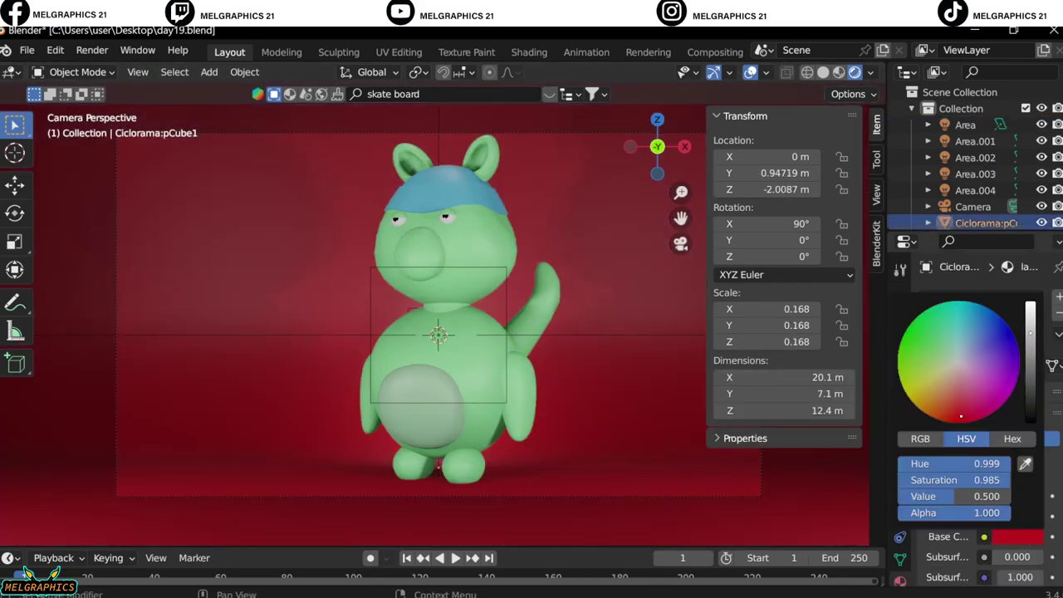
click(958, 406)
key(ctrl+z)
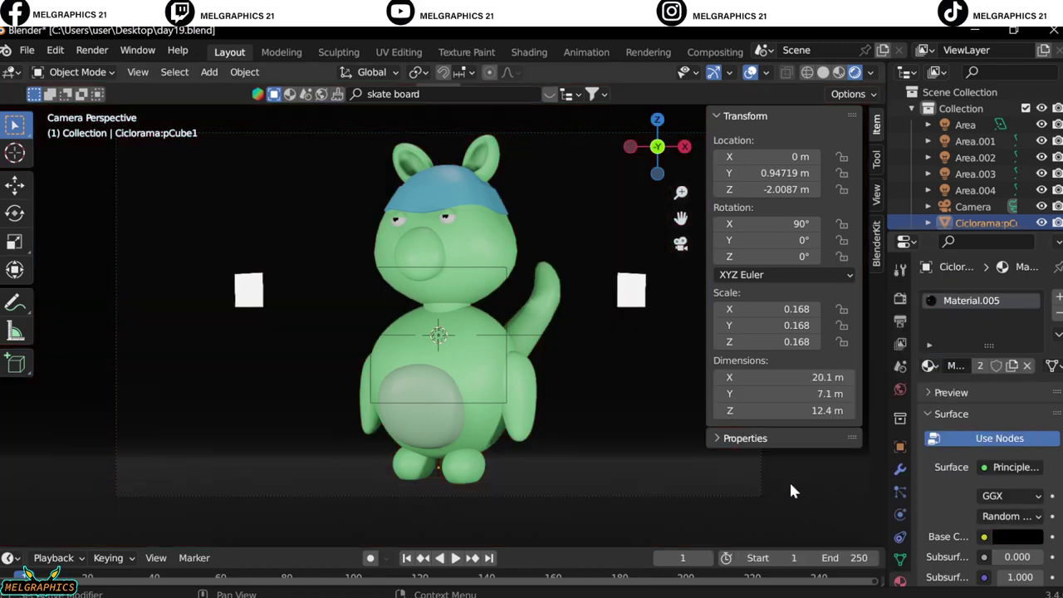
click(928, 366)
click(780, 373)
click(1017, 537)
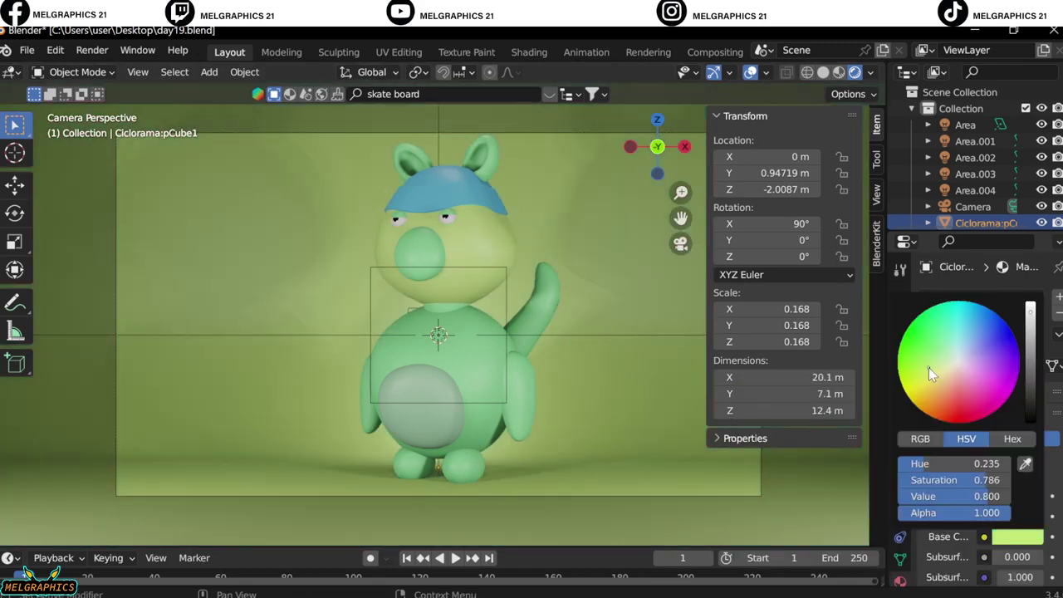
click(928, 415)
key(ctrl+z)
key(ctrl+z)
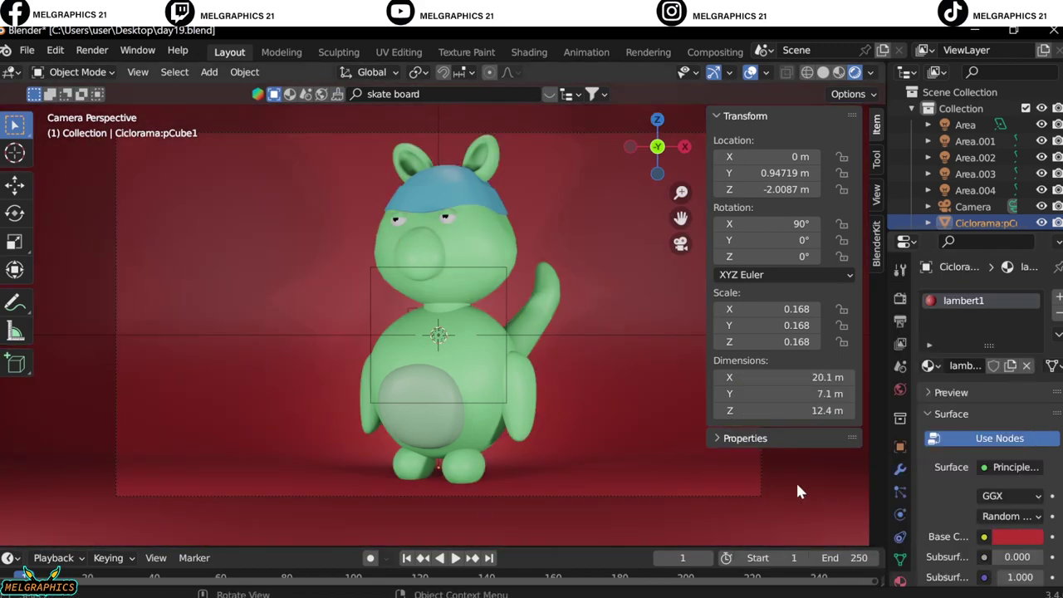
Step: Restore the backdrop's original lambert1 material, make its base colour orange, and render the camera view
click(928, 365)
click(1017, 536)
click(940, 396)
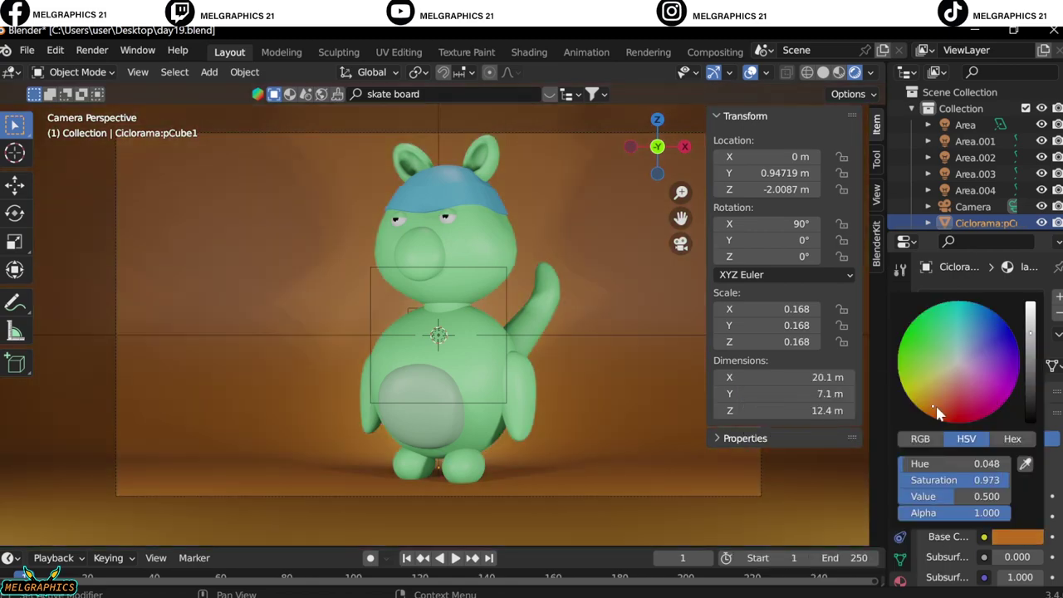
click(91, 50)
click(116, 66)
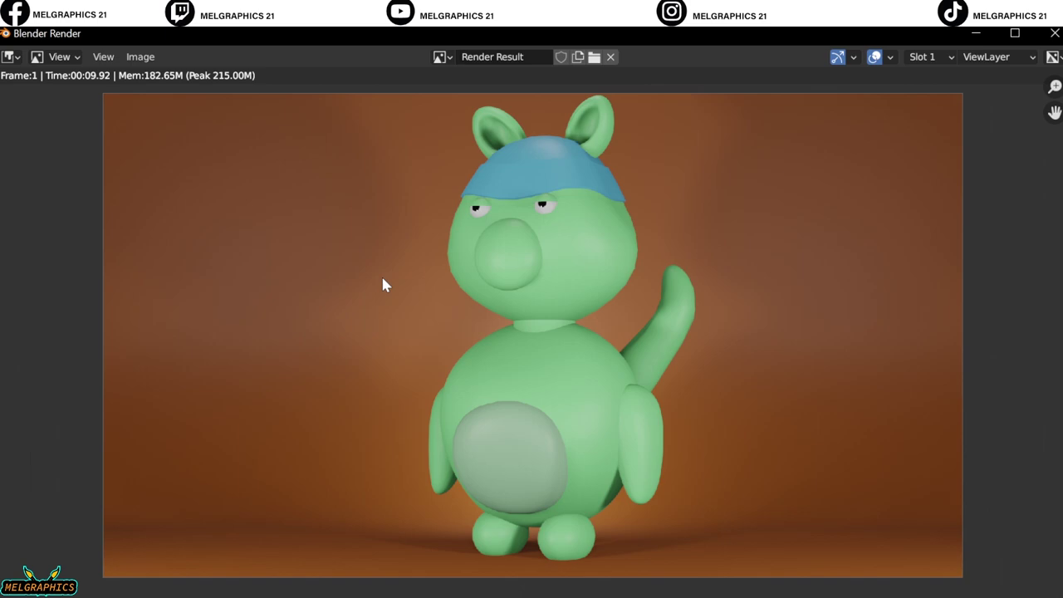
Step: Close the render, then select several of the cat's body spheres and scale them down slightly
key(Escape)
click(460, 342)
click(460, 342)
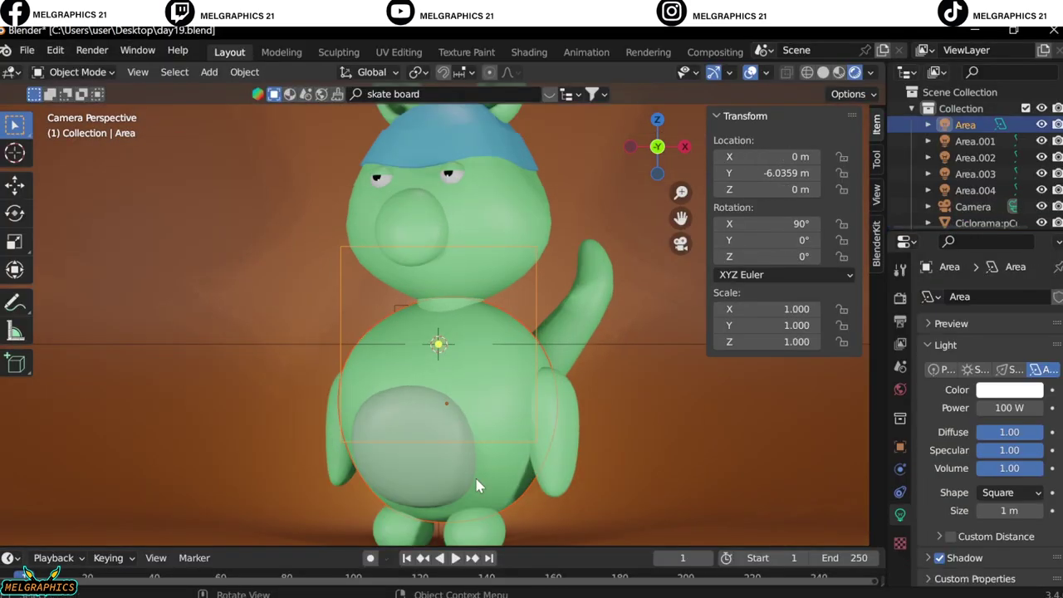
shift+click(495, 469)
shift+click(474, 525)
shift+click(493, 451)
key(s)
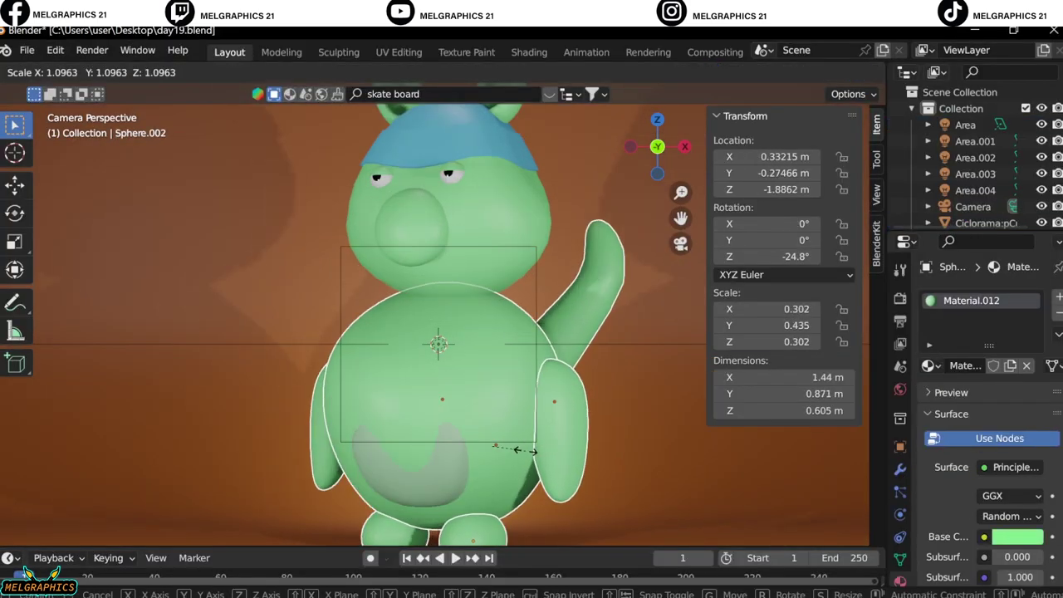
click(523, 449)
Step: Select the side area light (Area.001) and set its power to 250 W
key(KP_0)
key(KP_0)
scroll(481, 347, down, 2)
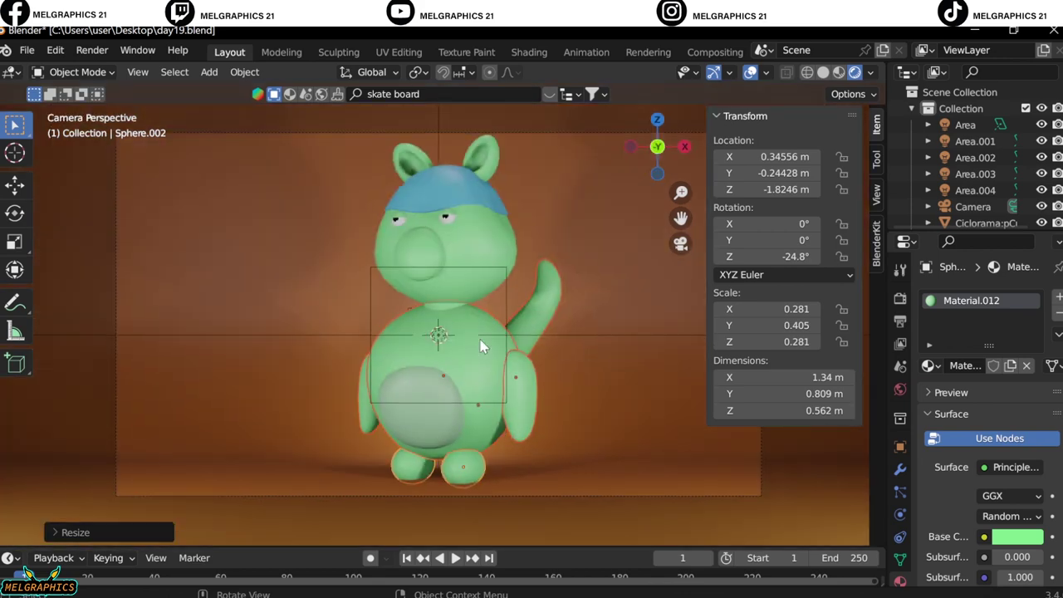
shift+click(446, 311)
shift+click(448, 212)
shift+click(430, 239)
scroll(539, 139, down, 3)
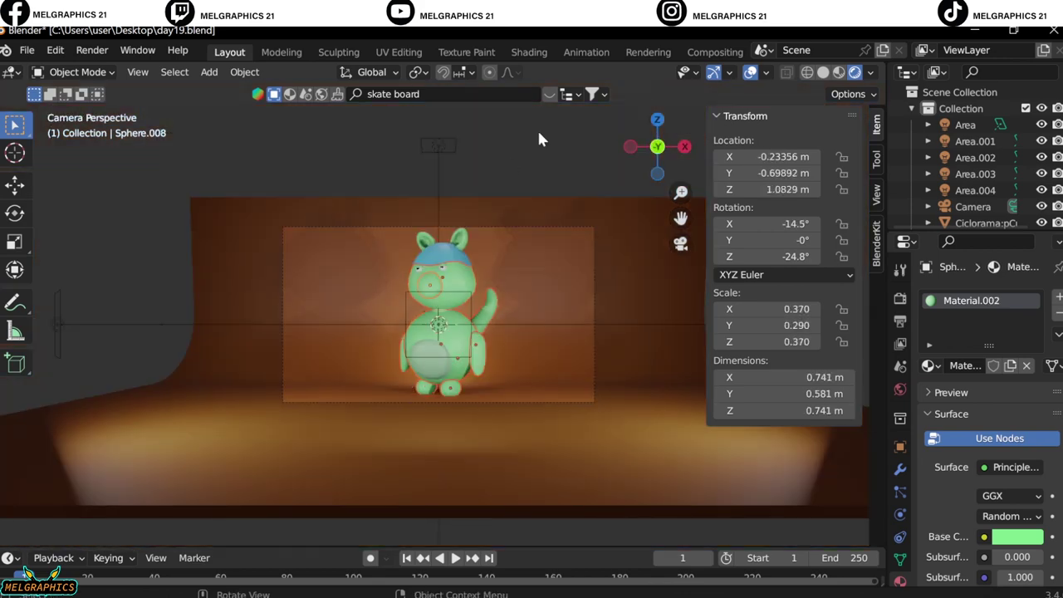
click(539, 321)
key(KP_7)
double_click(1009, 407)
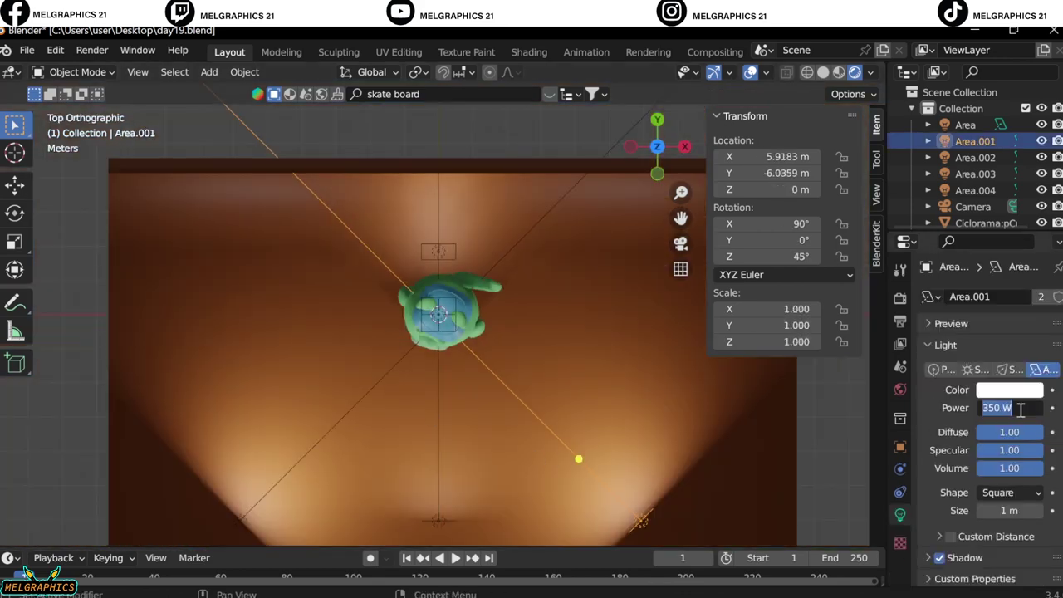
text(250)
key(Return)
Step: Re-render the image from the camera view and close the render window
key(KP_0)
scroll(476, 403, up, 3)
click(91, 51)
click(110, 66)
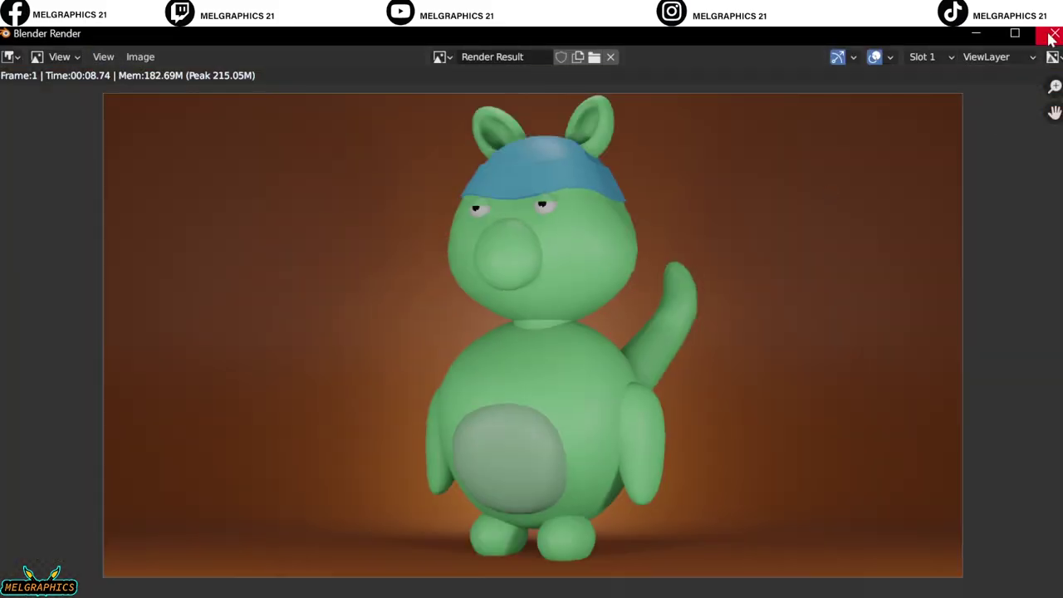
click(1055, 33)
Step: Select the rear area light (Area.004) and bring up its colour picker
middle_drag(419, 263, 537, 358)
click(975, 191)
click(1008, 390)
Step: Recolour the rear area light from cyan to orange (hue 0.049, saturation 0.968)
click(955, 330)
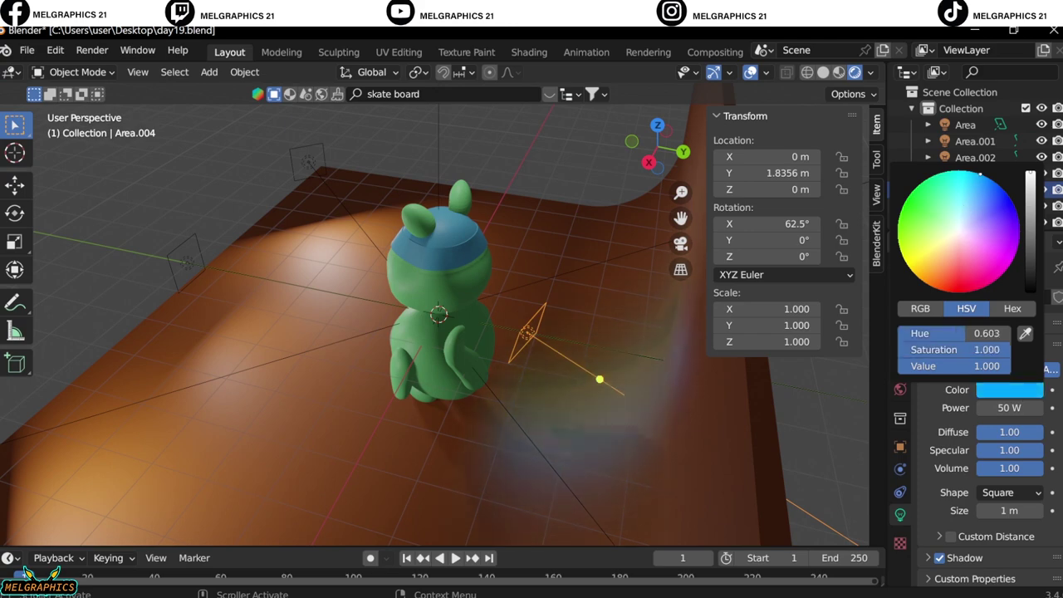
key(KP_0)
scroll(472, 365, up, 2)
click(1008, 390)
drag(897, 280, 938, 252)
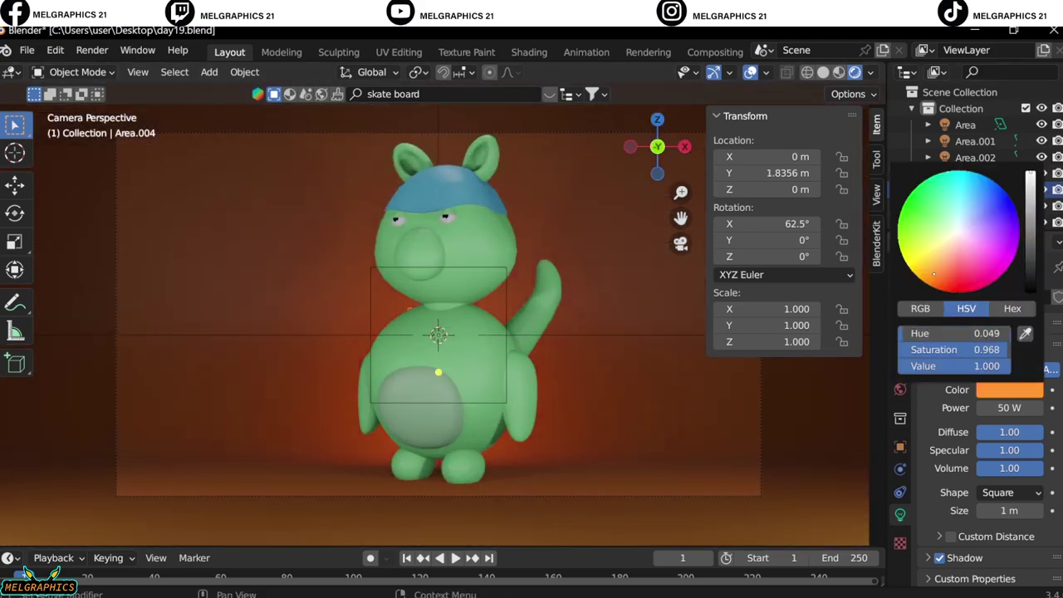